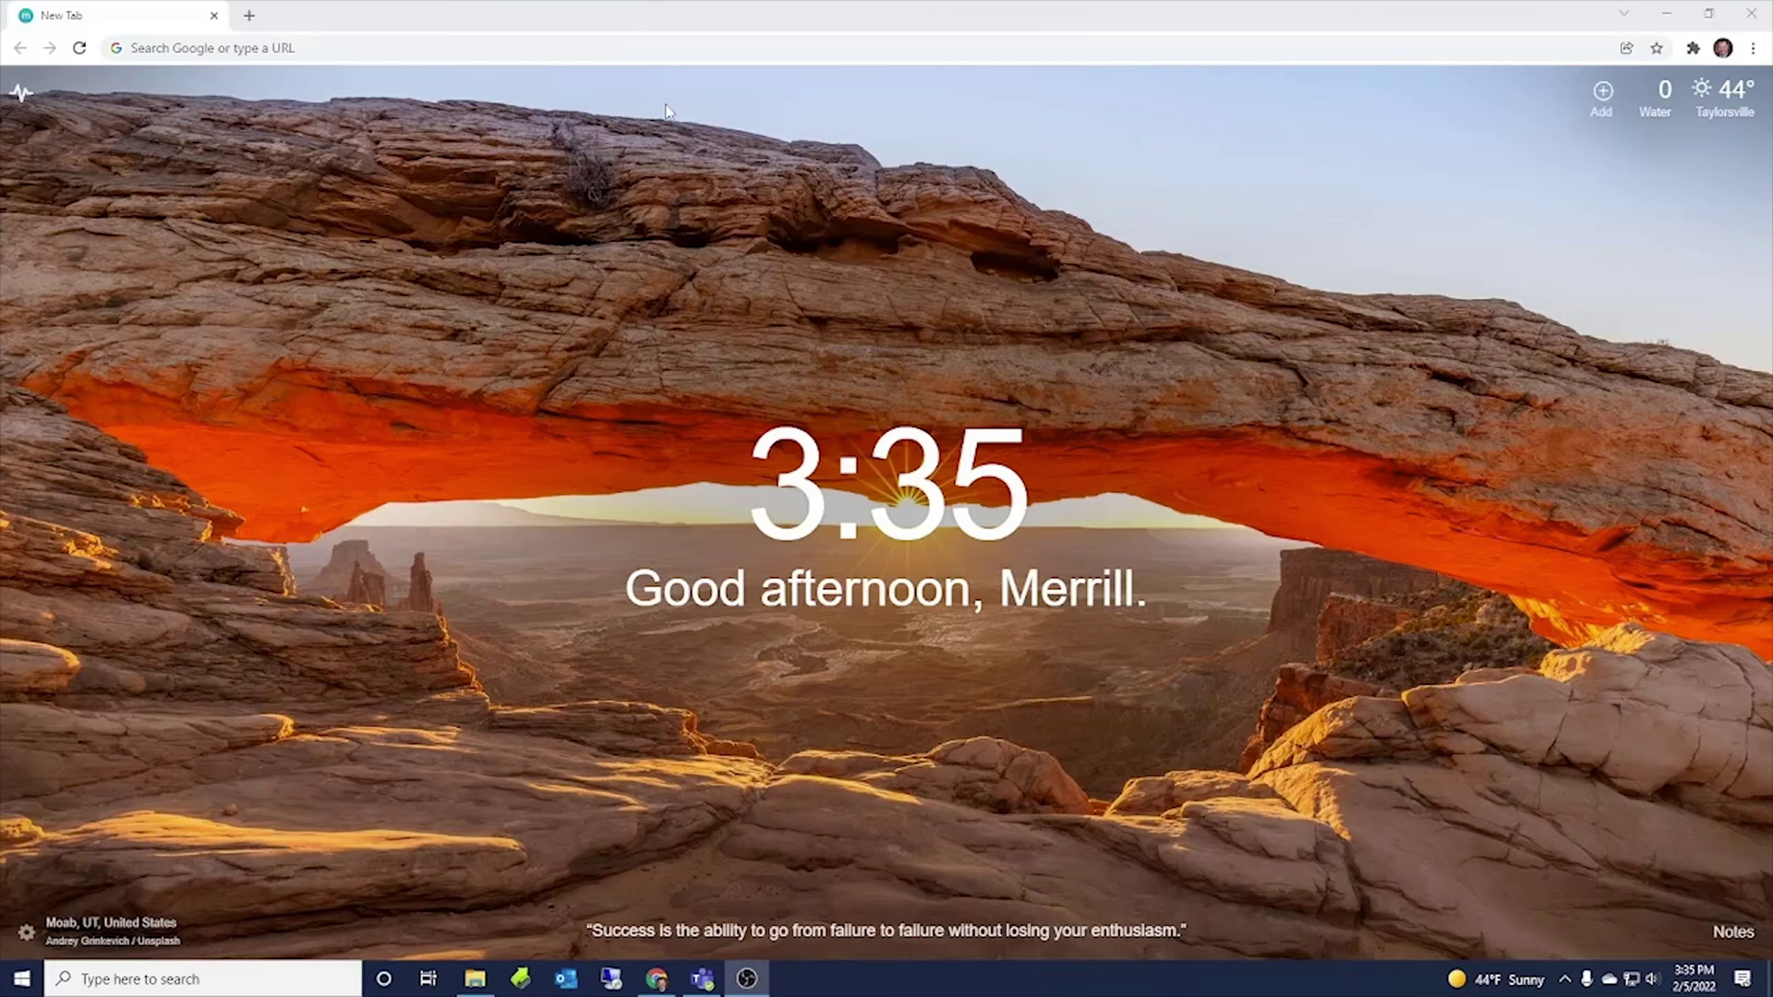
- Go to irs.gov, glance at the account sign-in info page, and return home
click(675, 48)
text(irs.)
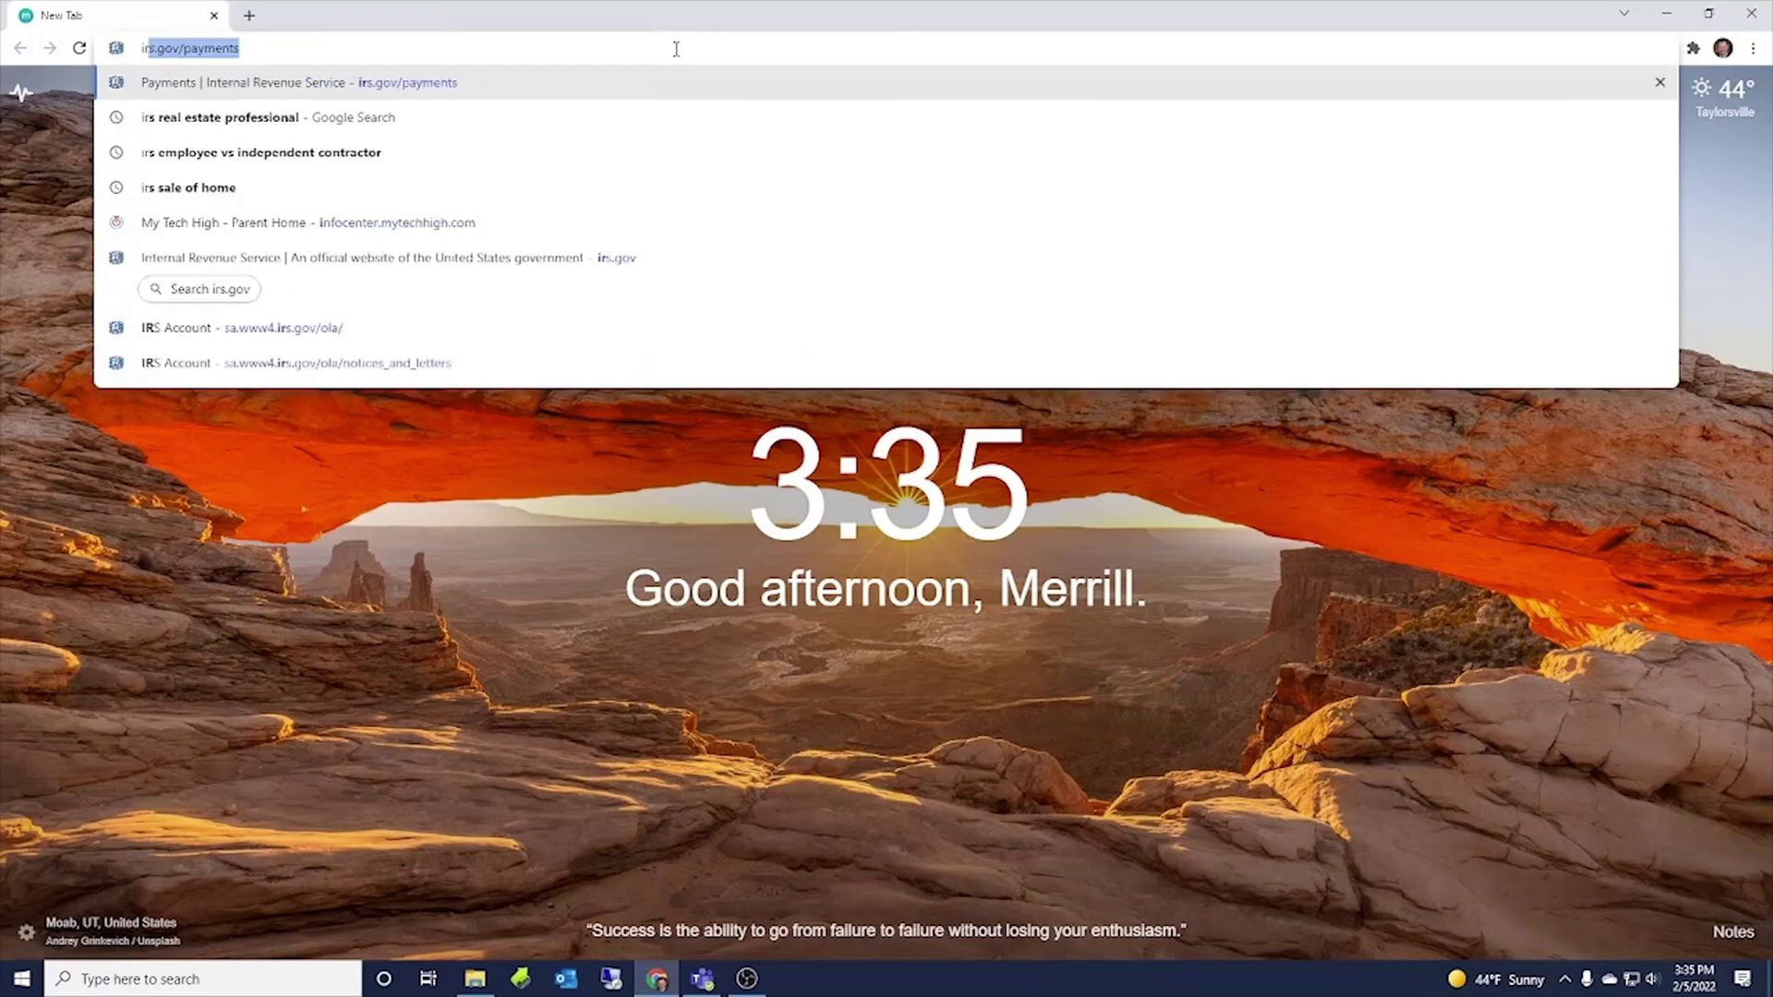
text(gov)
key(Return)
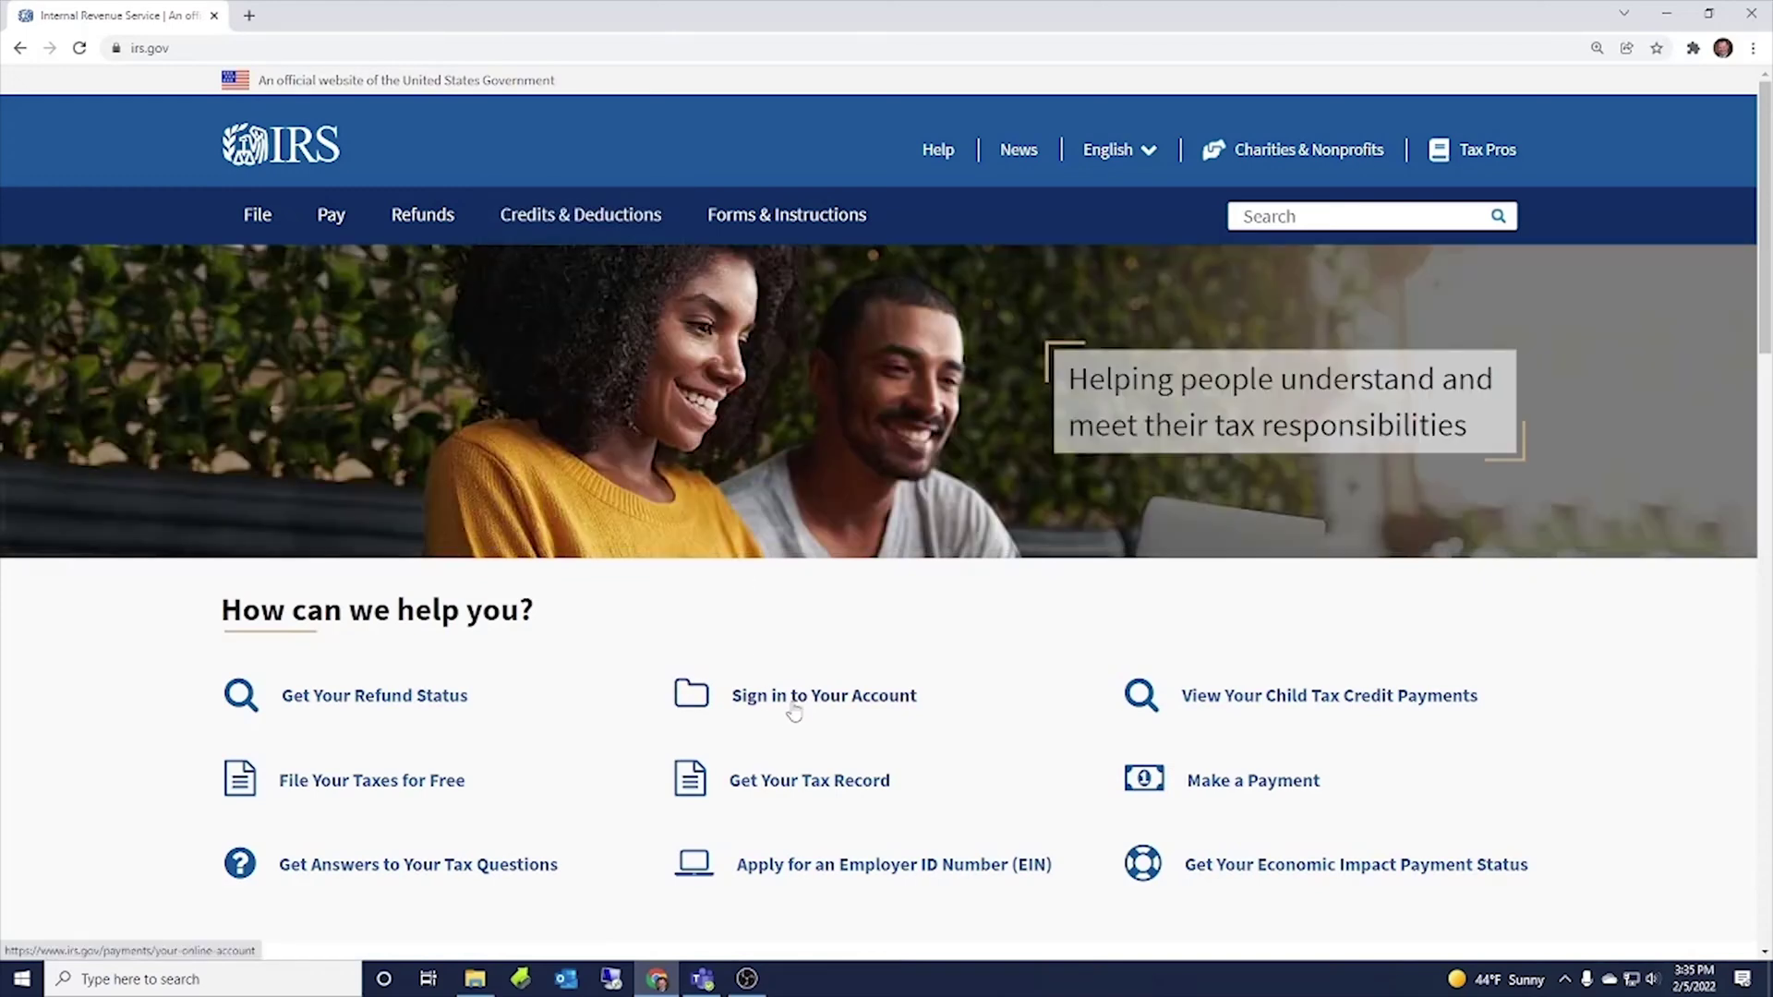
click(793, 710)
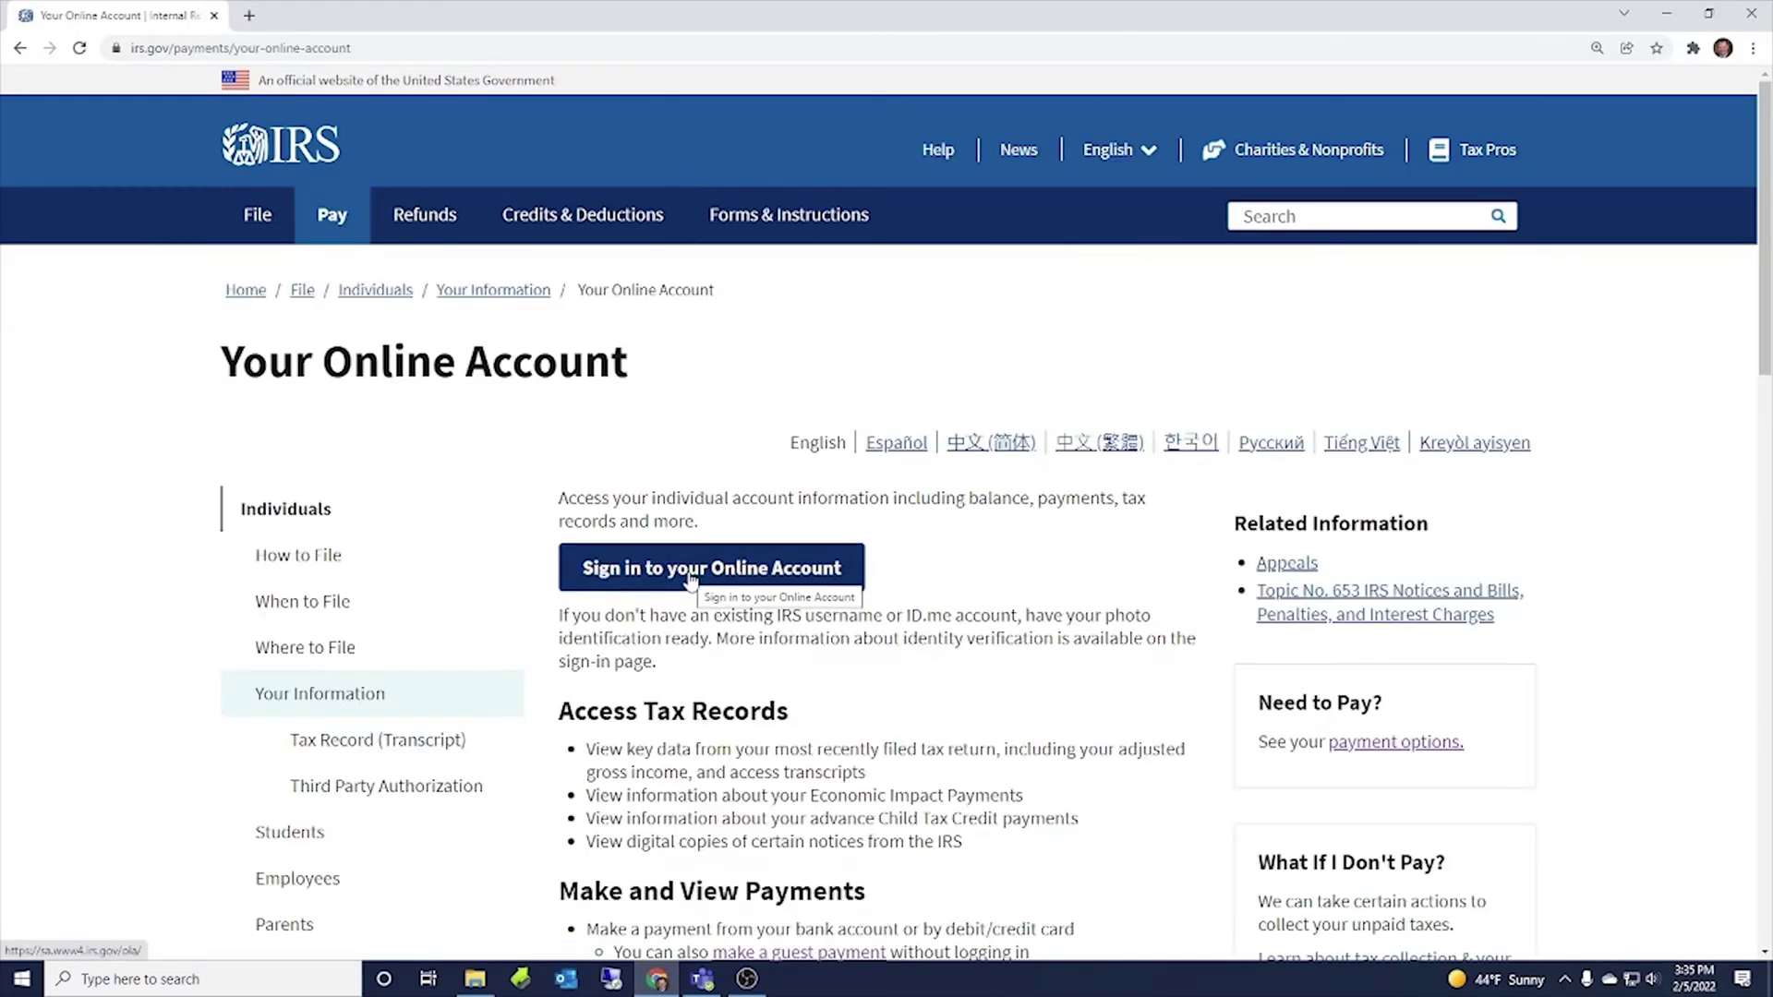
click(20, 50)
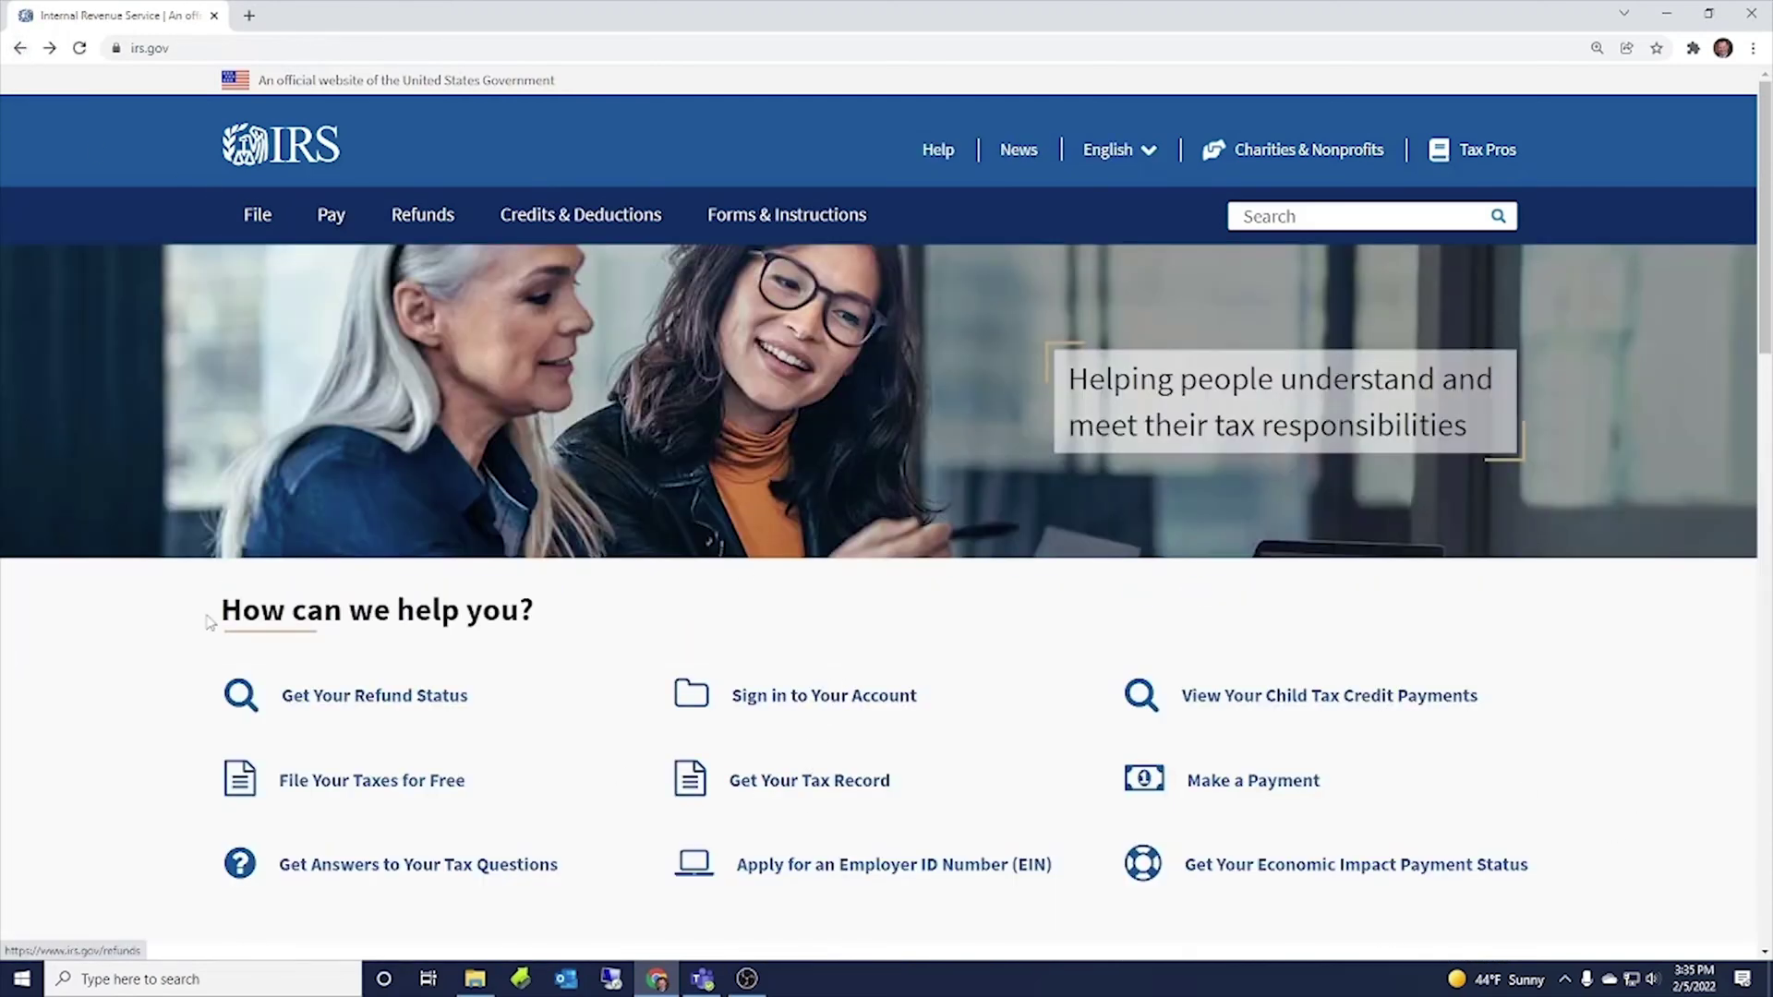
scroll(1039, 825, down, 4)
scroll(1037, 830, up, 4)
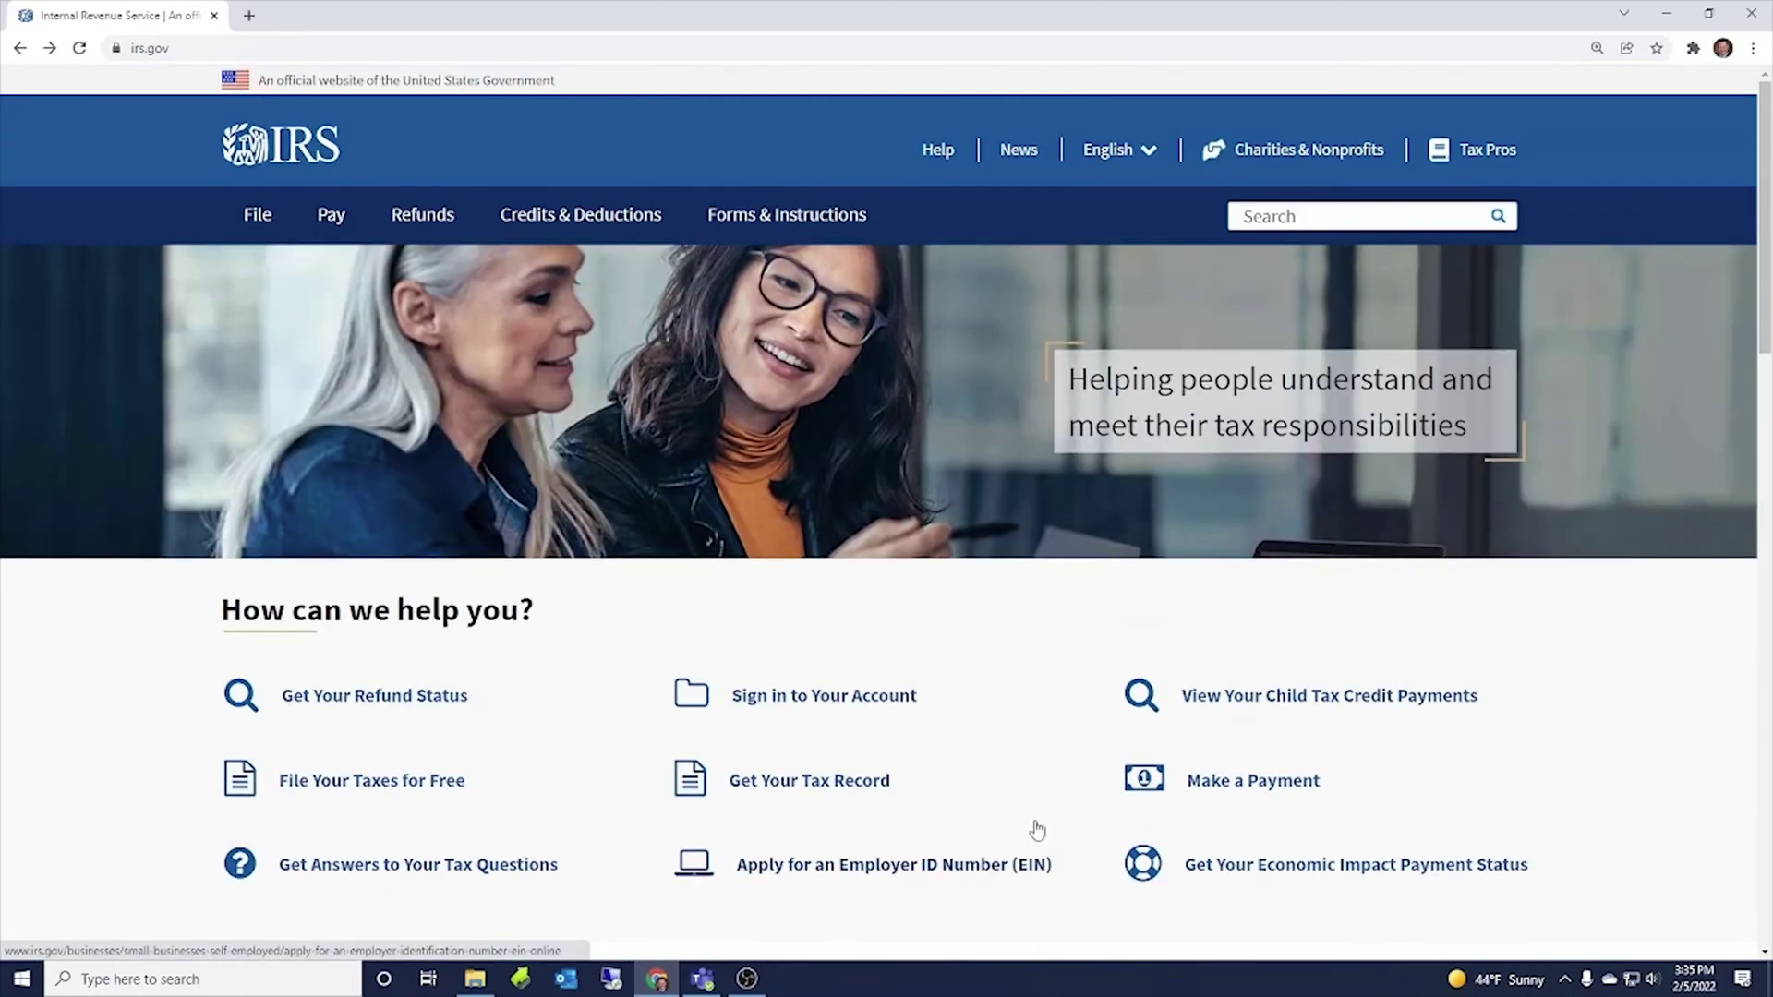
- Search the IRS site for 'irs account' and open the account information result
click(1311, 217)
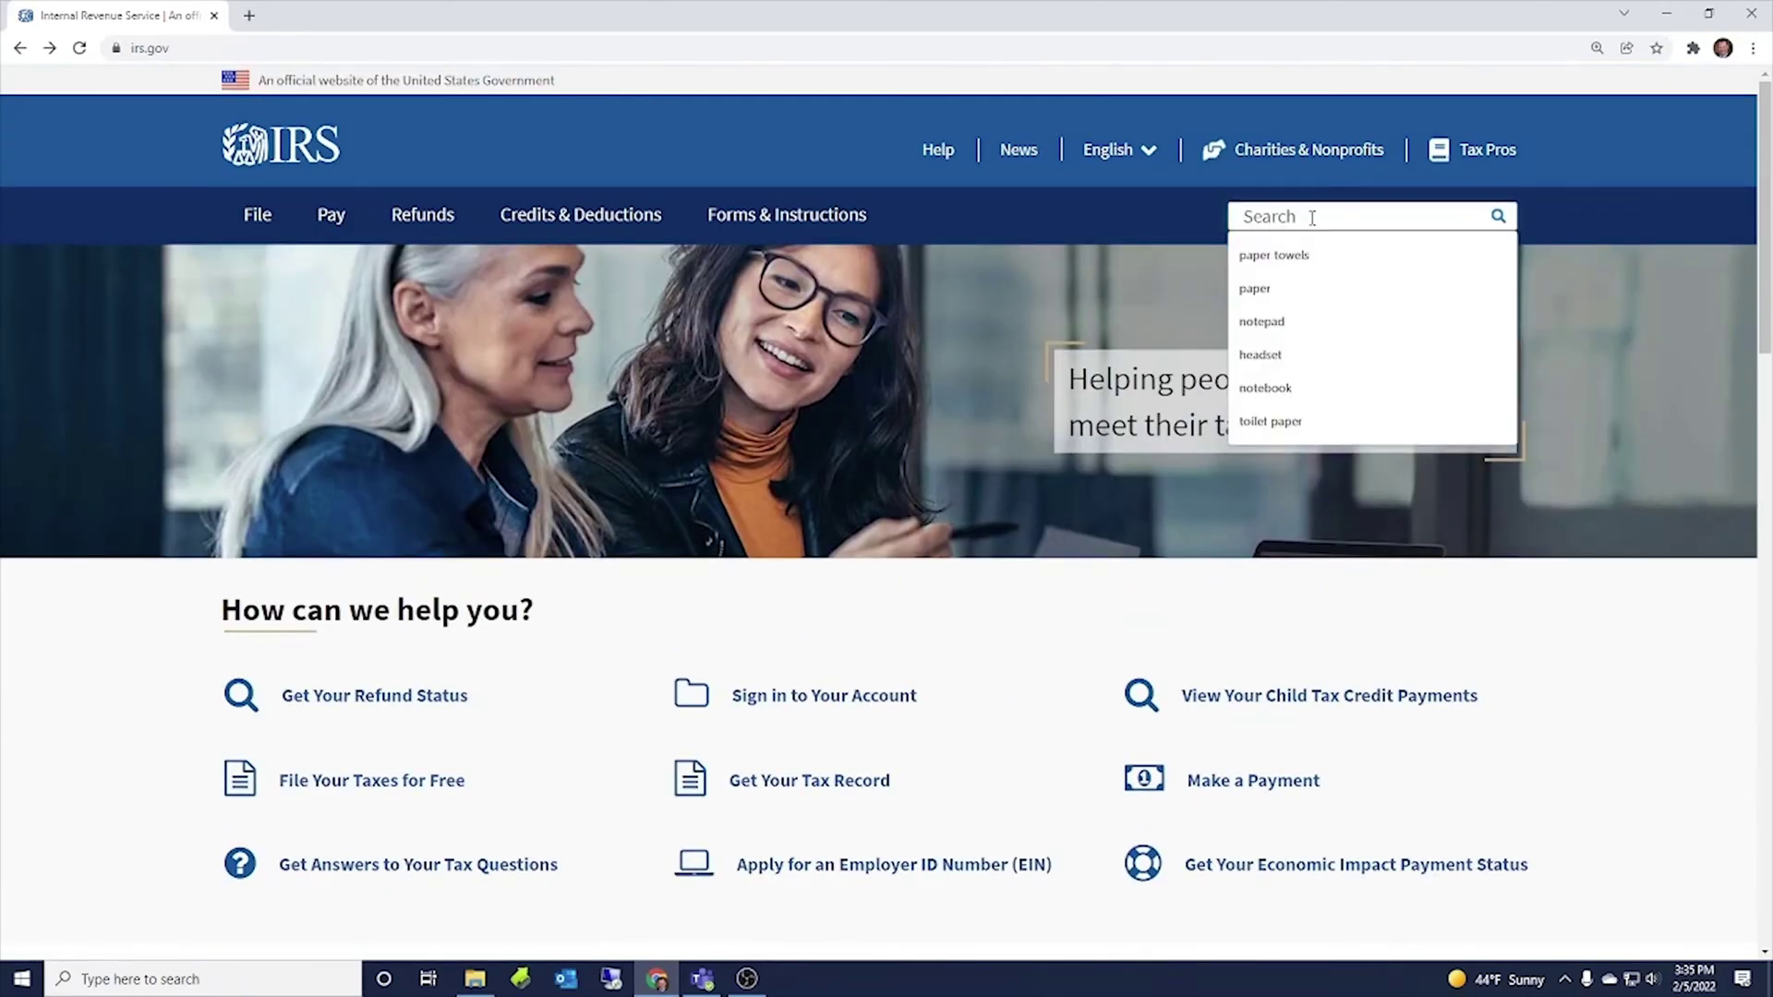
text(irs account)
key(Return)
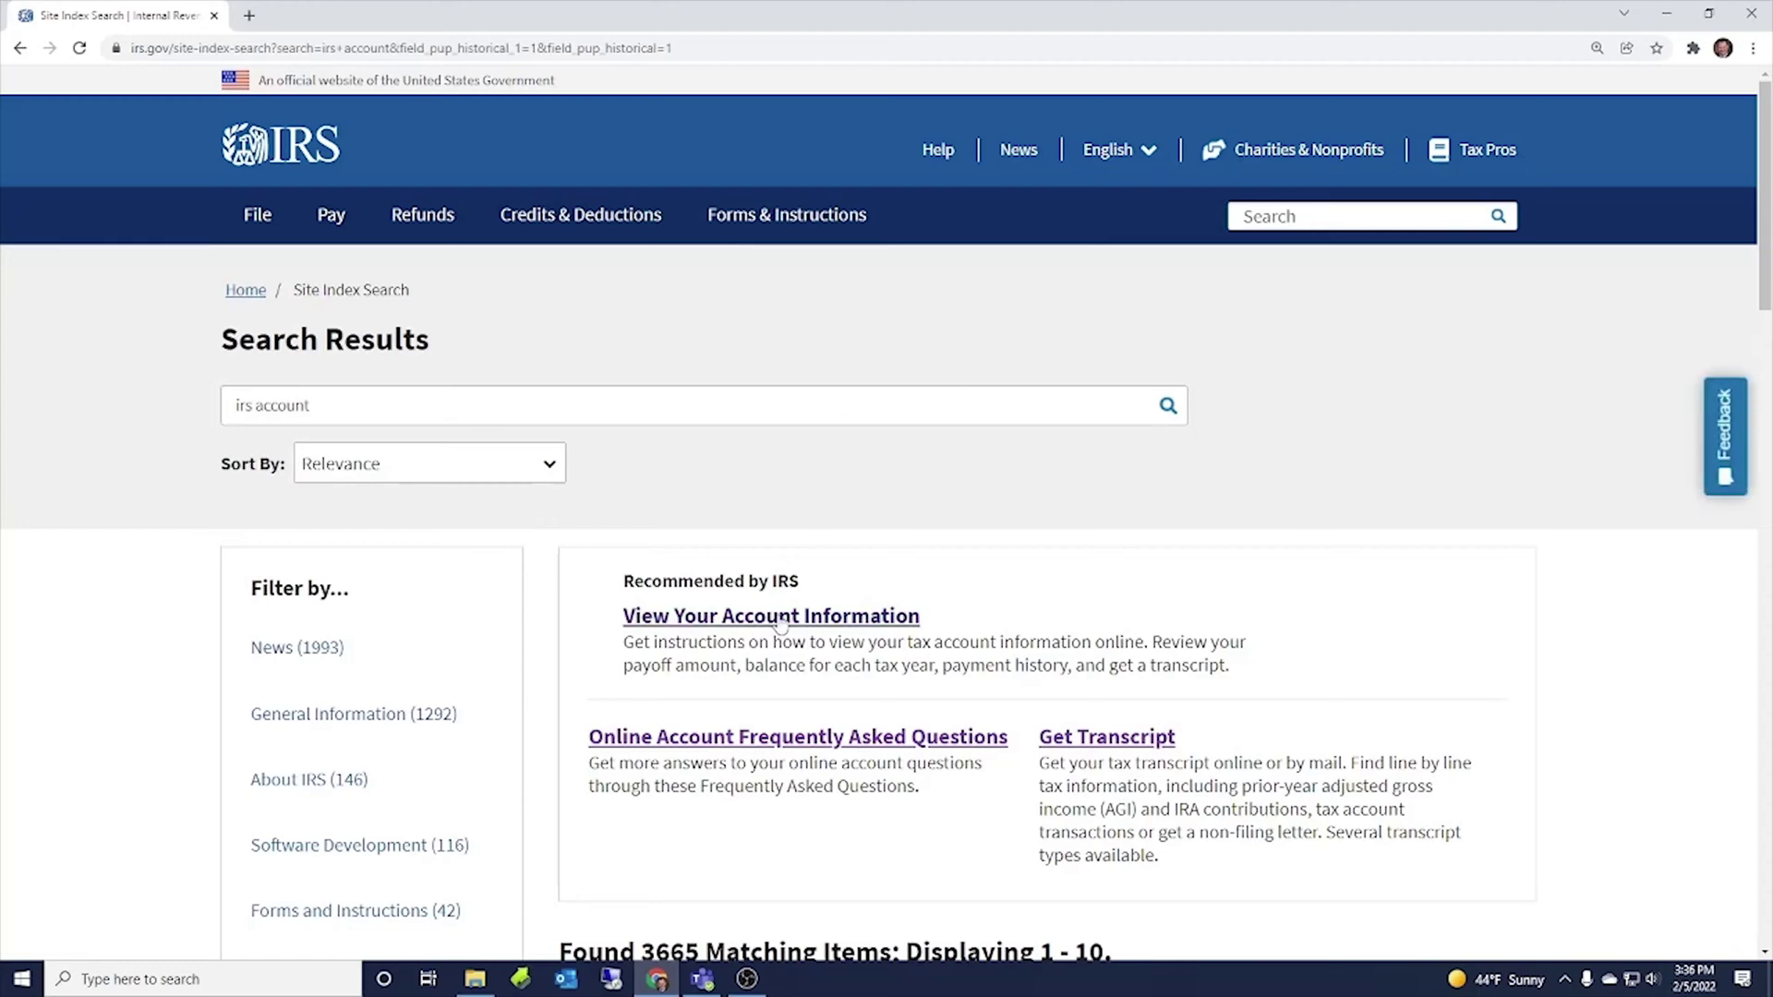
click(780, 623)
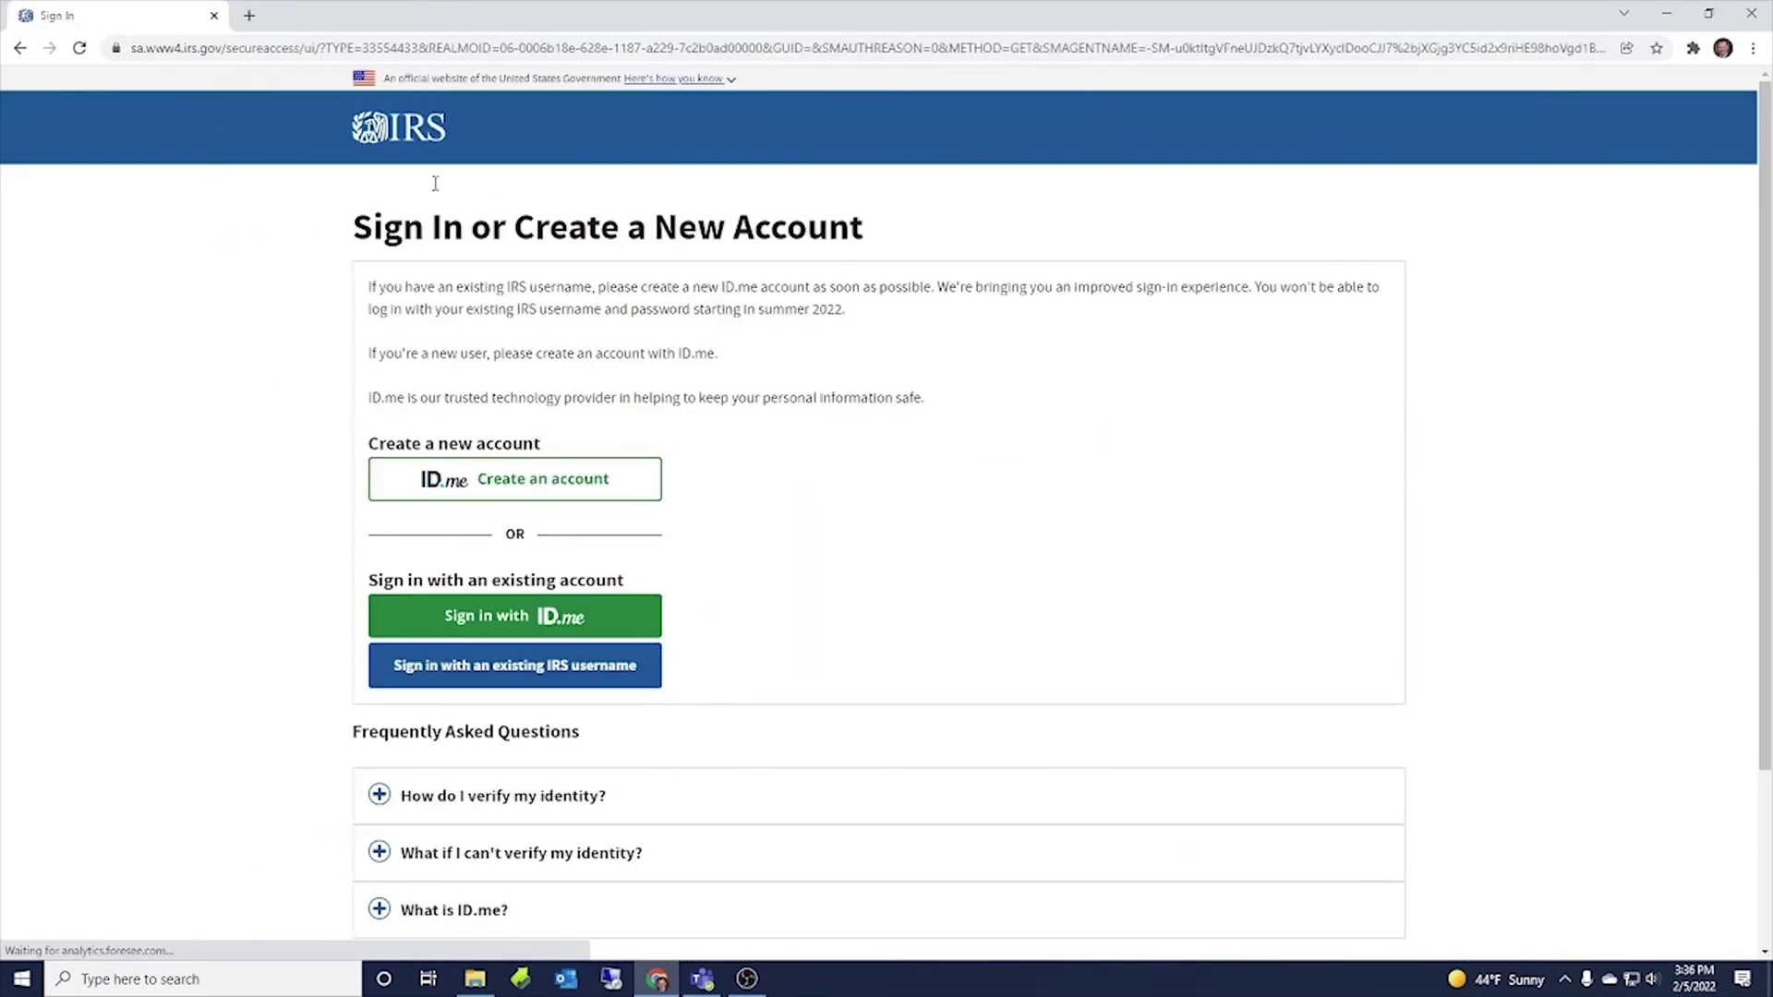
click(235, 50)
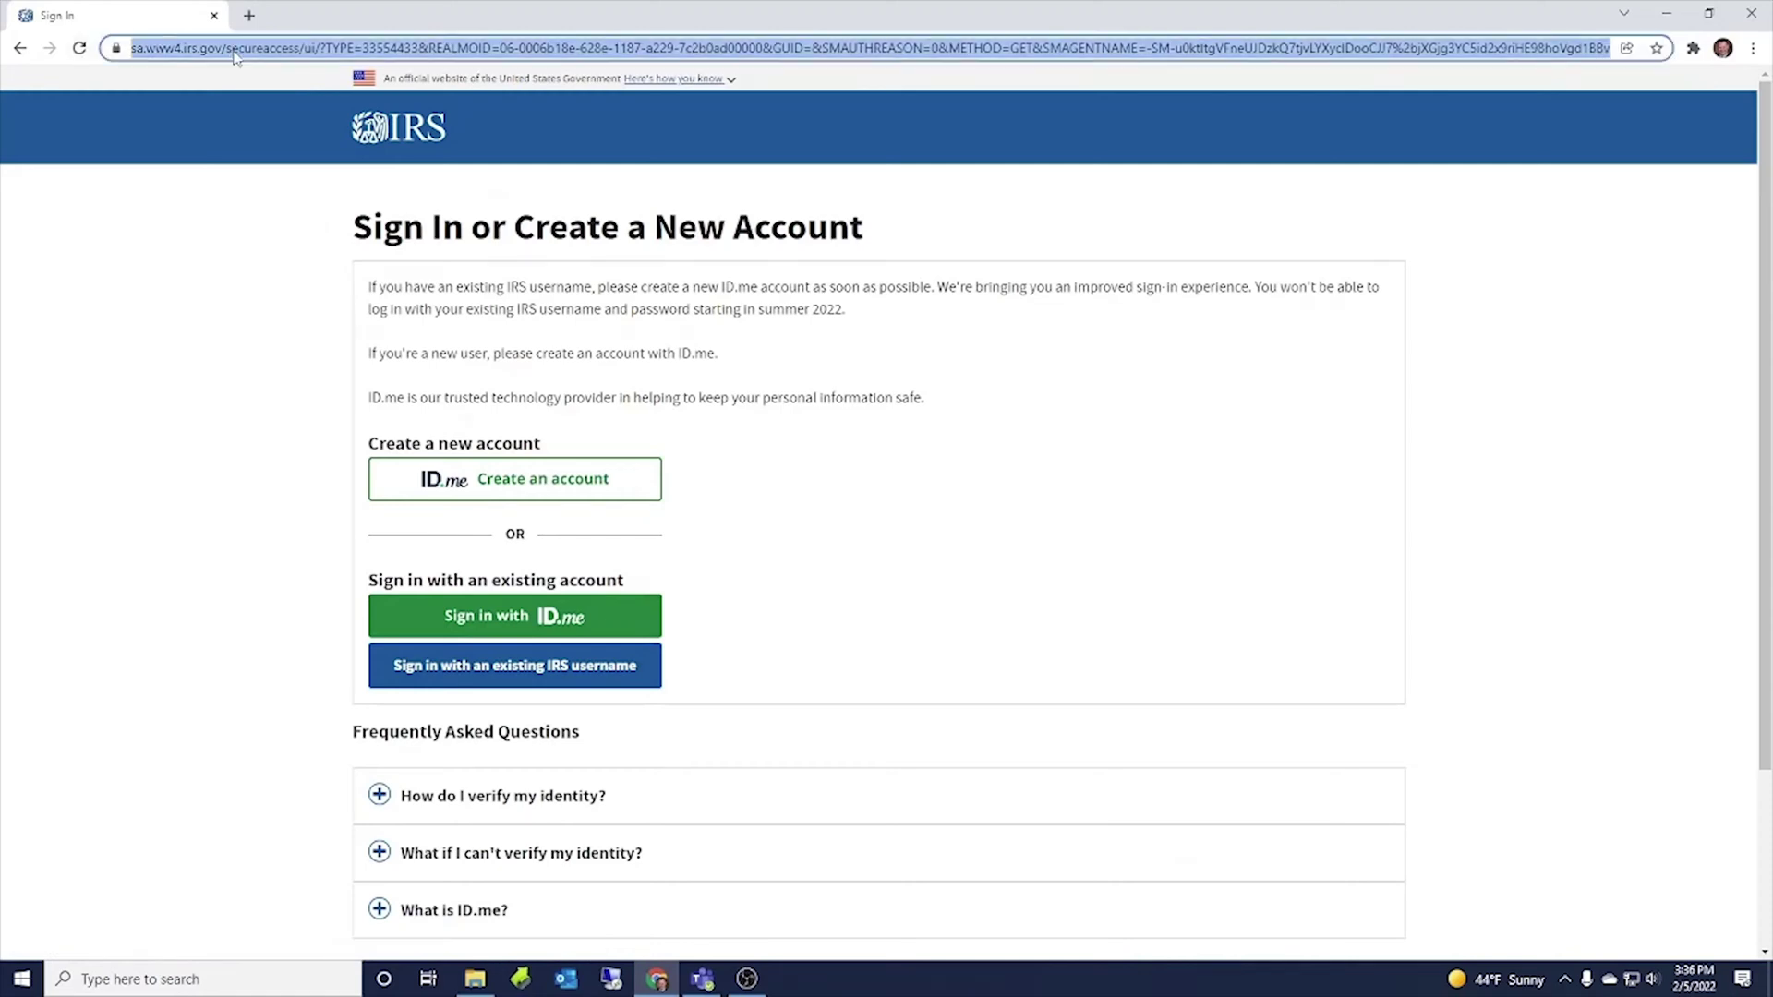
text(irs a)
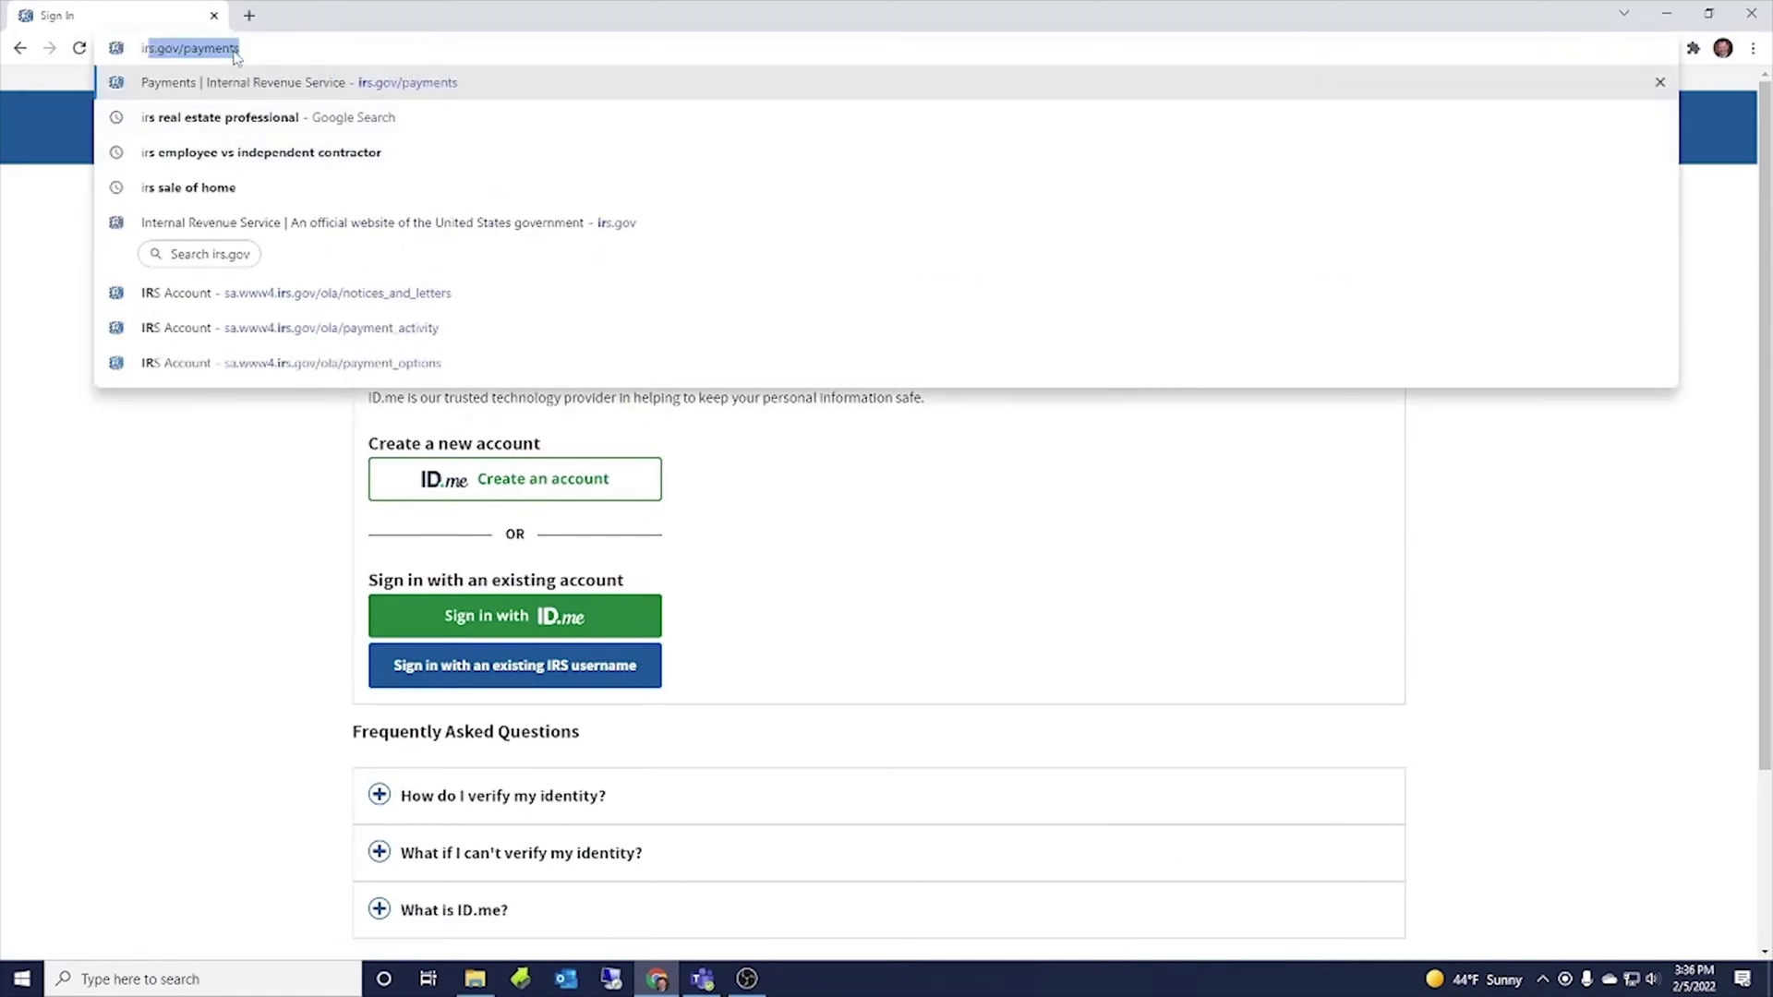
text(ccount)
key(Return)
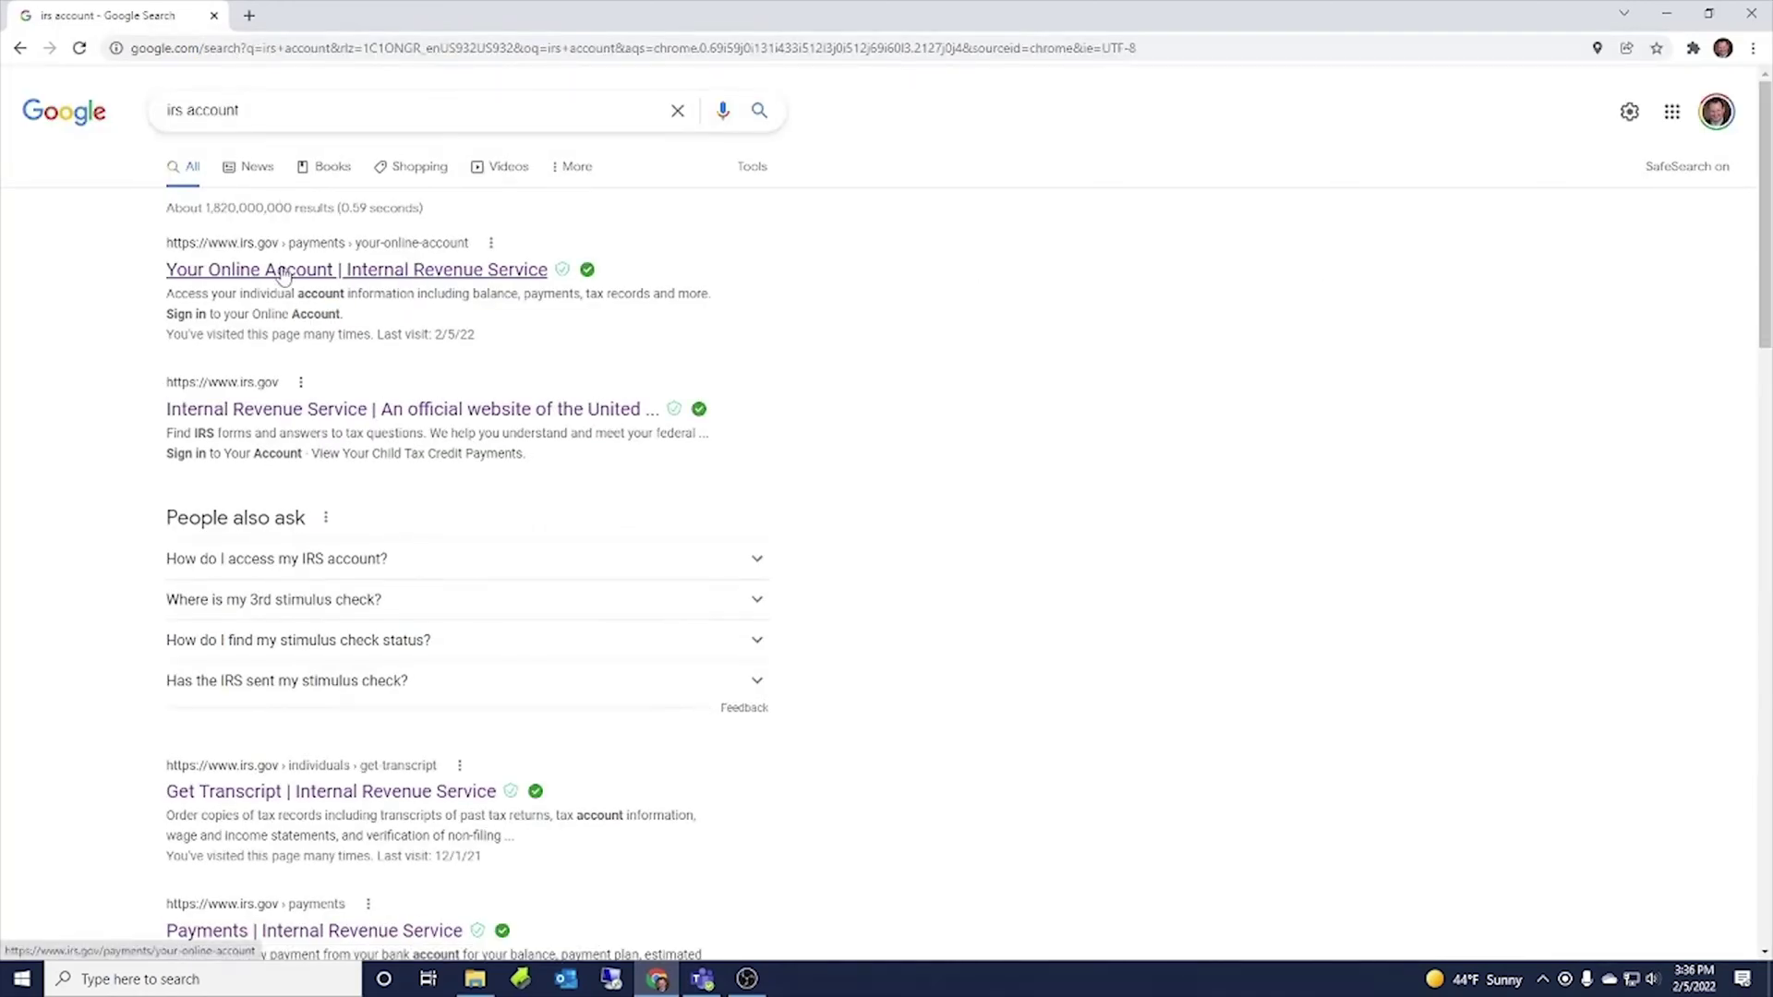
click(284, 272)
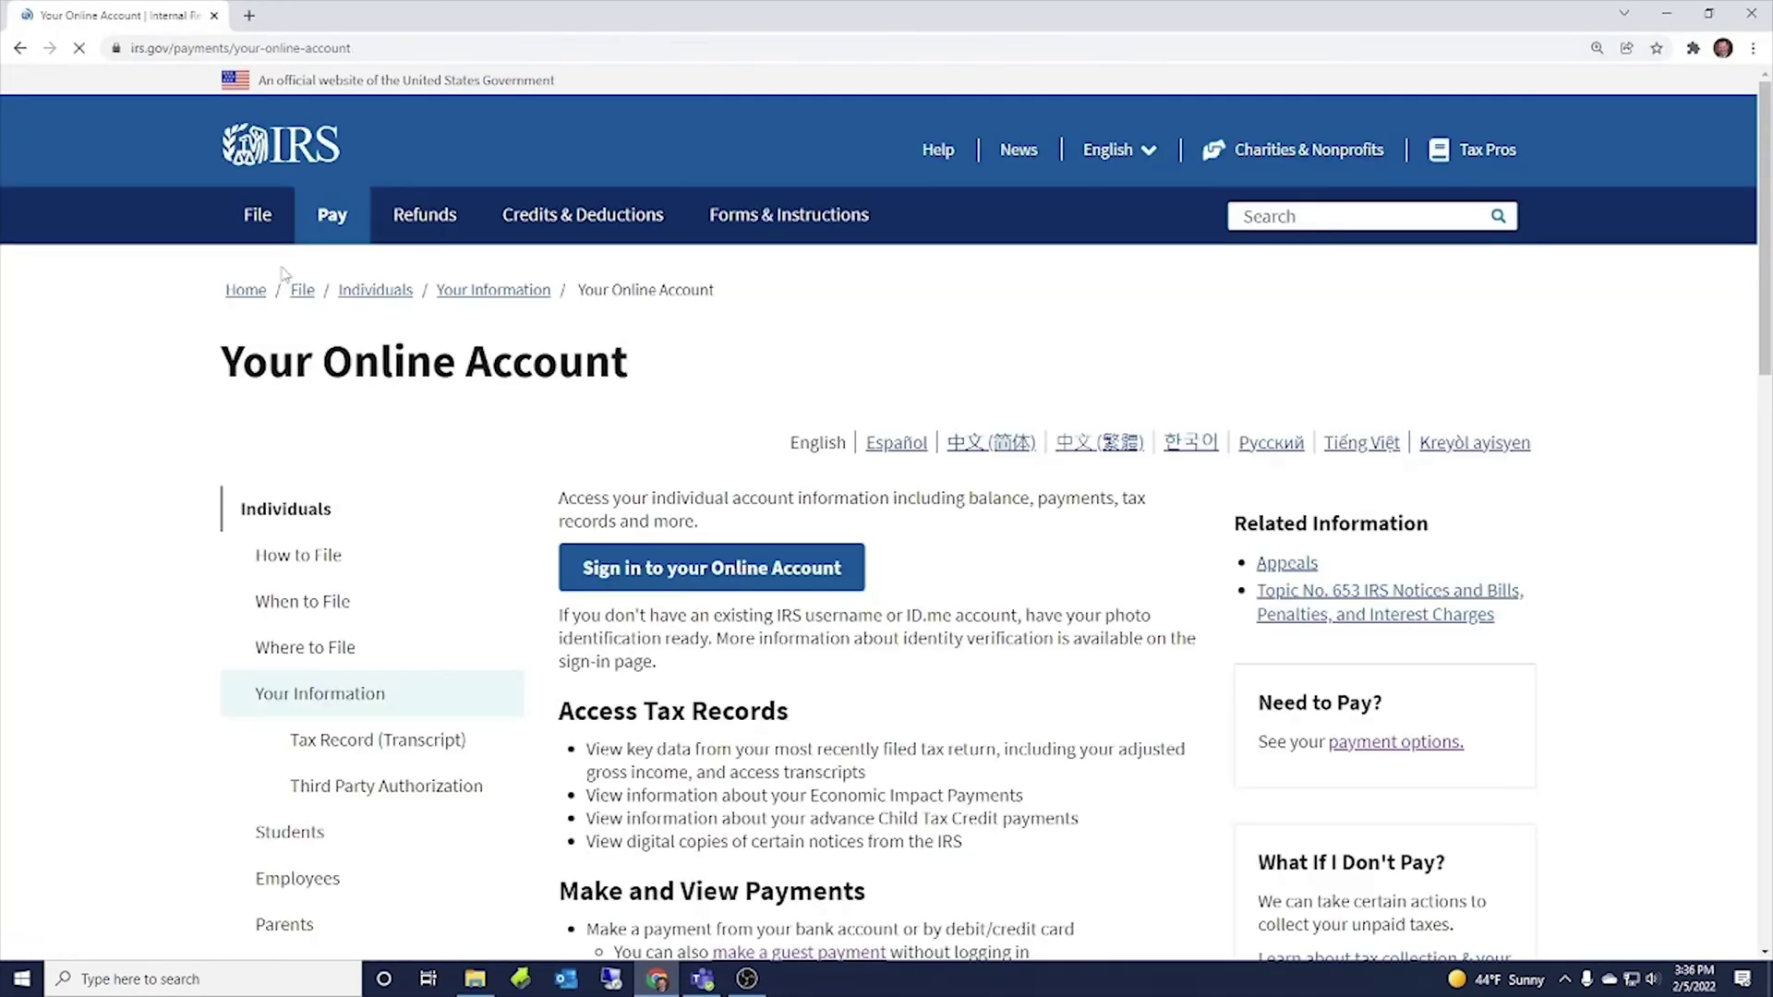
click(721, 572)
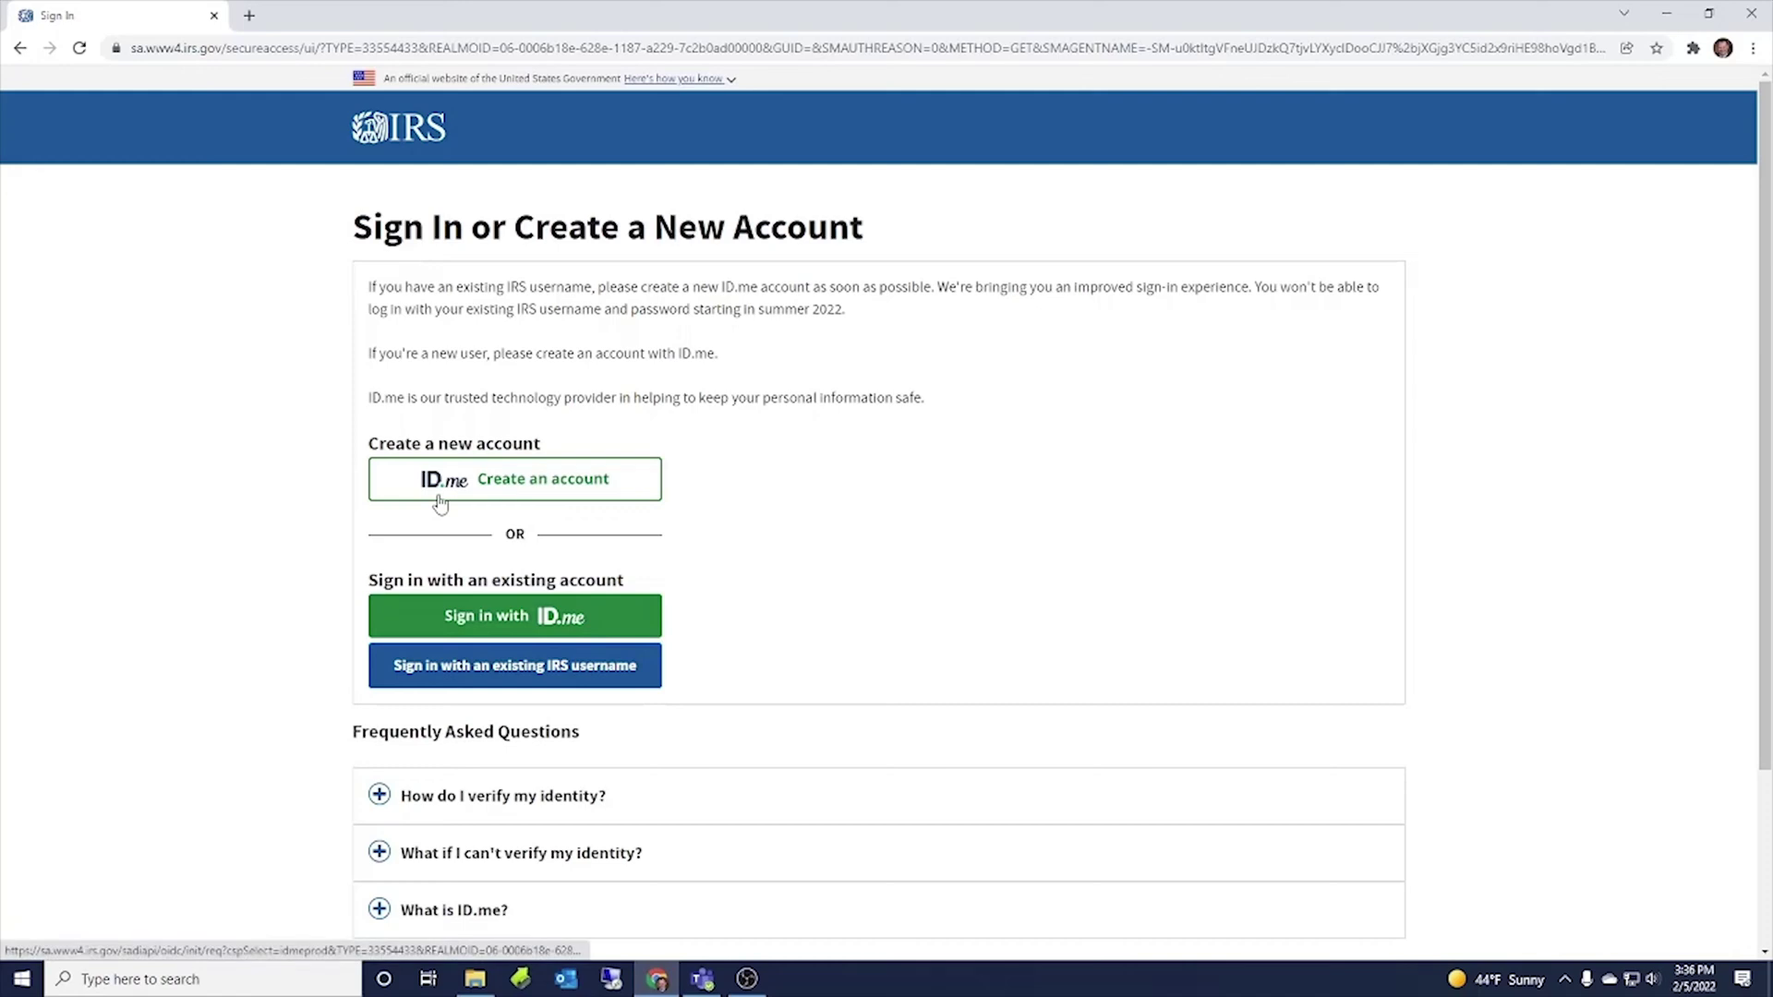
- Preview the ID.me registration form, then go back to the IRS sign-in page
click(545, 488)
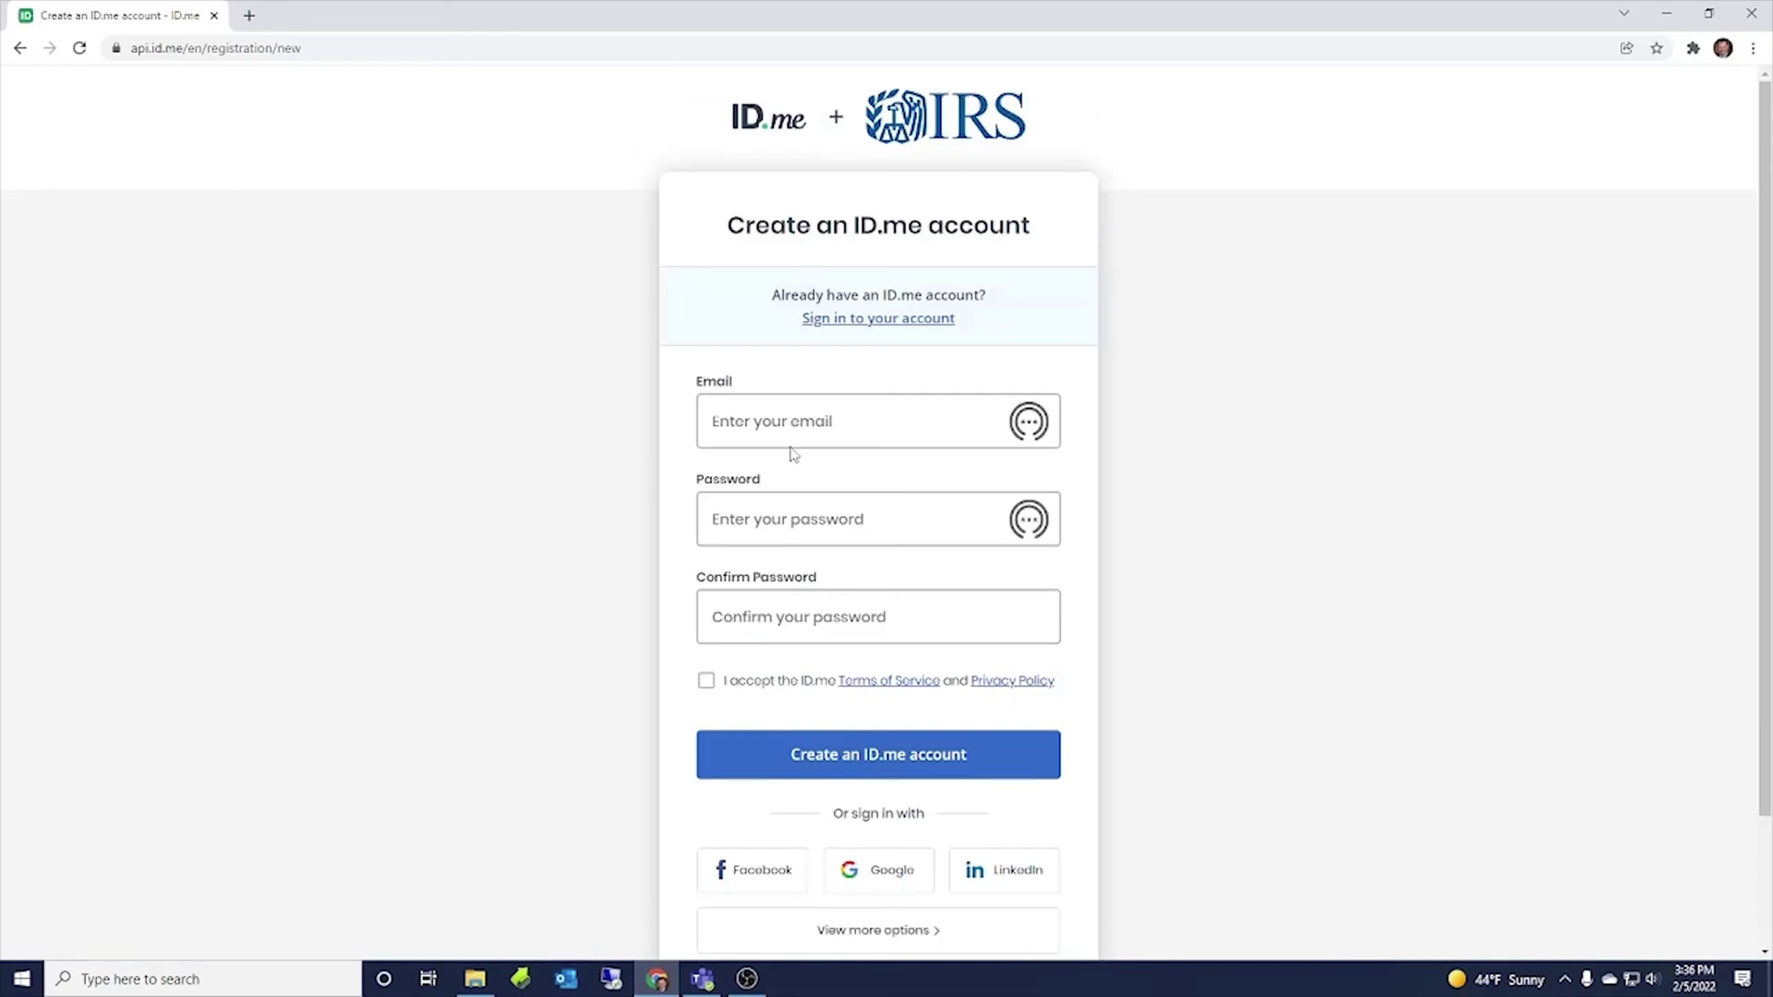
scroll(831, 628, down, 1)
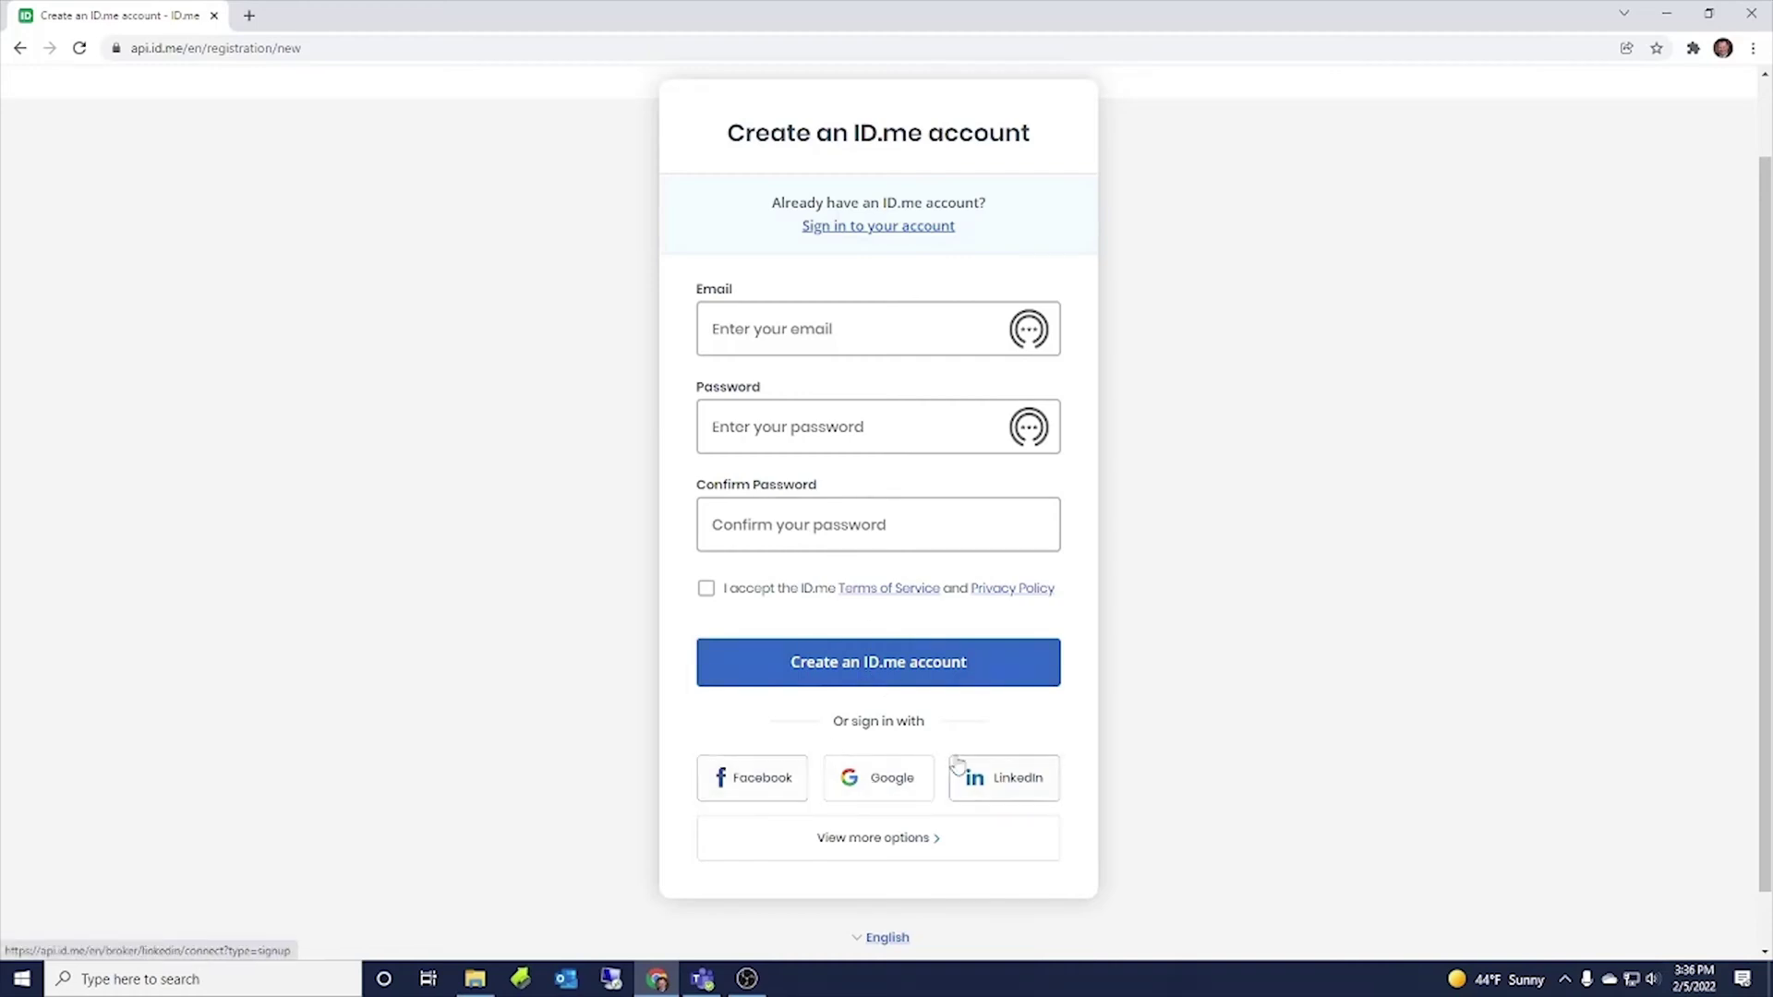
scroll(803, 839, down, 1)
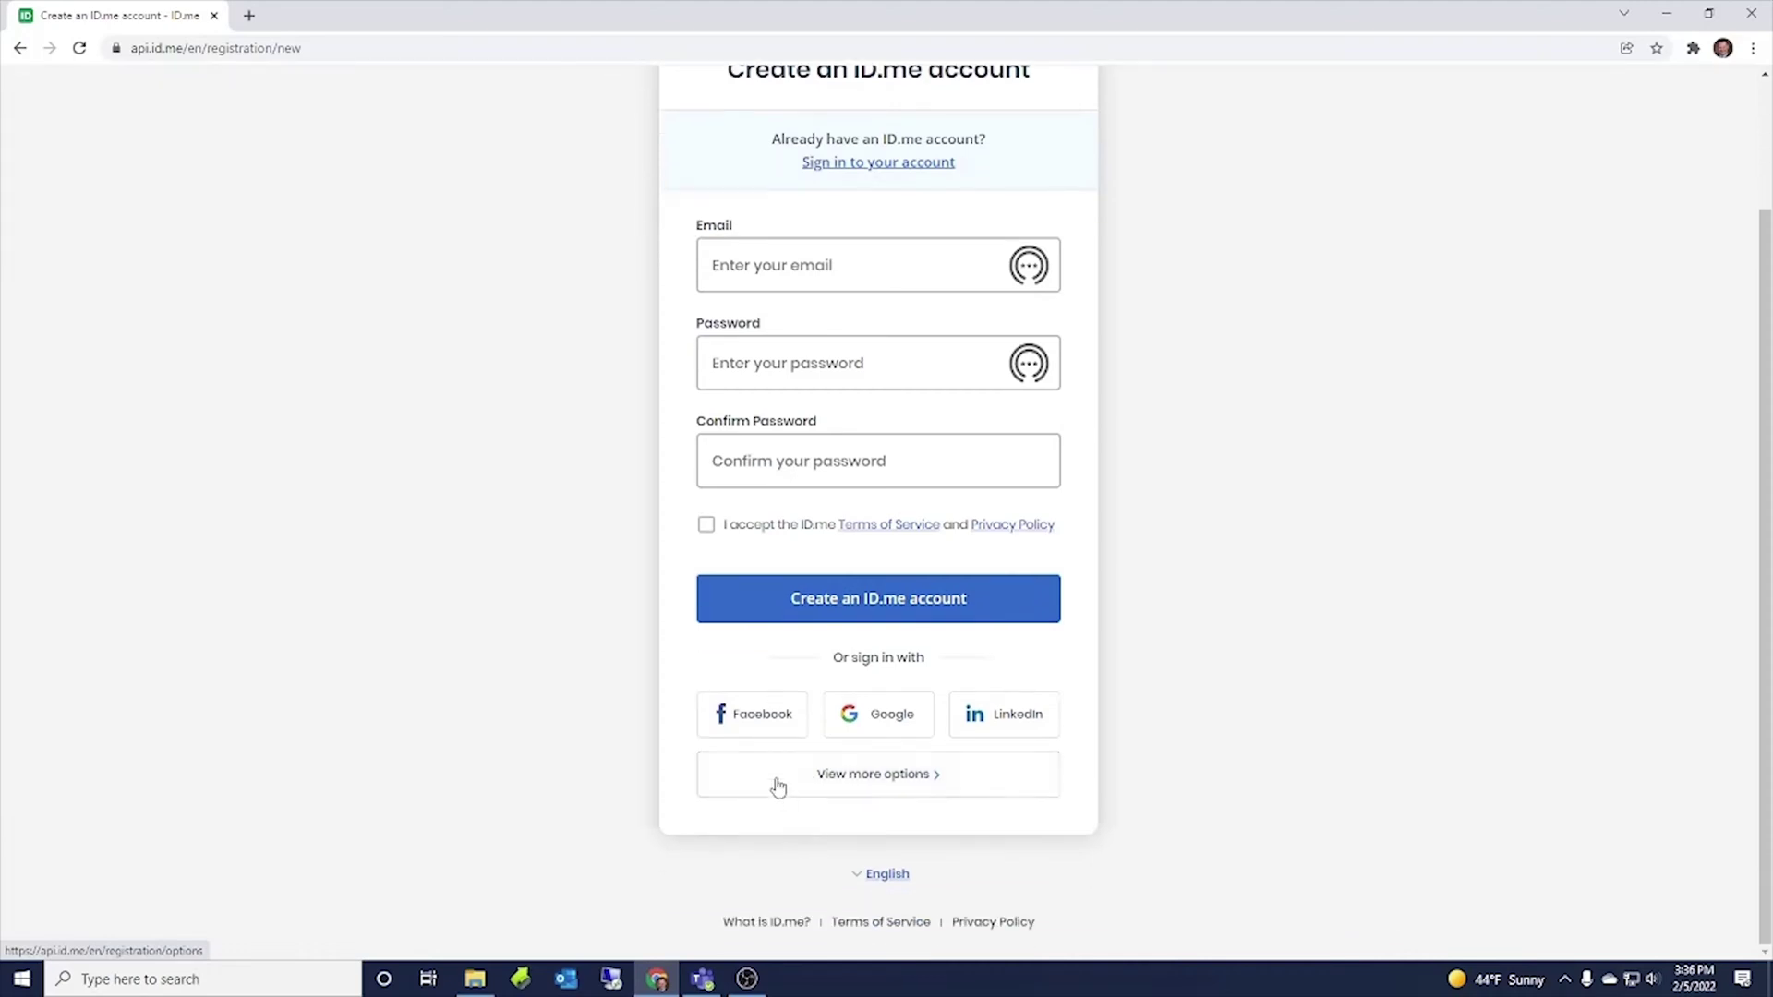
scroll(779, 784, up, 2)
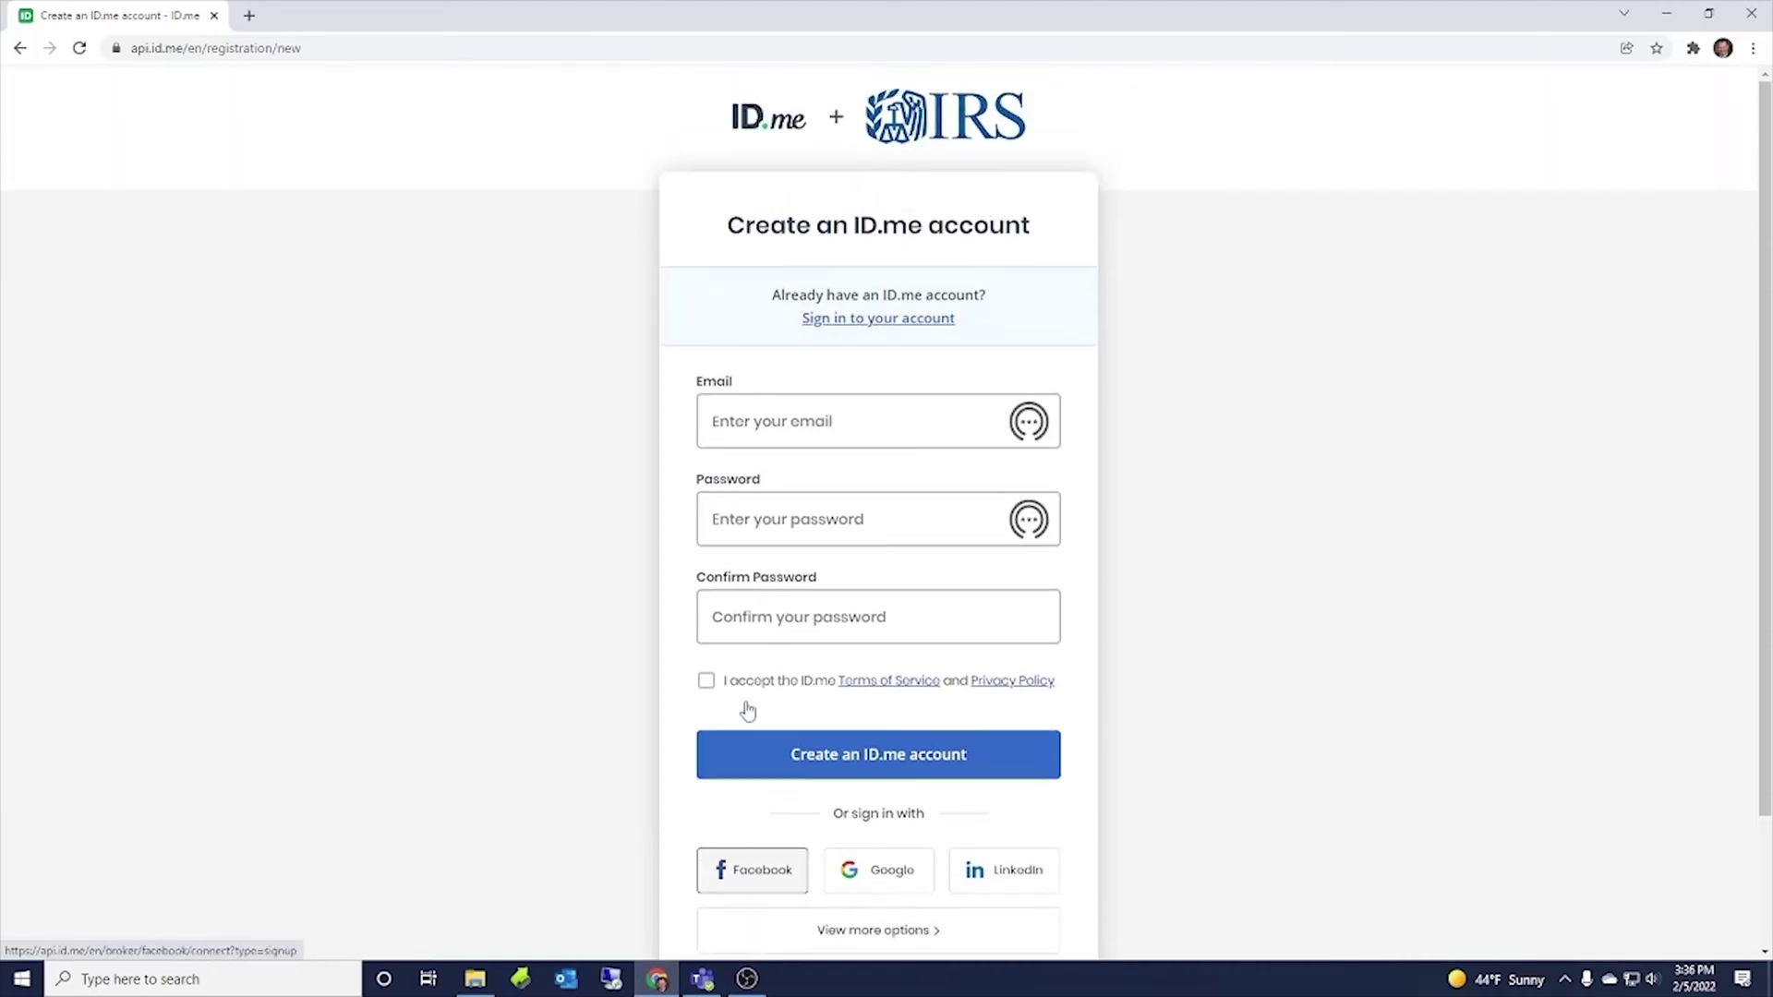
click(18, 49)
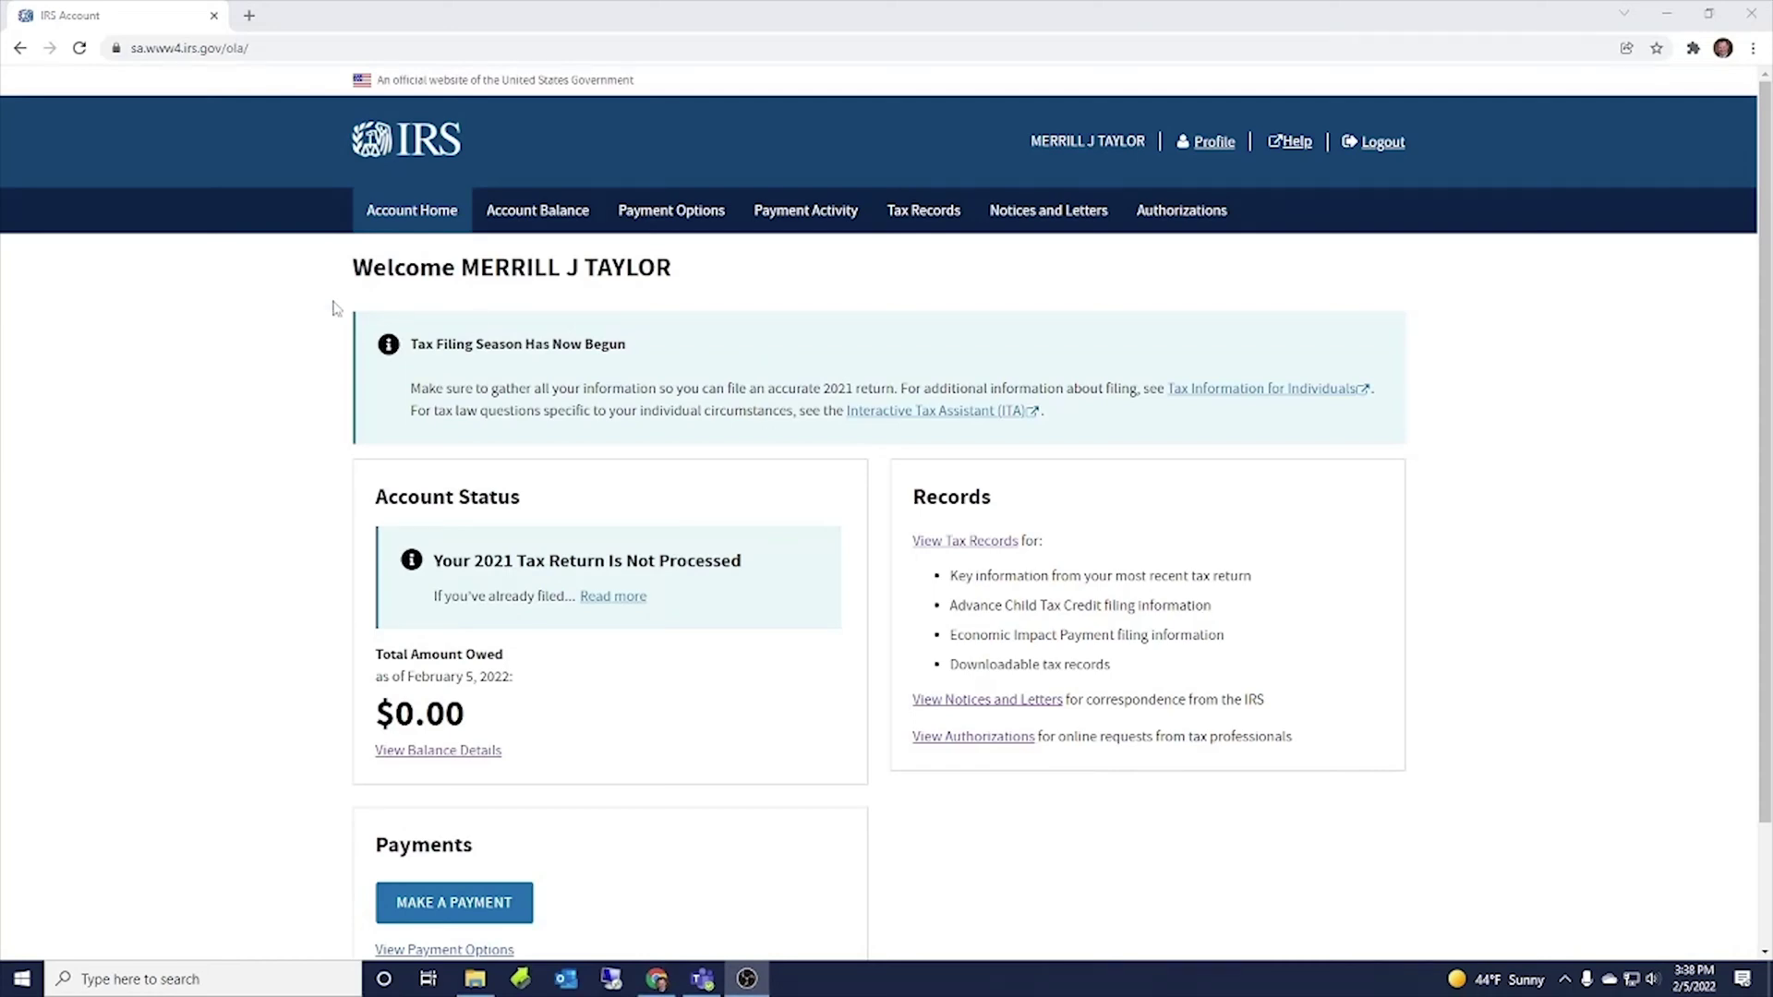
- Look over the Online Account welcome heading and filing-season notice on the home page
drag(462, 269, 643, 270)
click(615, 302)
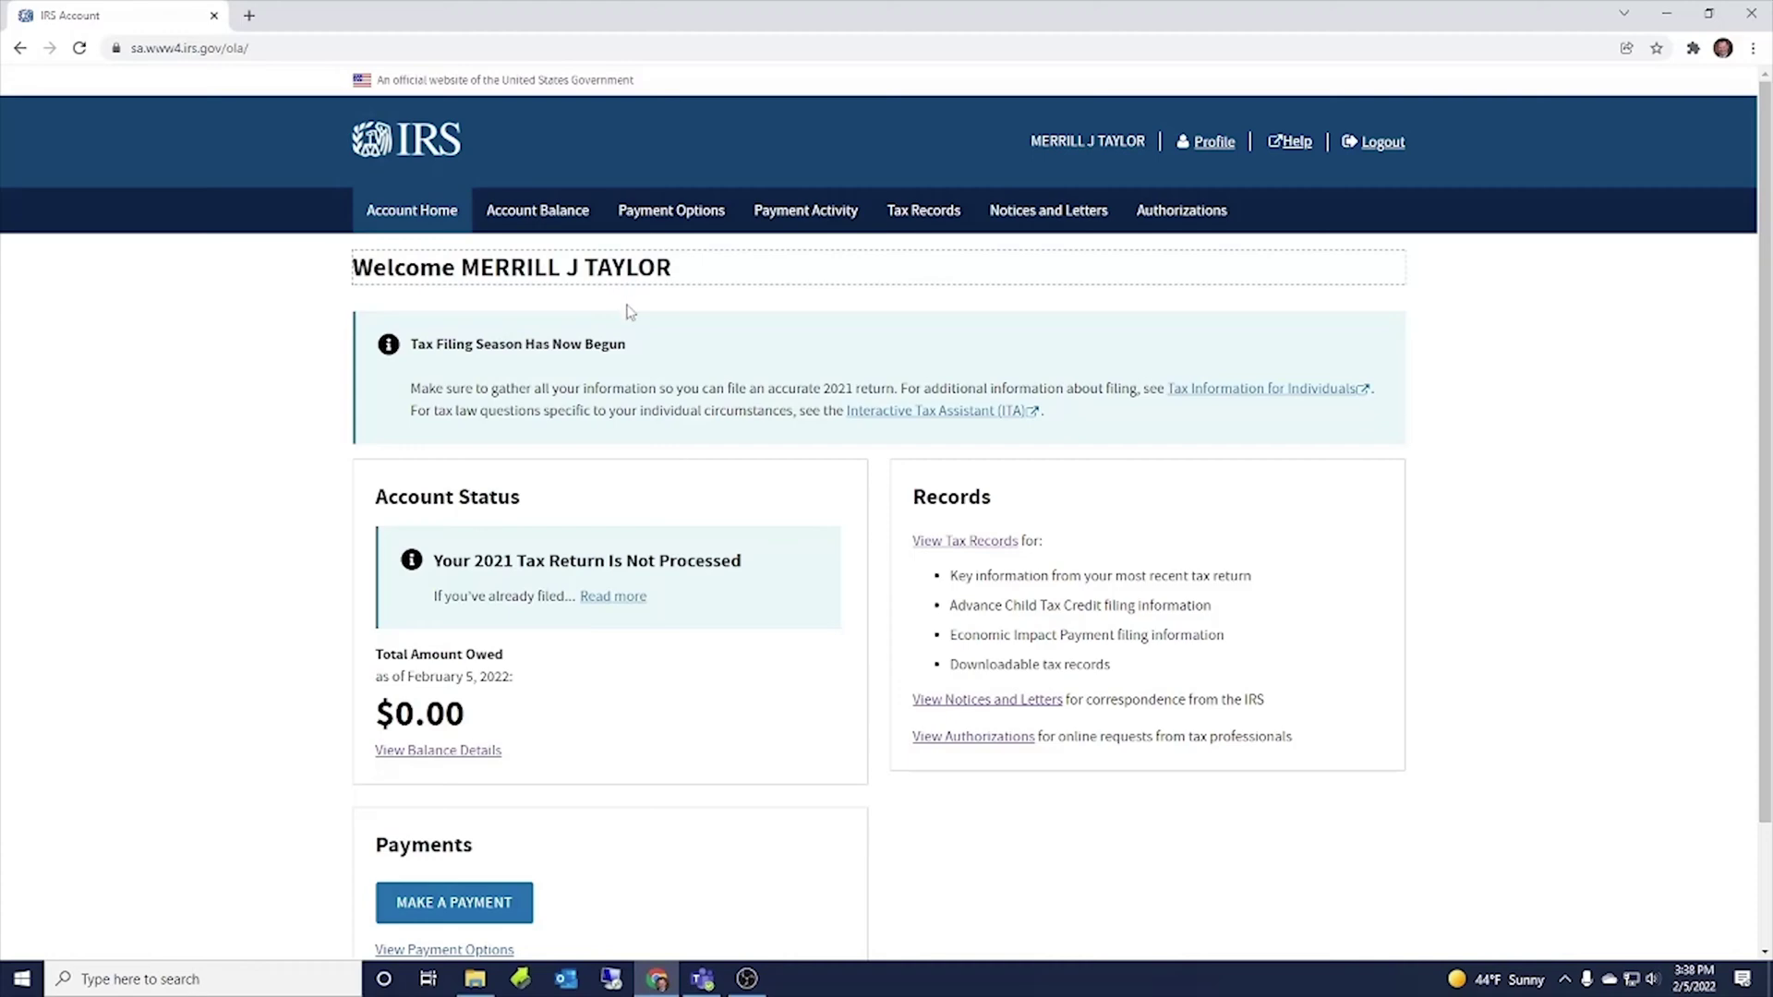
scroll(625, 308, down, 2)
scroll(629, 312, up, 1)
scroll(629, 311, up, 1)
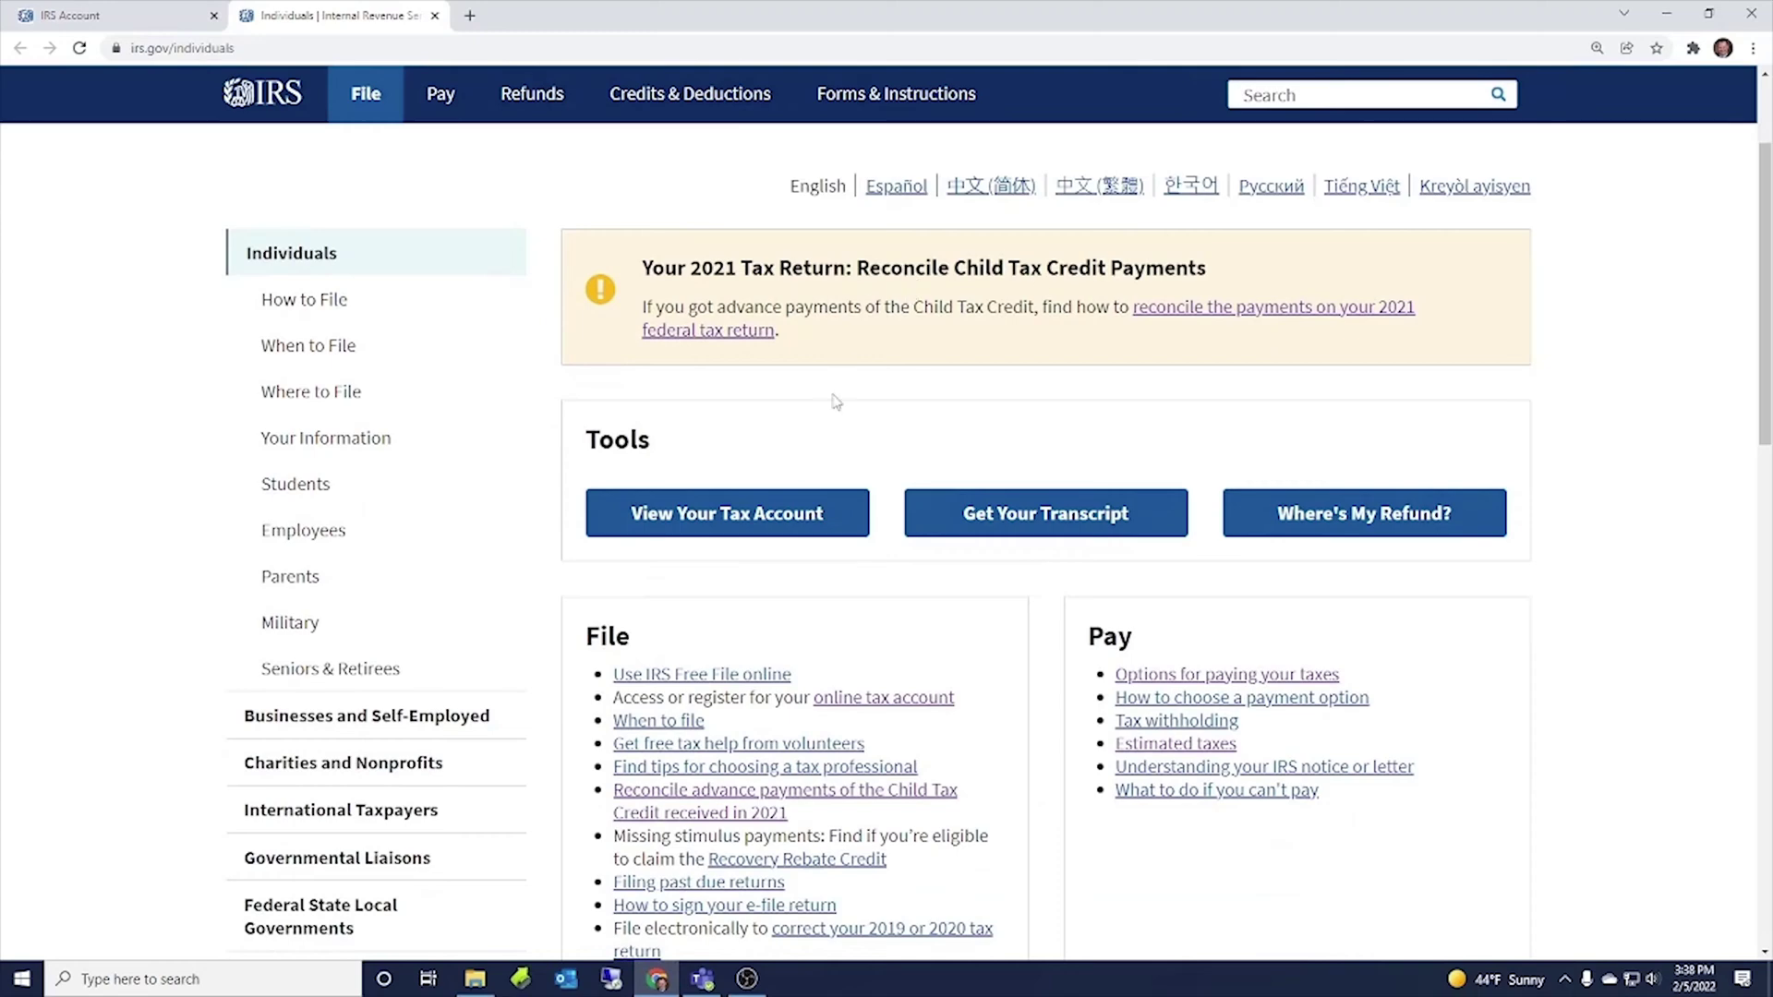
- Scroll through the Tax Information for Individuals page, then close its tab
scroll(1344, 534, down, 1)
scroll(1343, 534, down, 3)
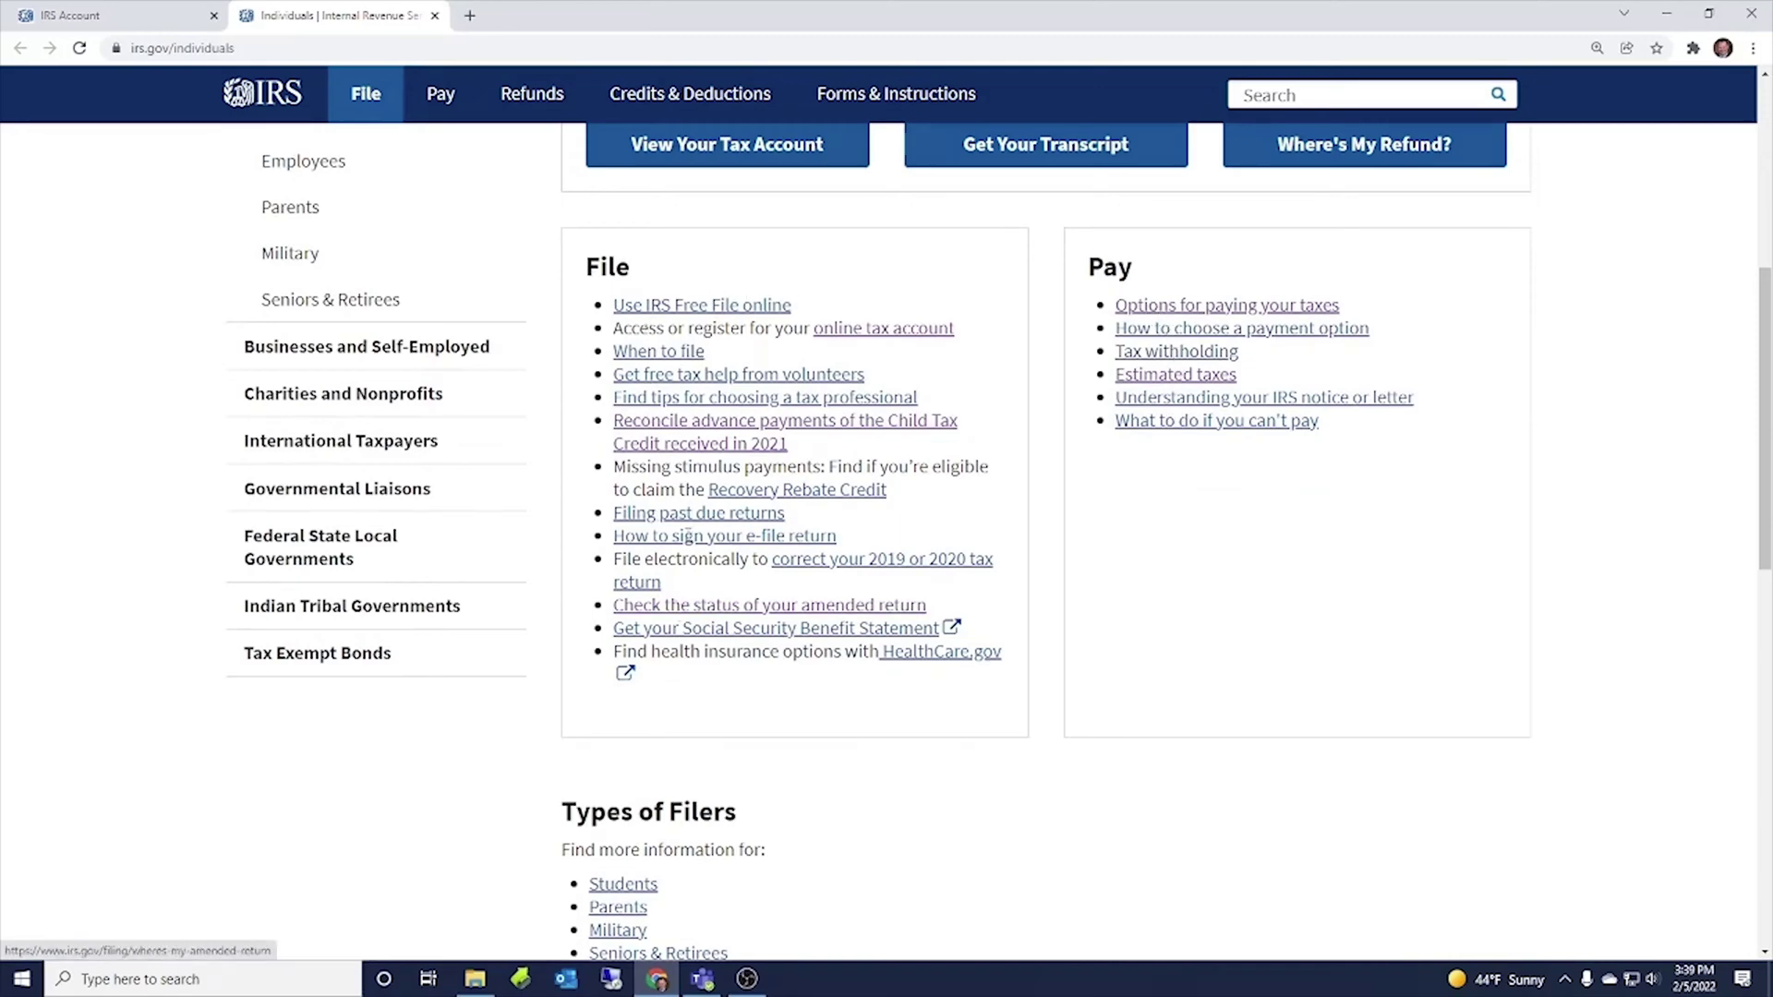
scroll(688, 609, down, 5)
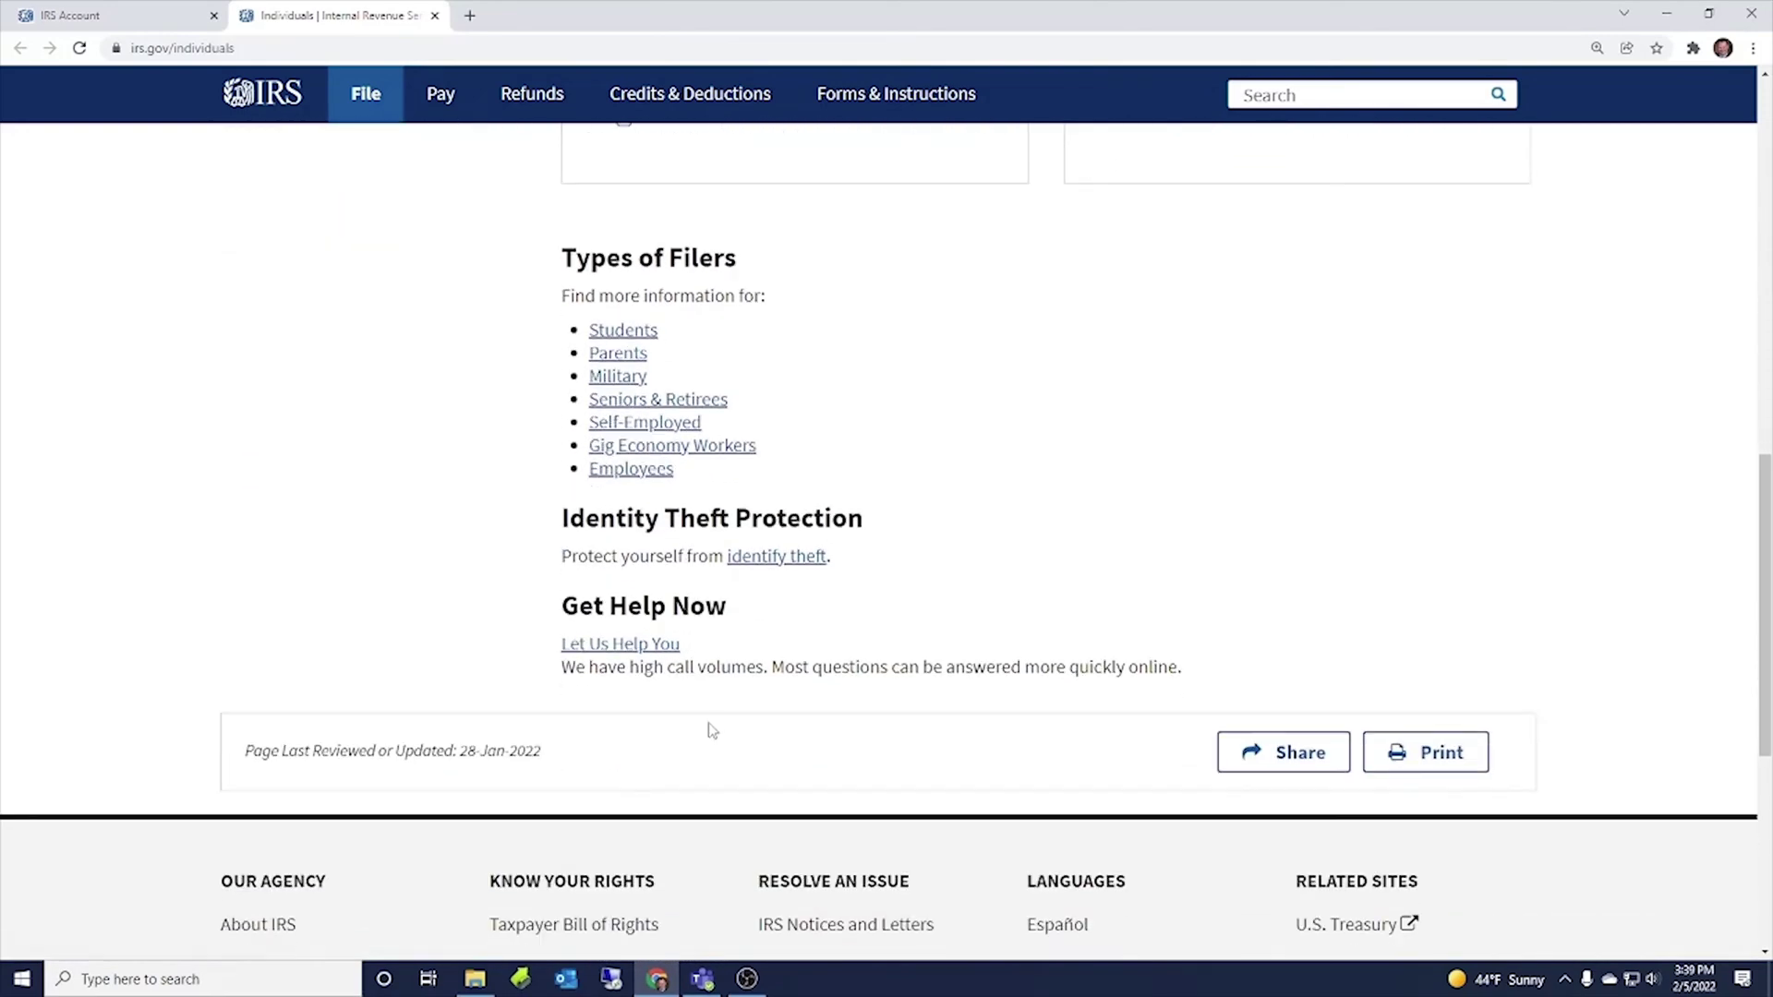
scroll(711, 730, up, 5)
scroll(952, 518, up, 5)
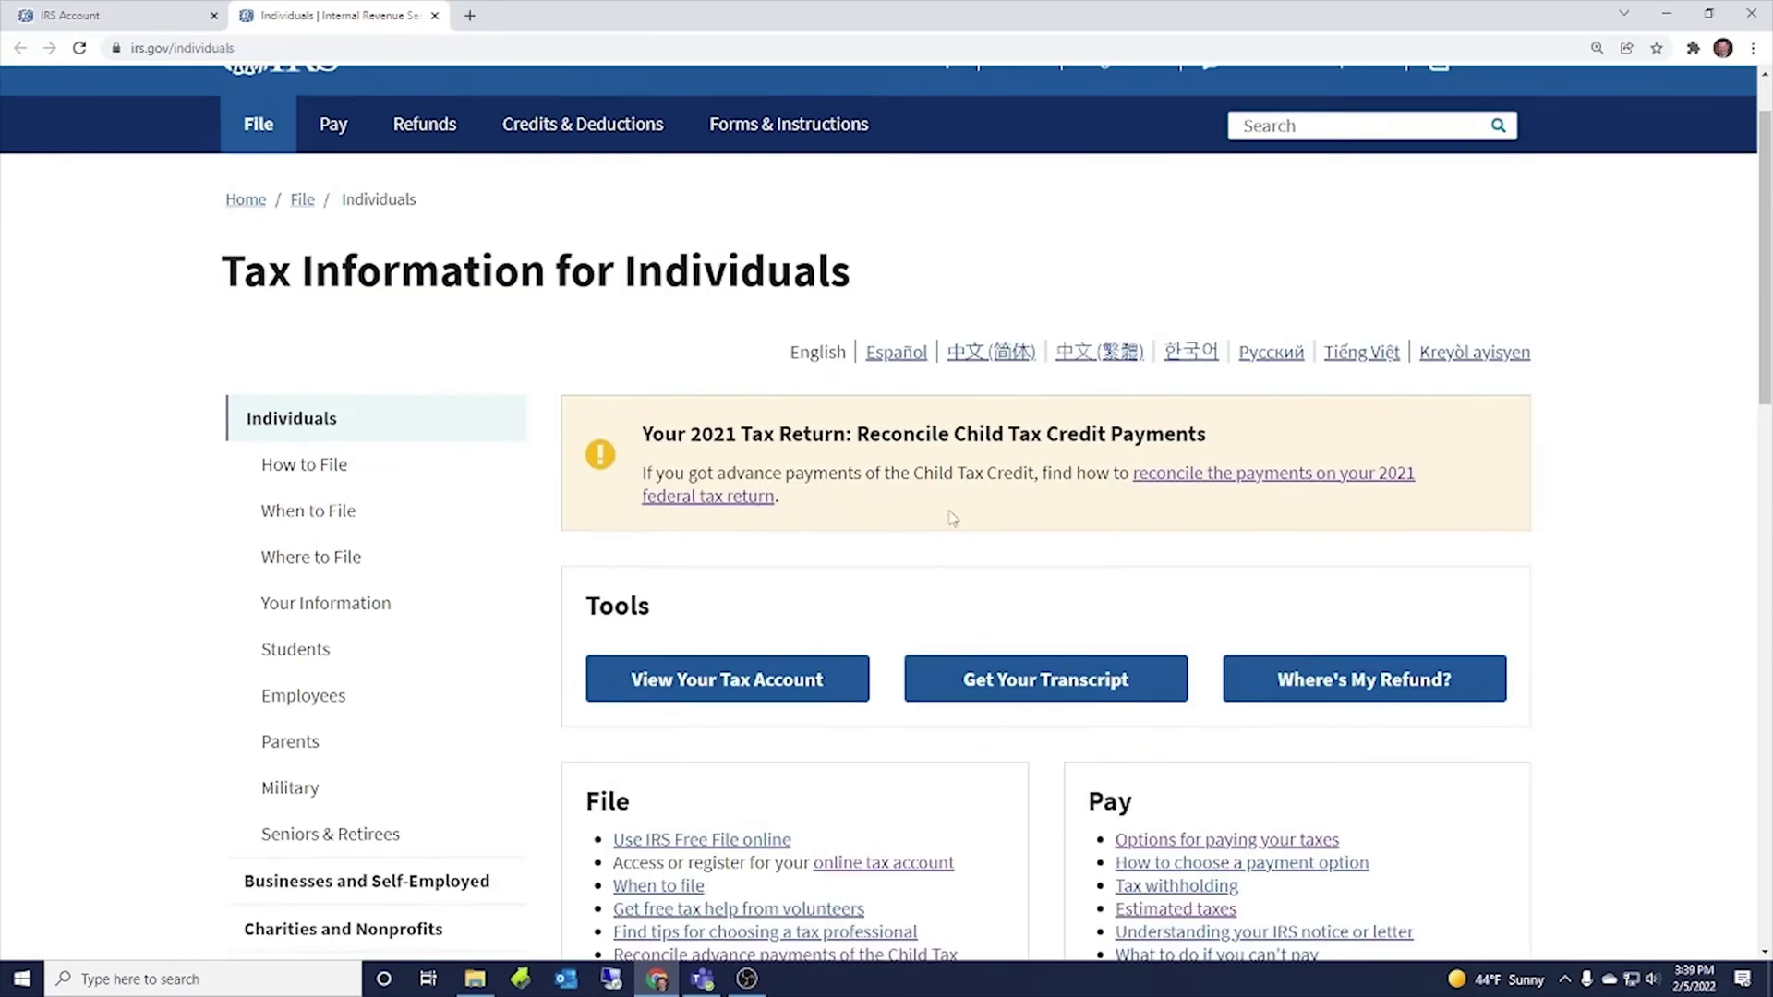
key(ctrl+w)
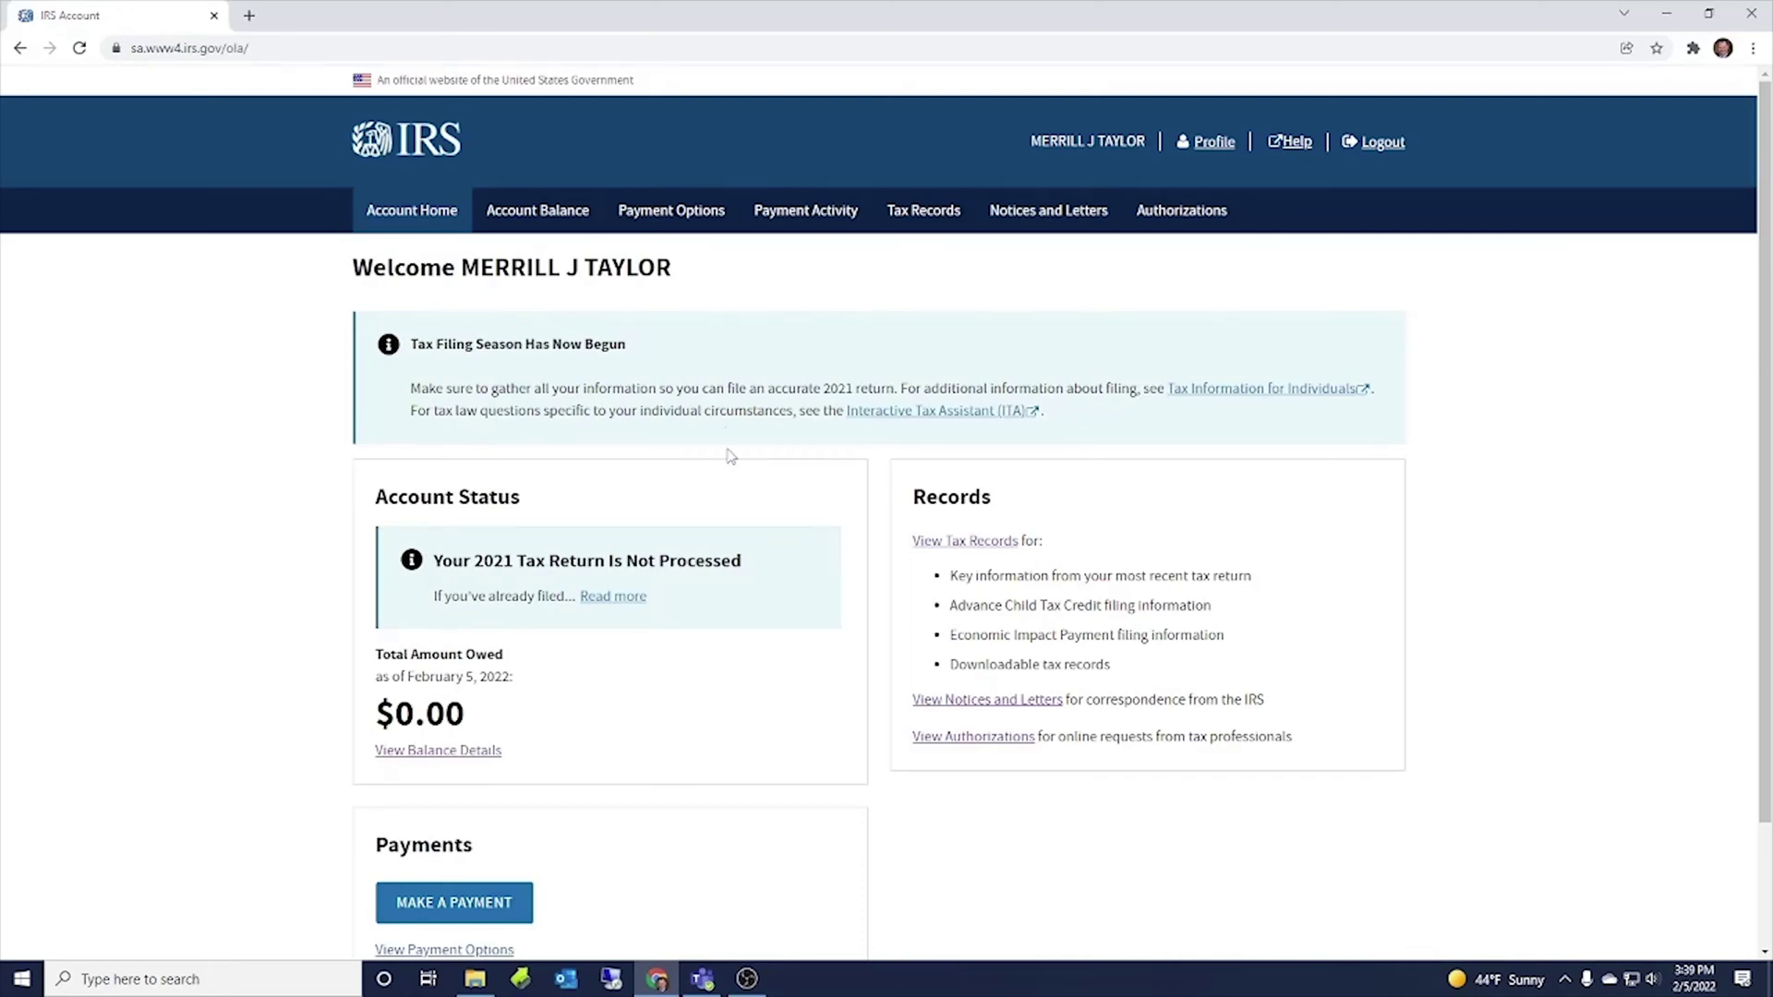
- Open the Interactive Tax Assistant page and scroll through its topics
click(921, 413)
scroll(854, 744, down, 1)
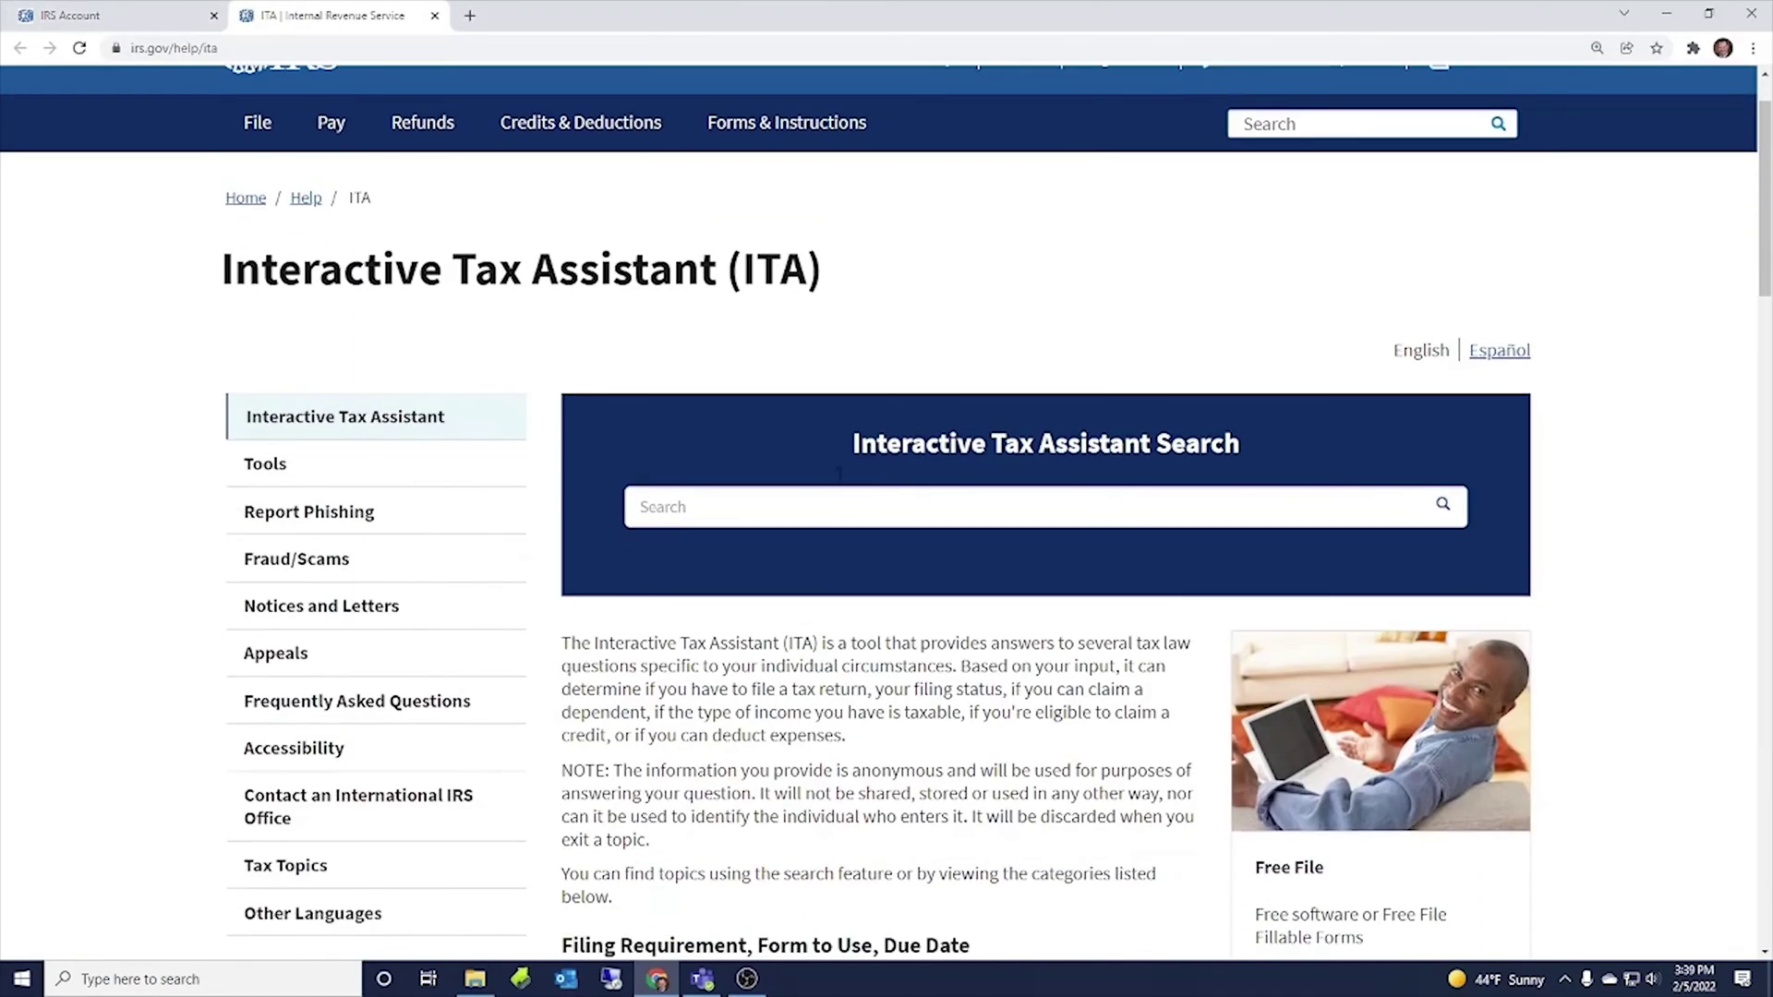
scroll(774, 608, down, 4)
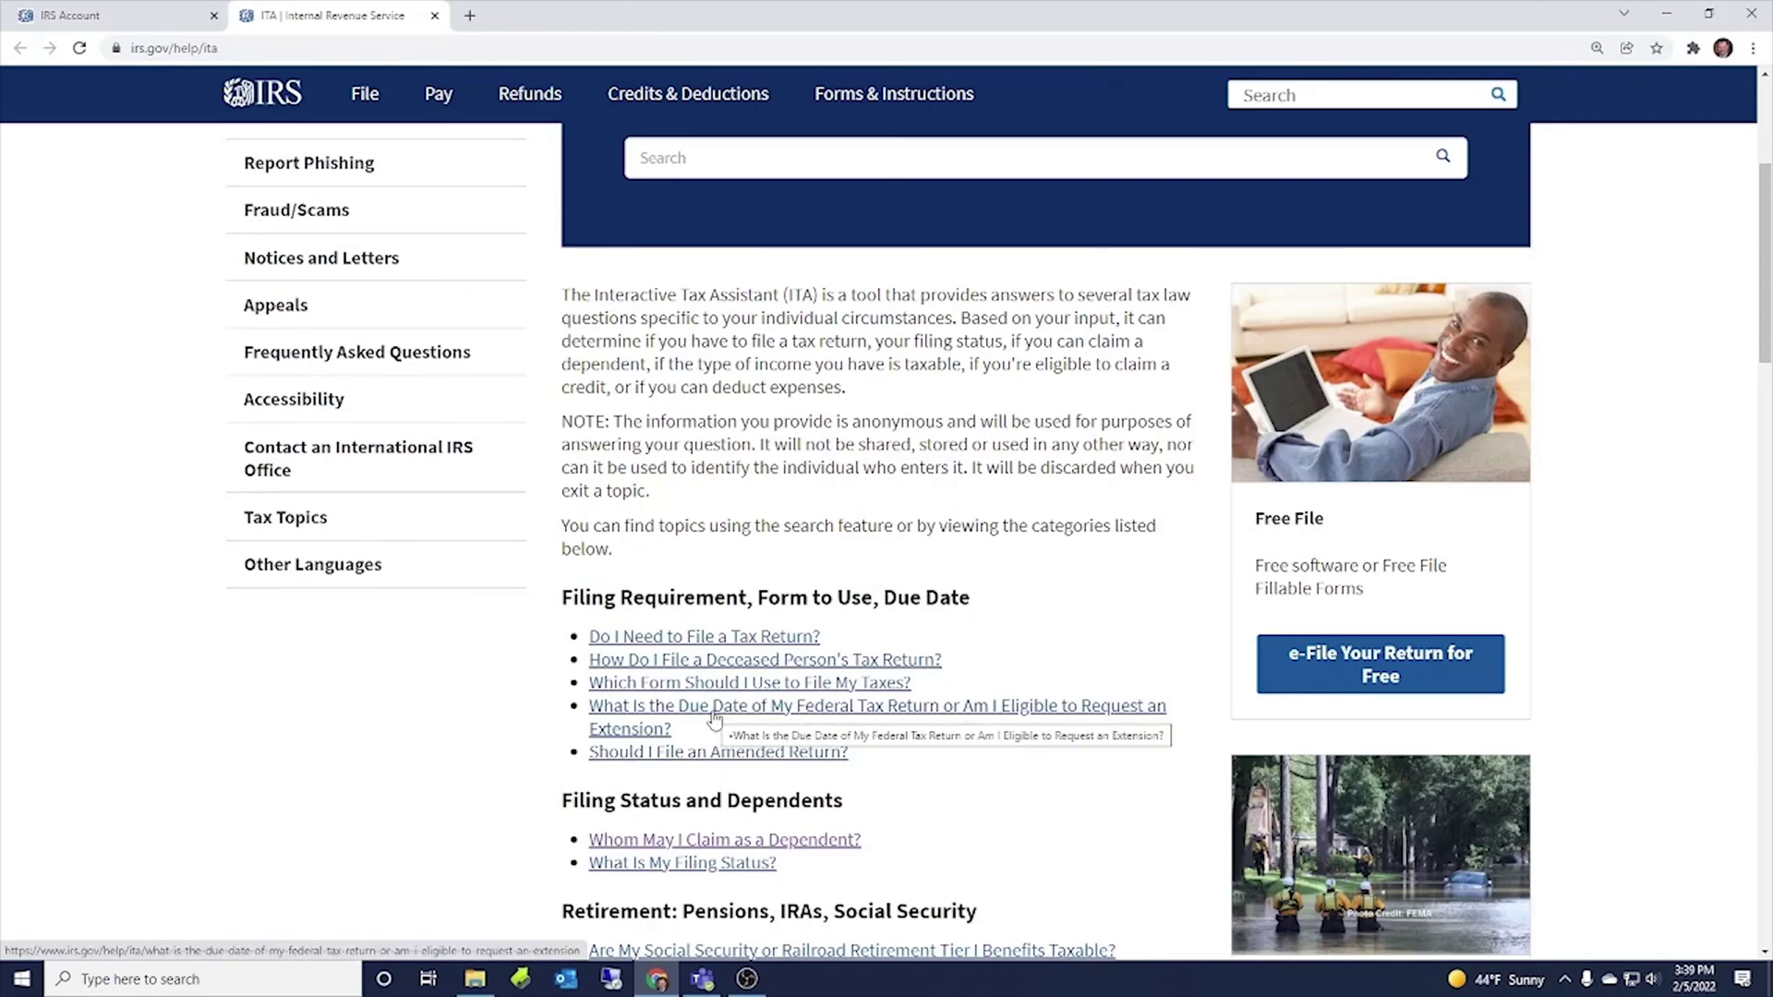
scroll(715, 719, down, 3)
scroll(752, 792, down, 7)
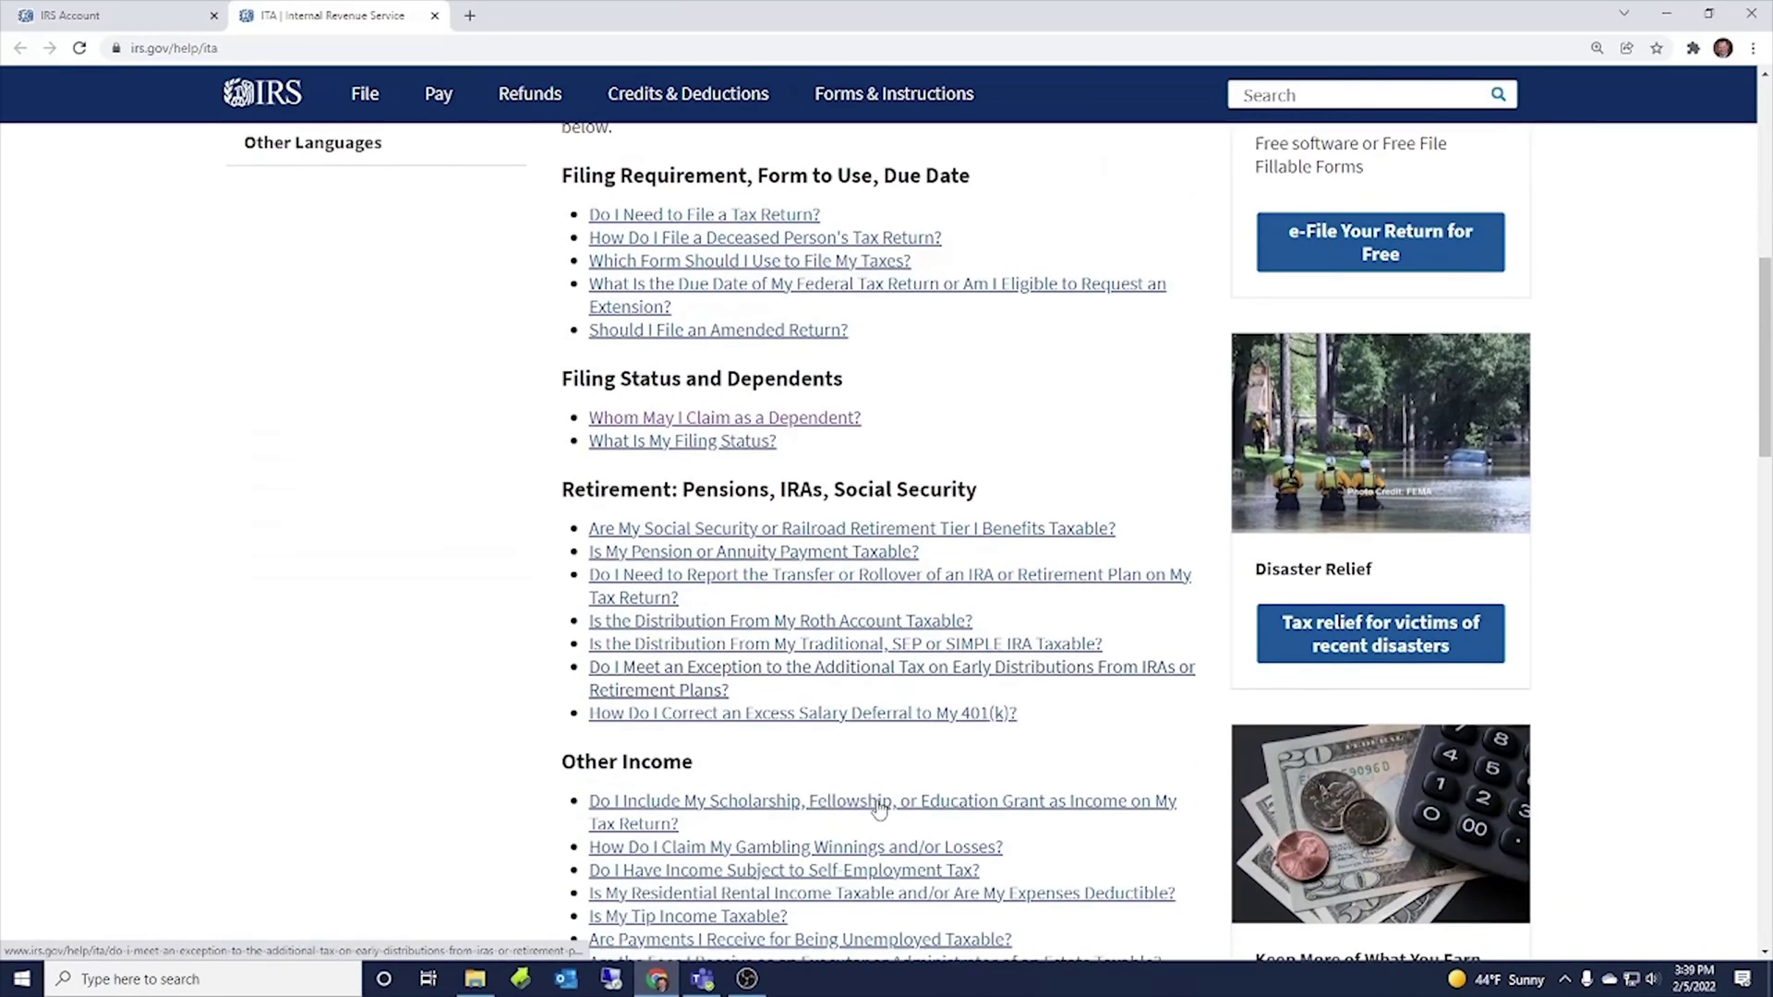
scroll(879, 810, up, 13)
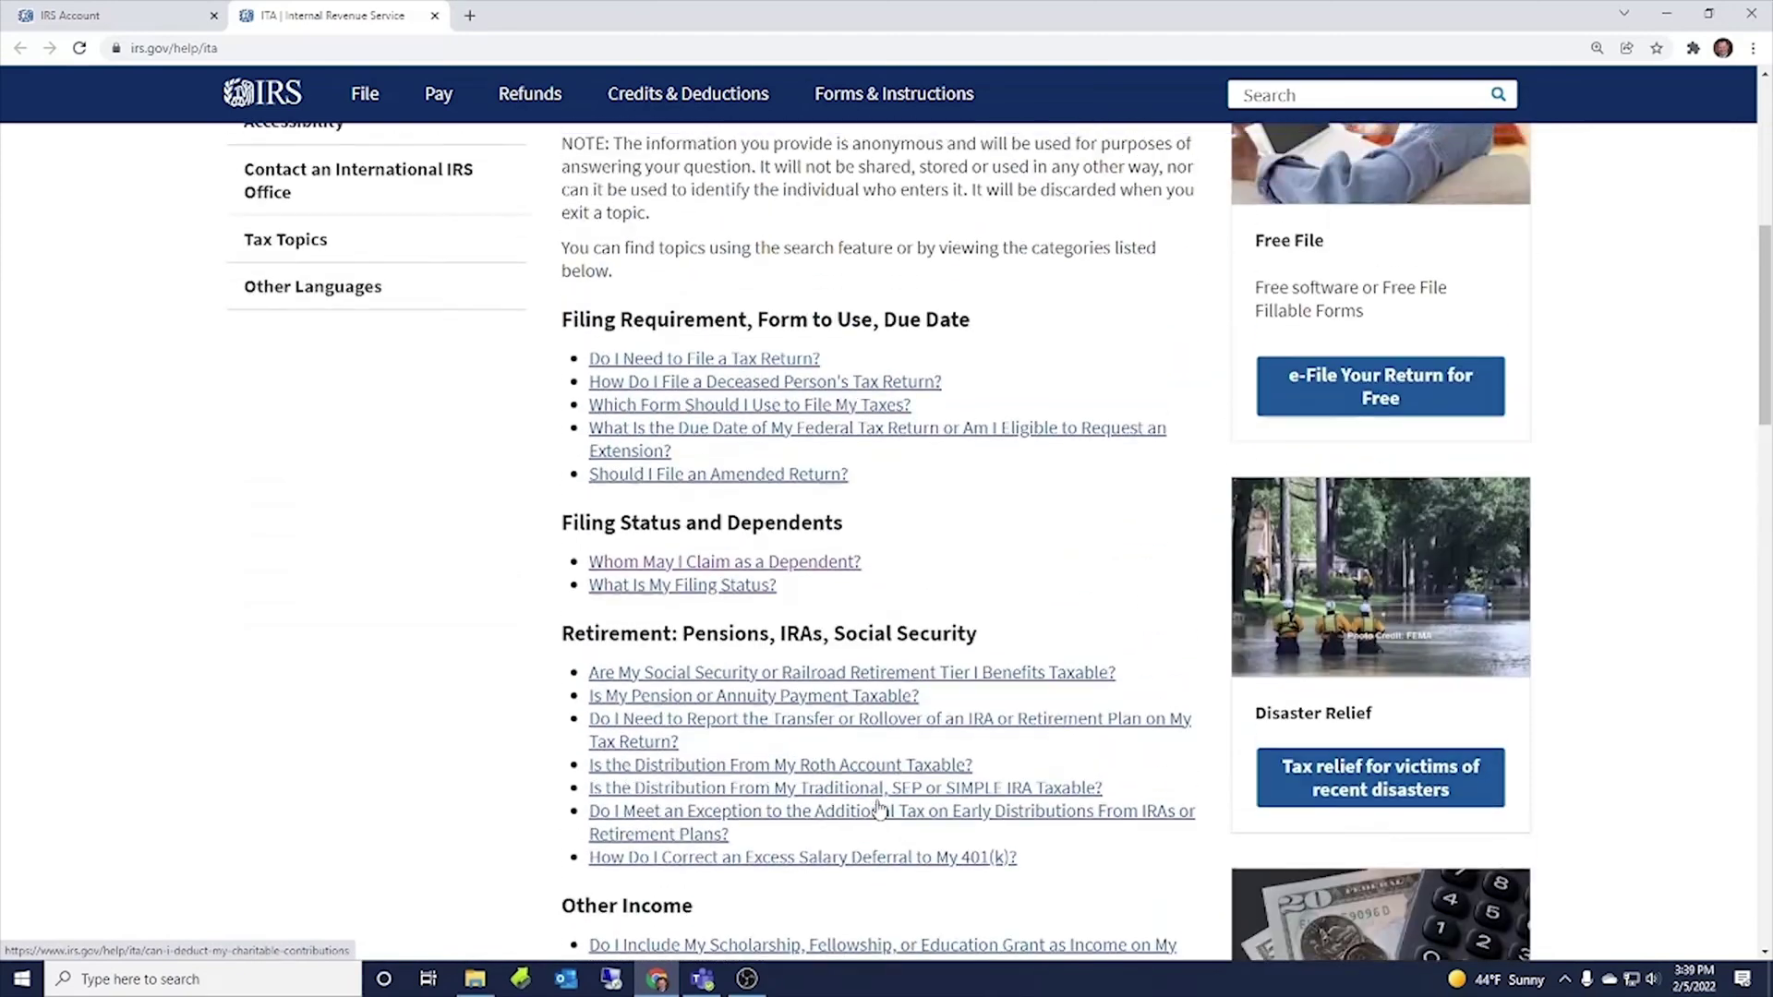
- Close the tax assistant tab, expand the 2021 not-processed notice, and open Make a Payment
click(435, 15)
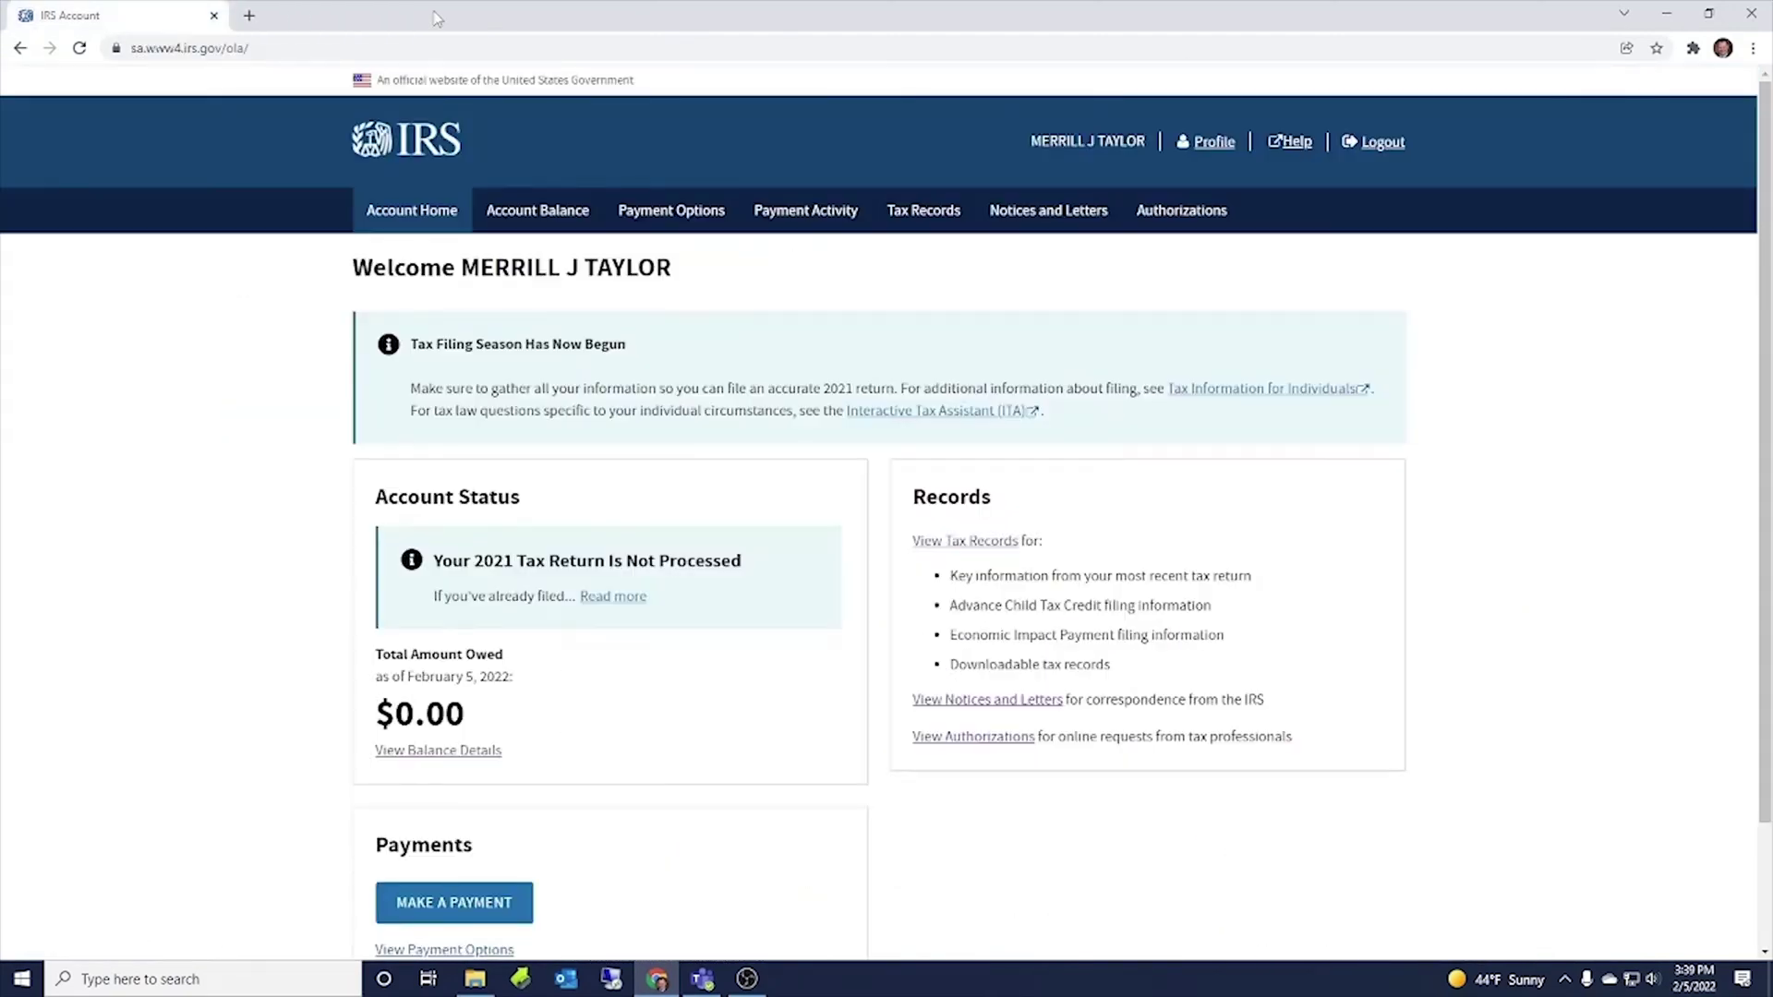
scroll(653, 609, down, 3)
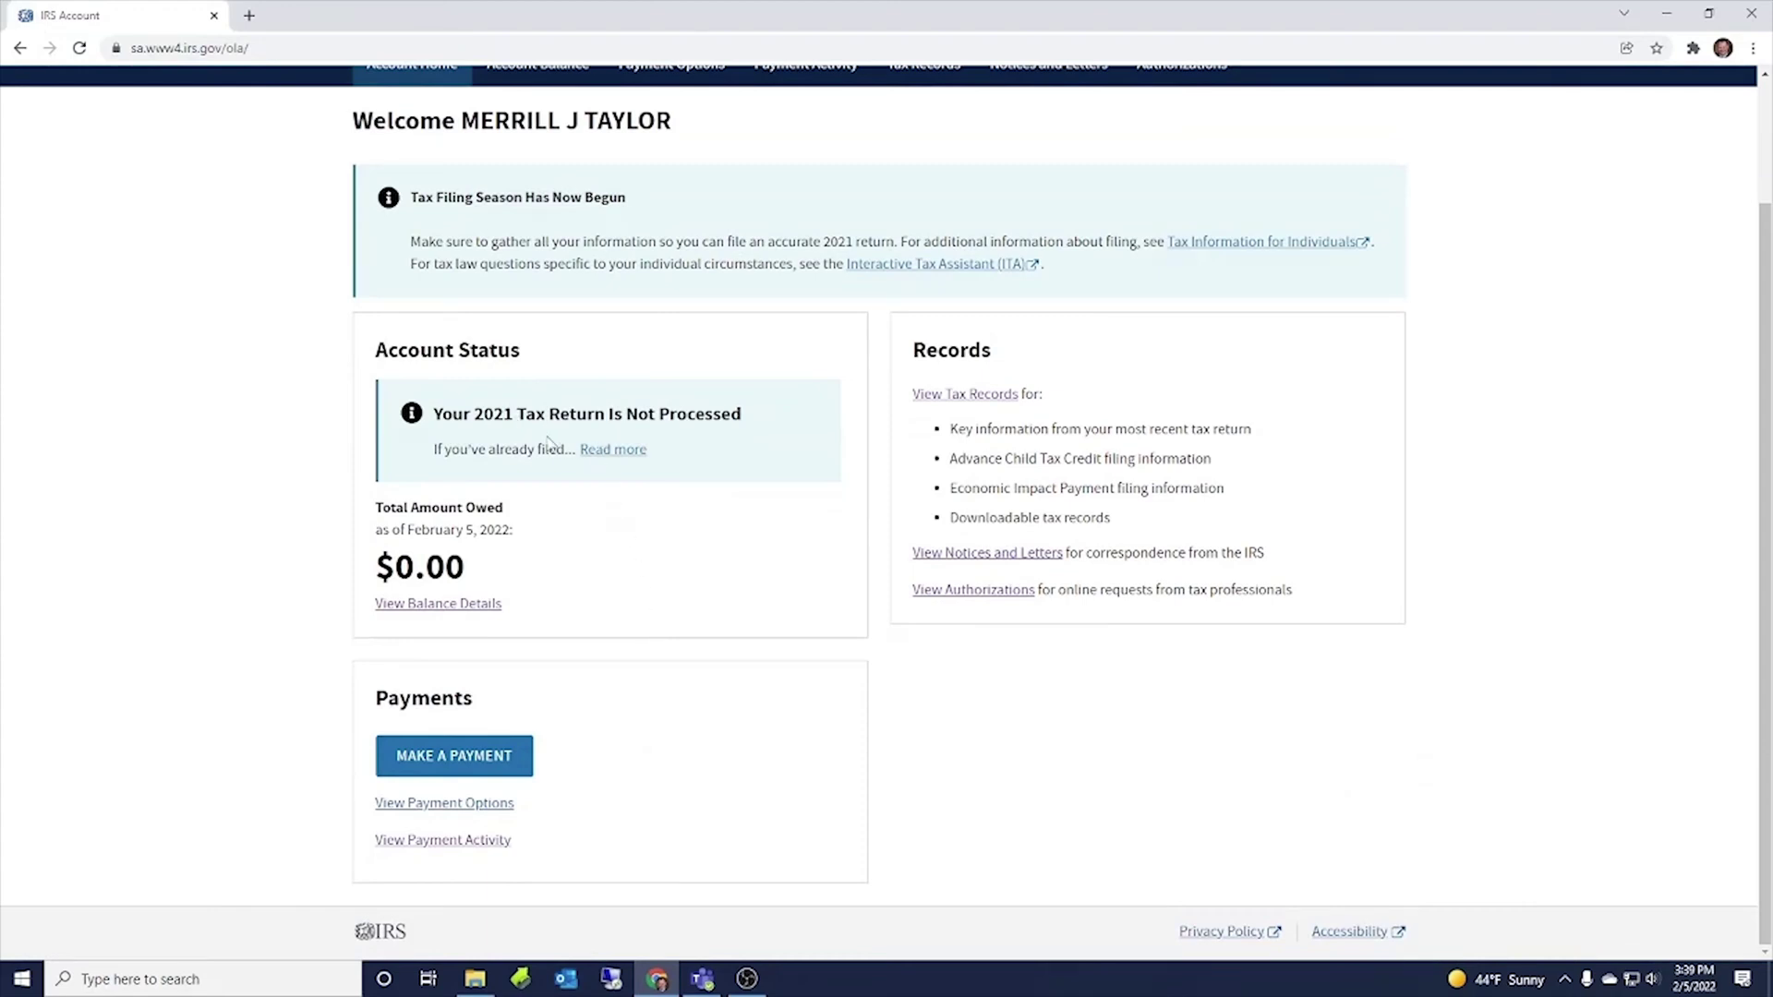
click(620, 451)
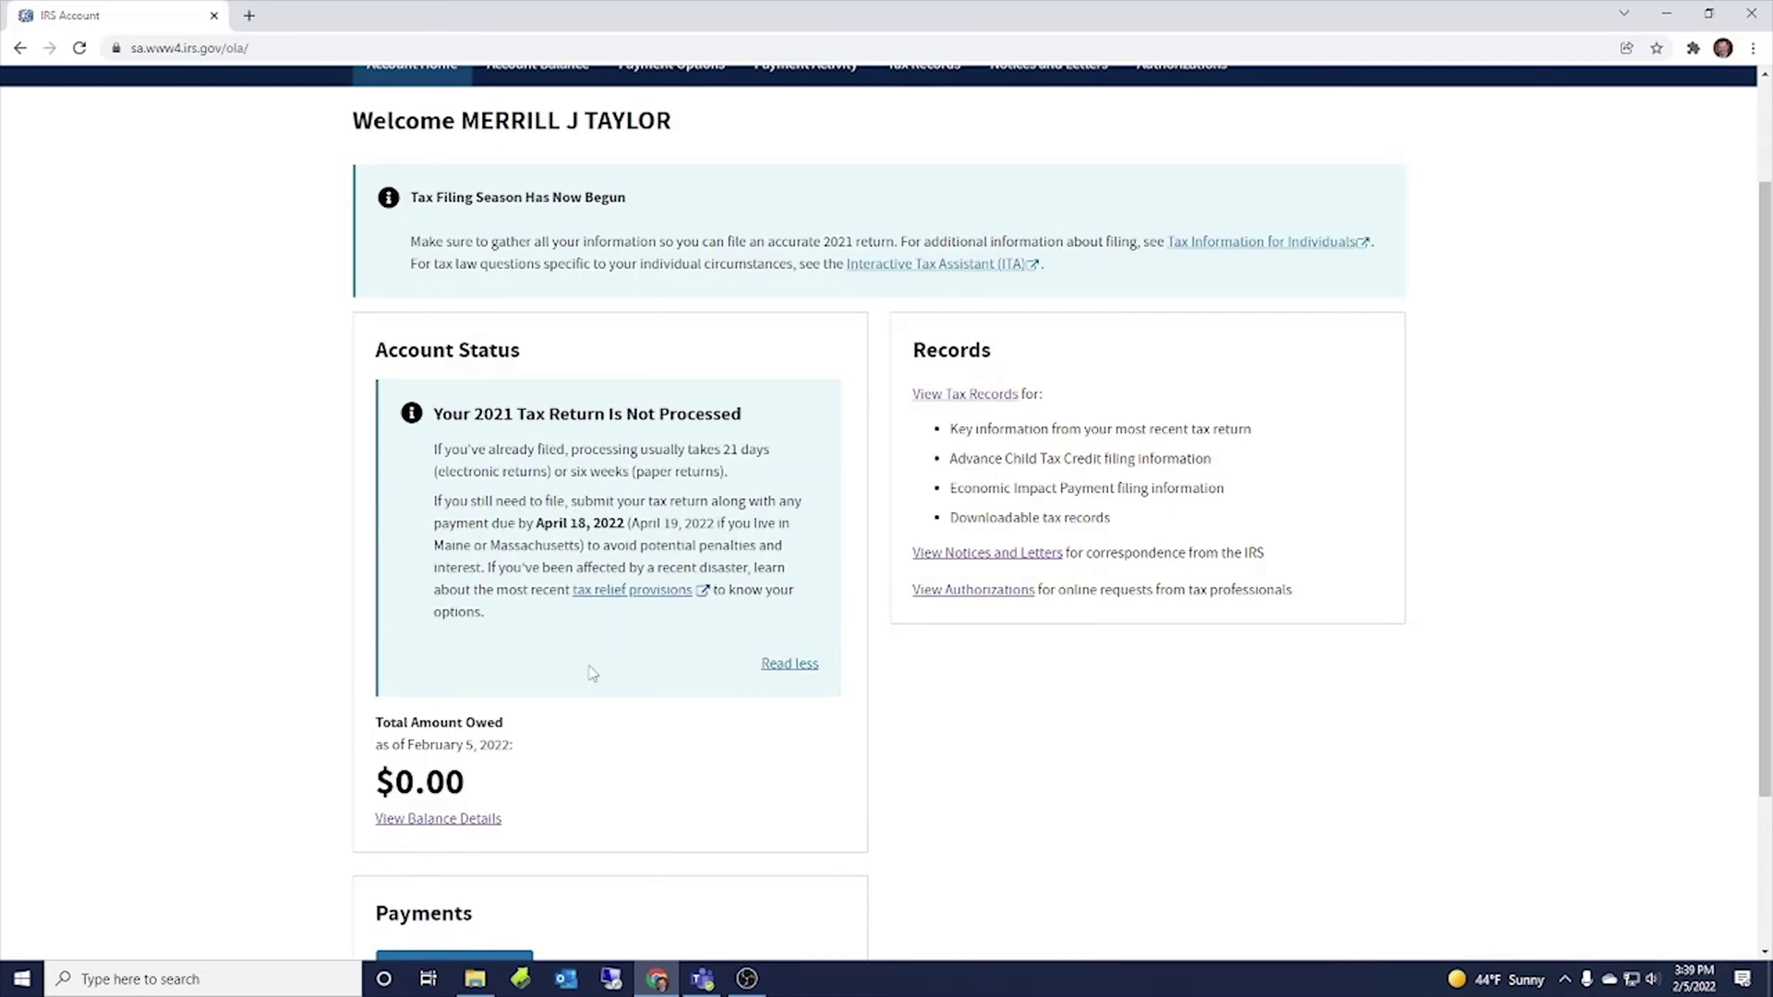
scroll(591, 672, down, 3)
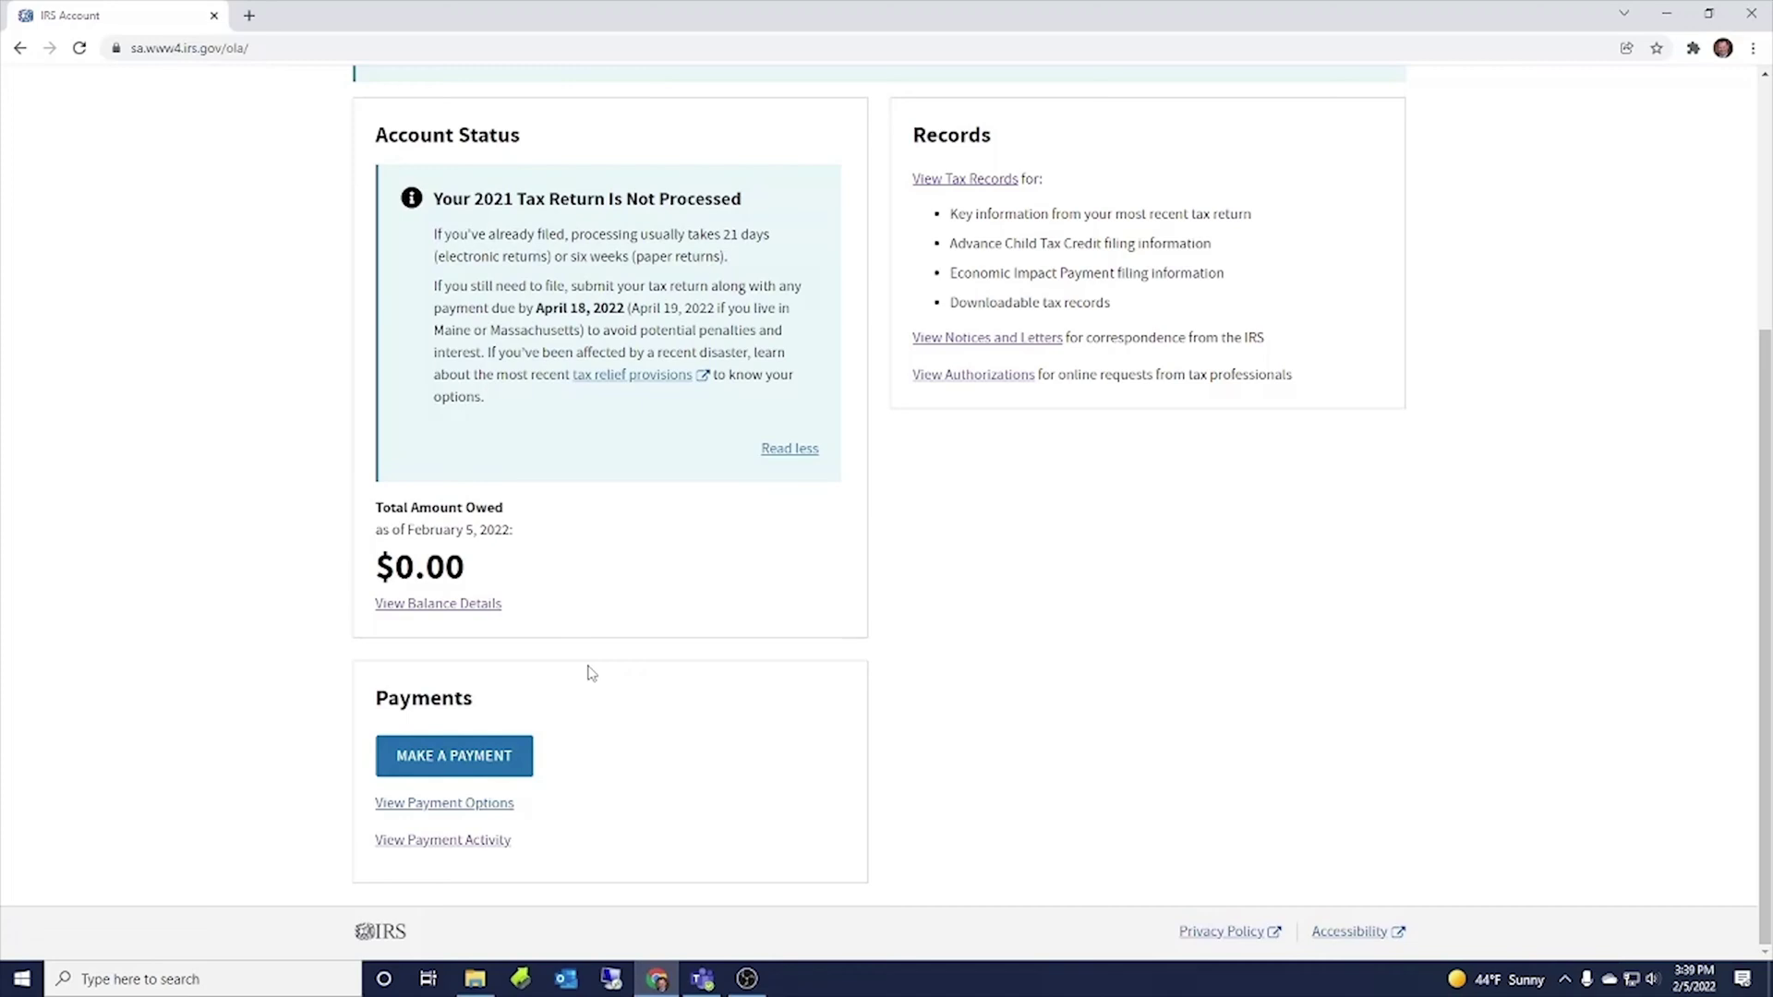
click(441, 763)
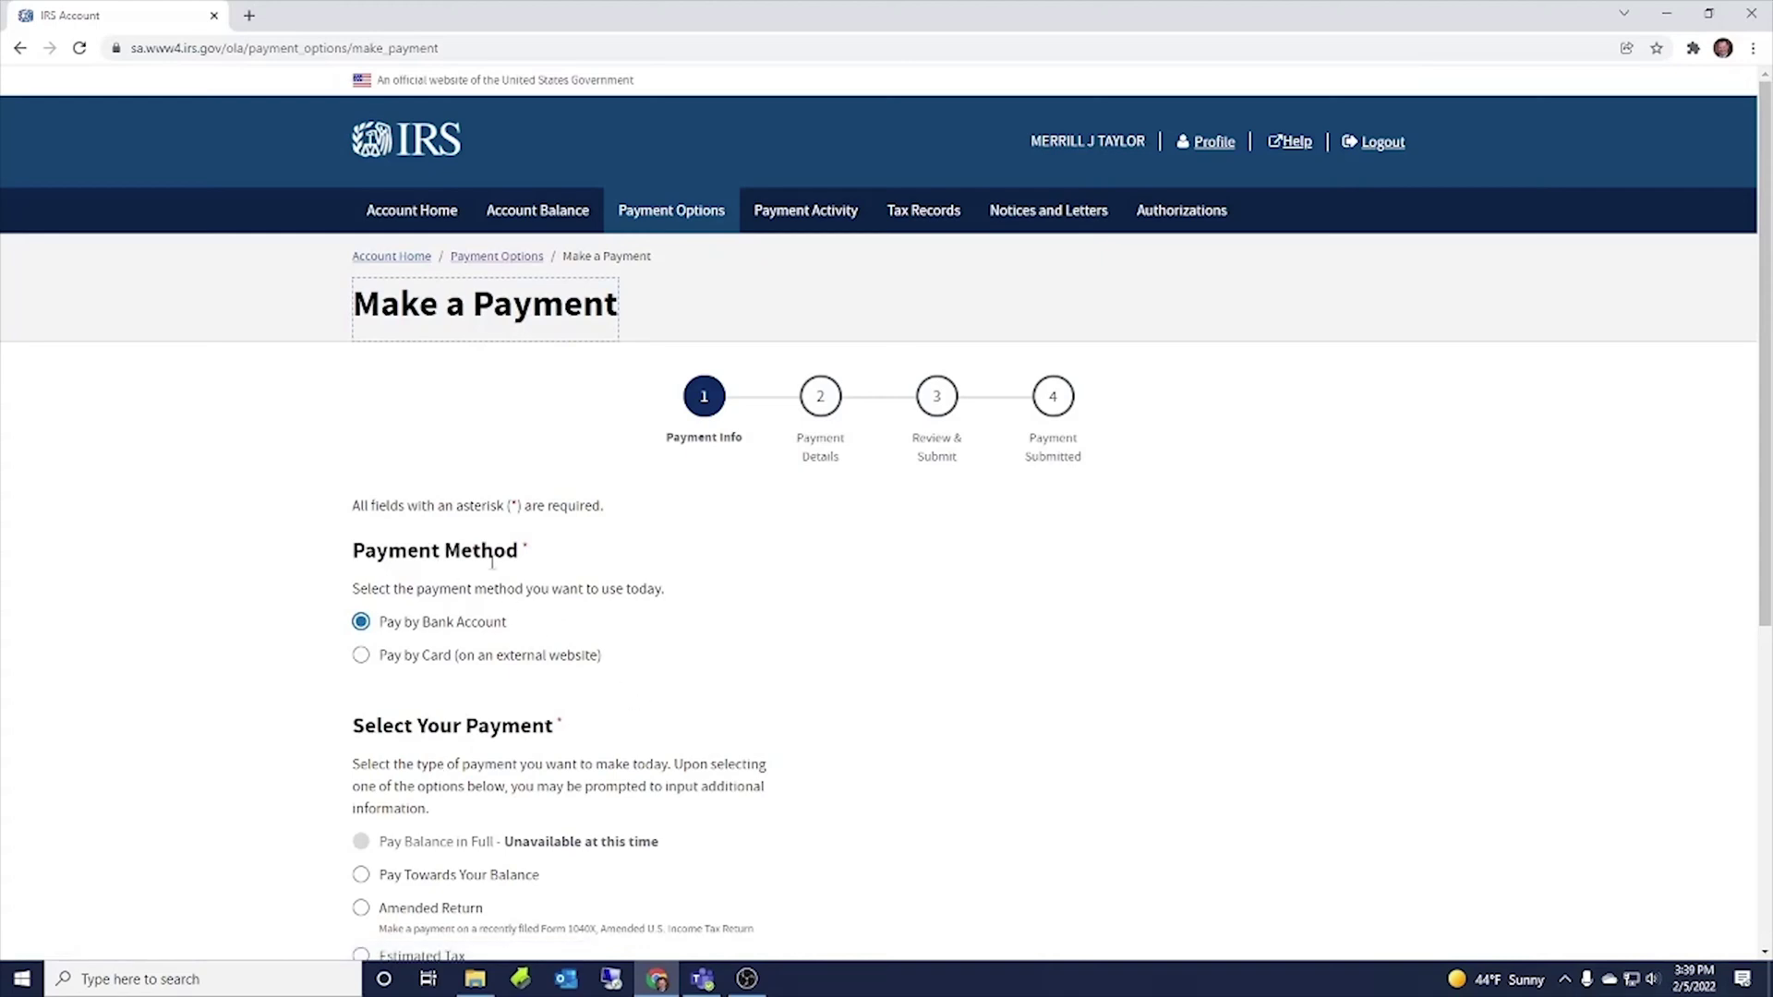
- Choose Pay Towards Your Balance with tax year 2021 and inspect the amount field
scroll(491, 563, down, 1)
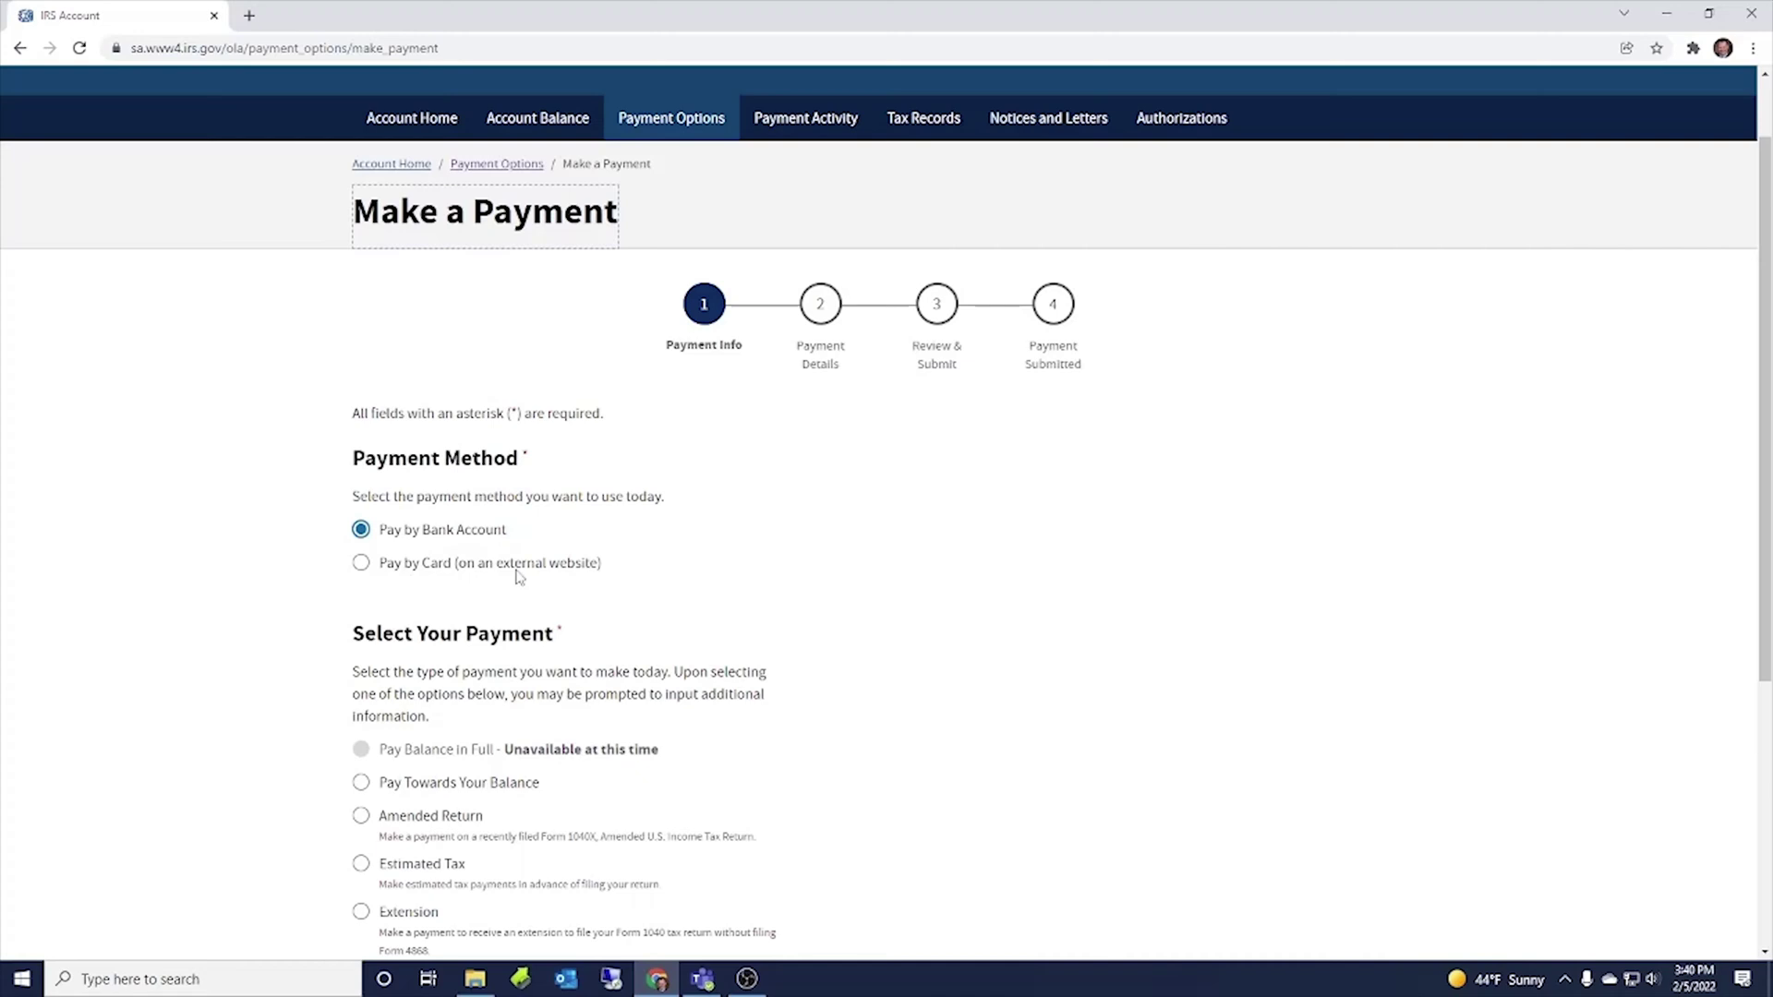
scroll(417, 571, down, 2)
scroll(434, 485, down, 1)
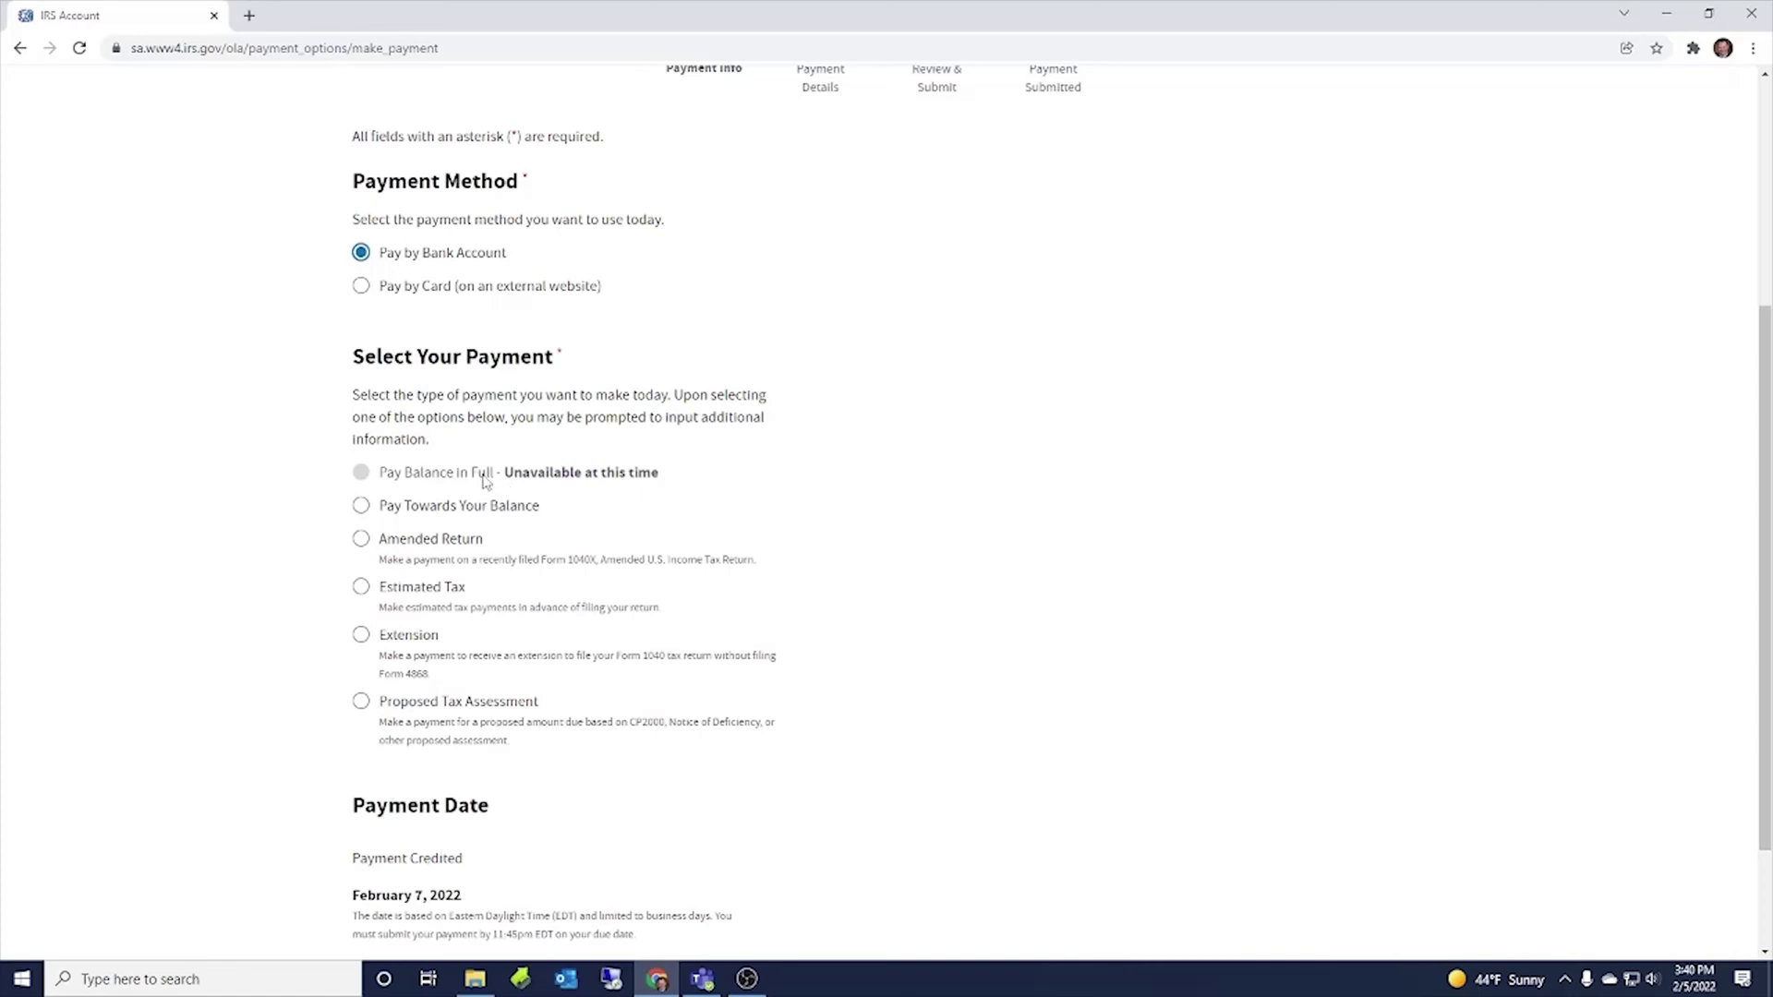
click(456, 514)
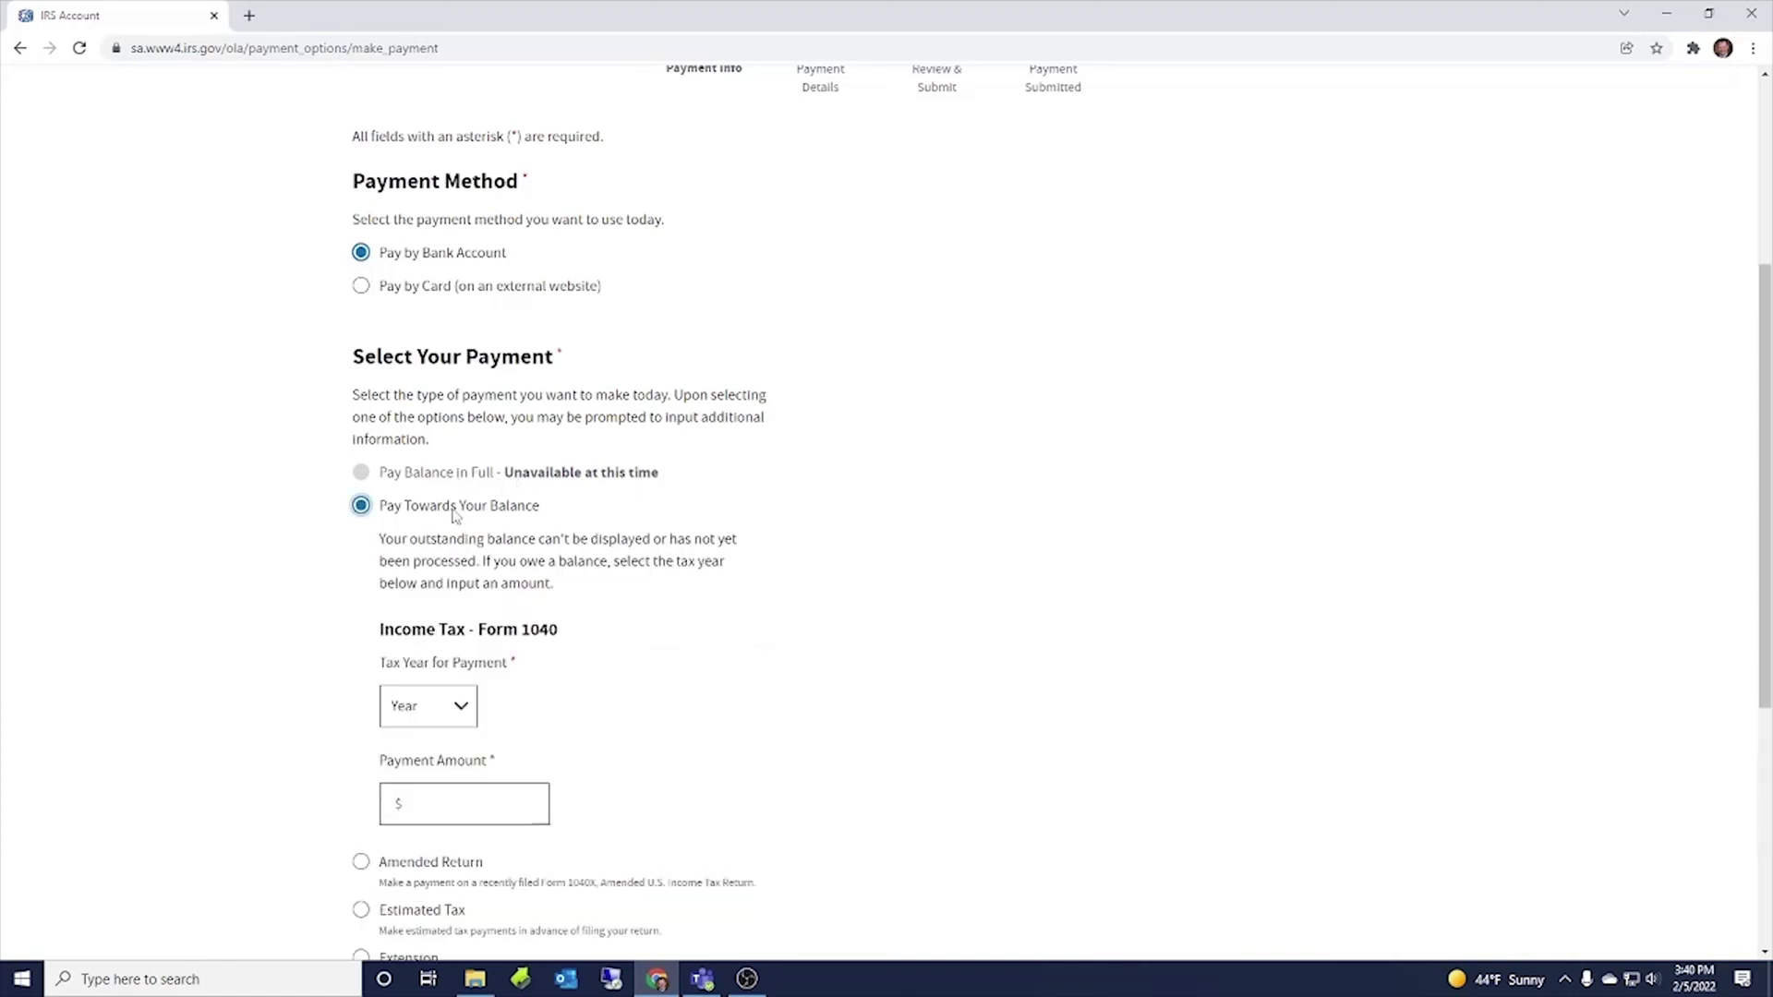
scroll(682, 560, down, 1)
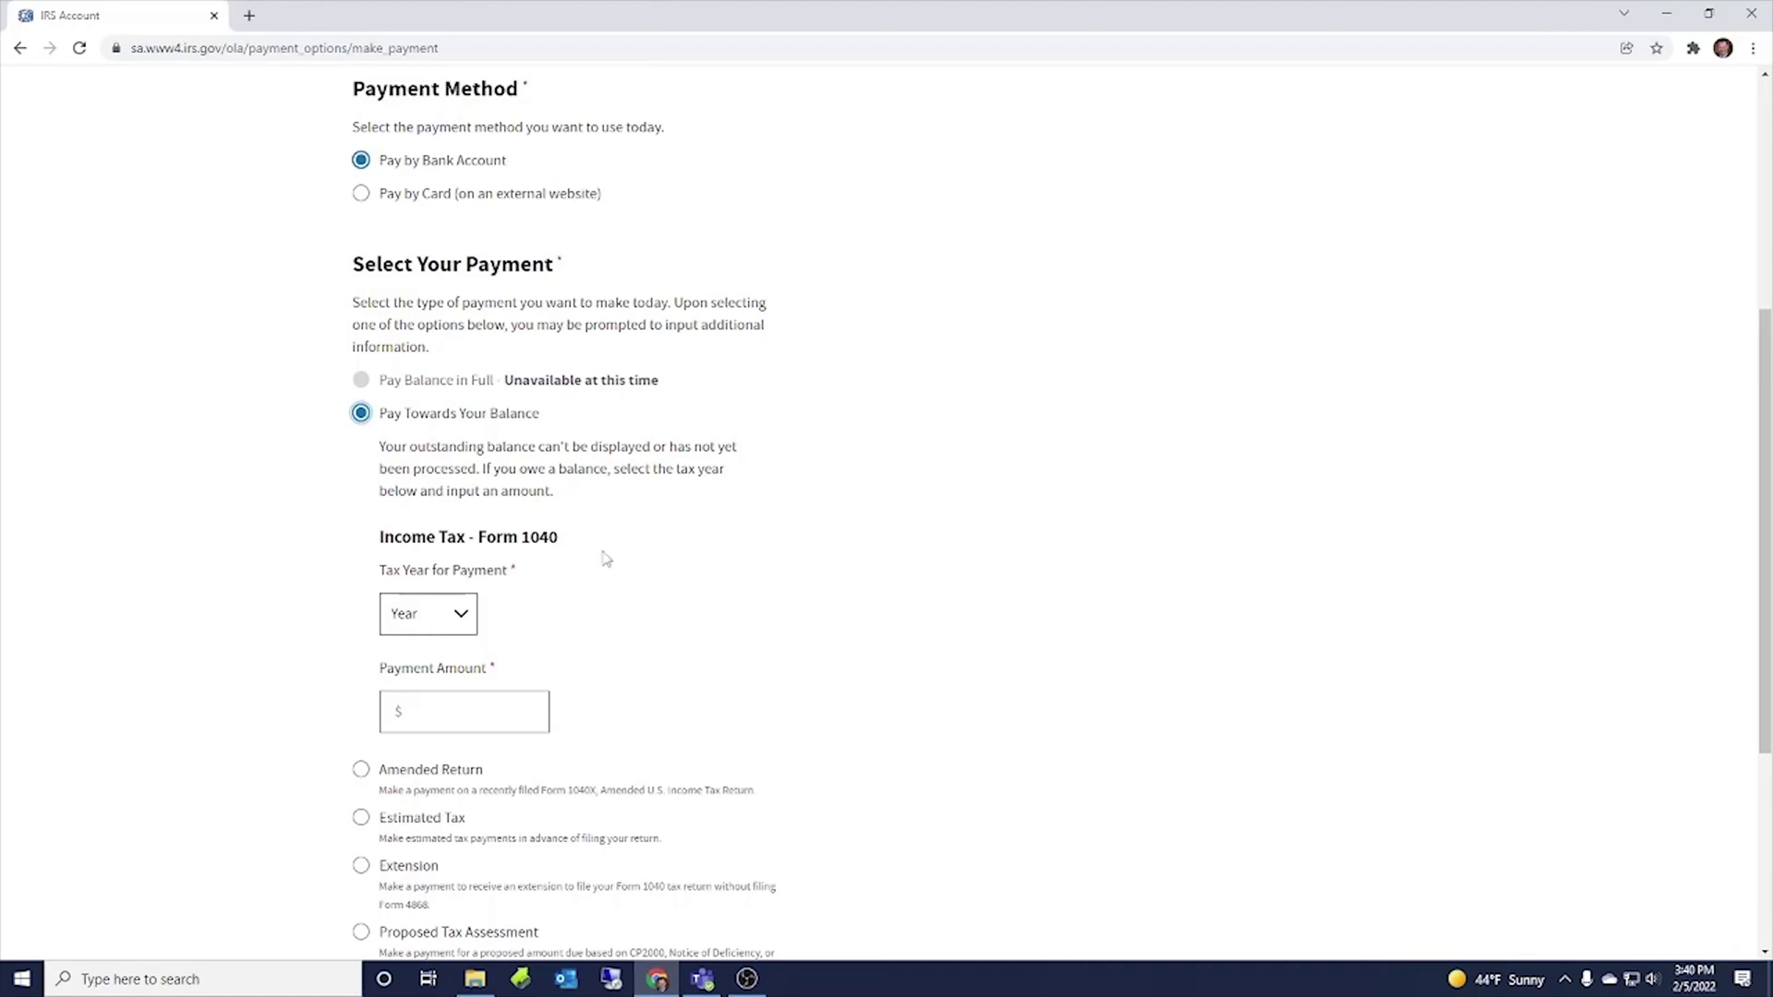
click(422, 612)
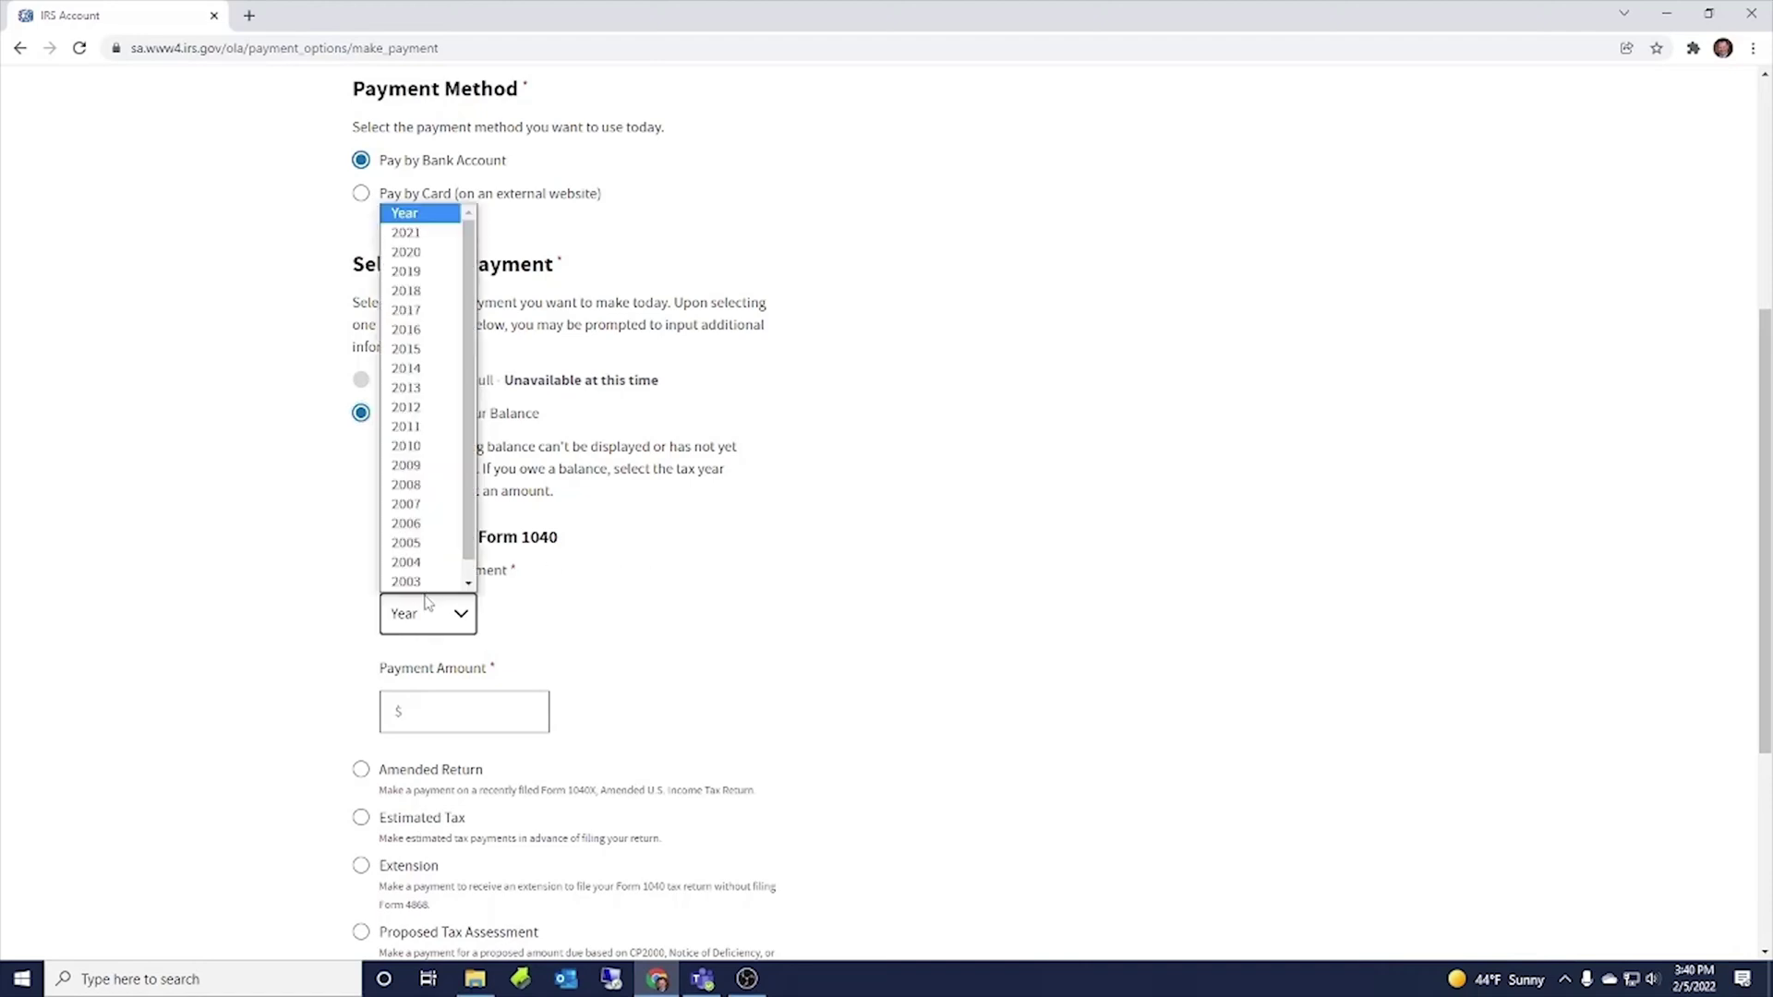
click(429, 233)
scroll(466, 495, down, 2)
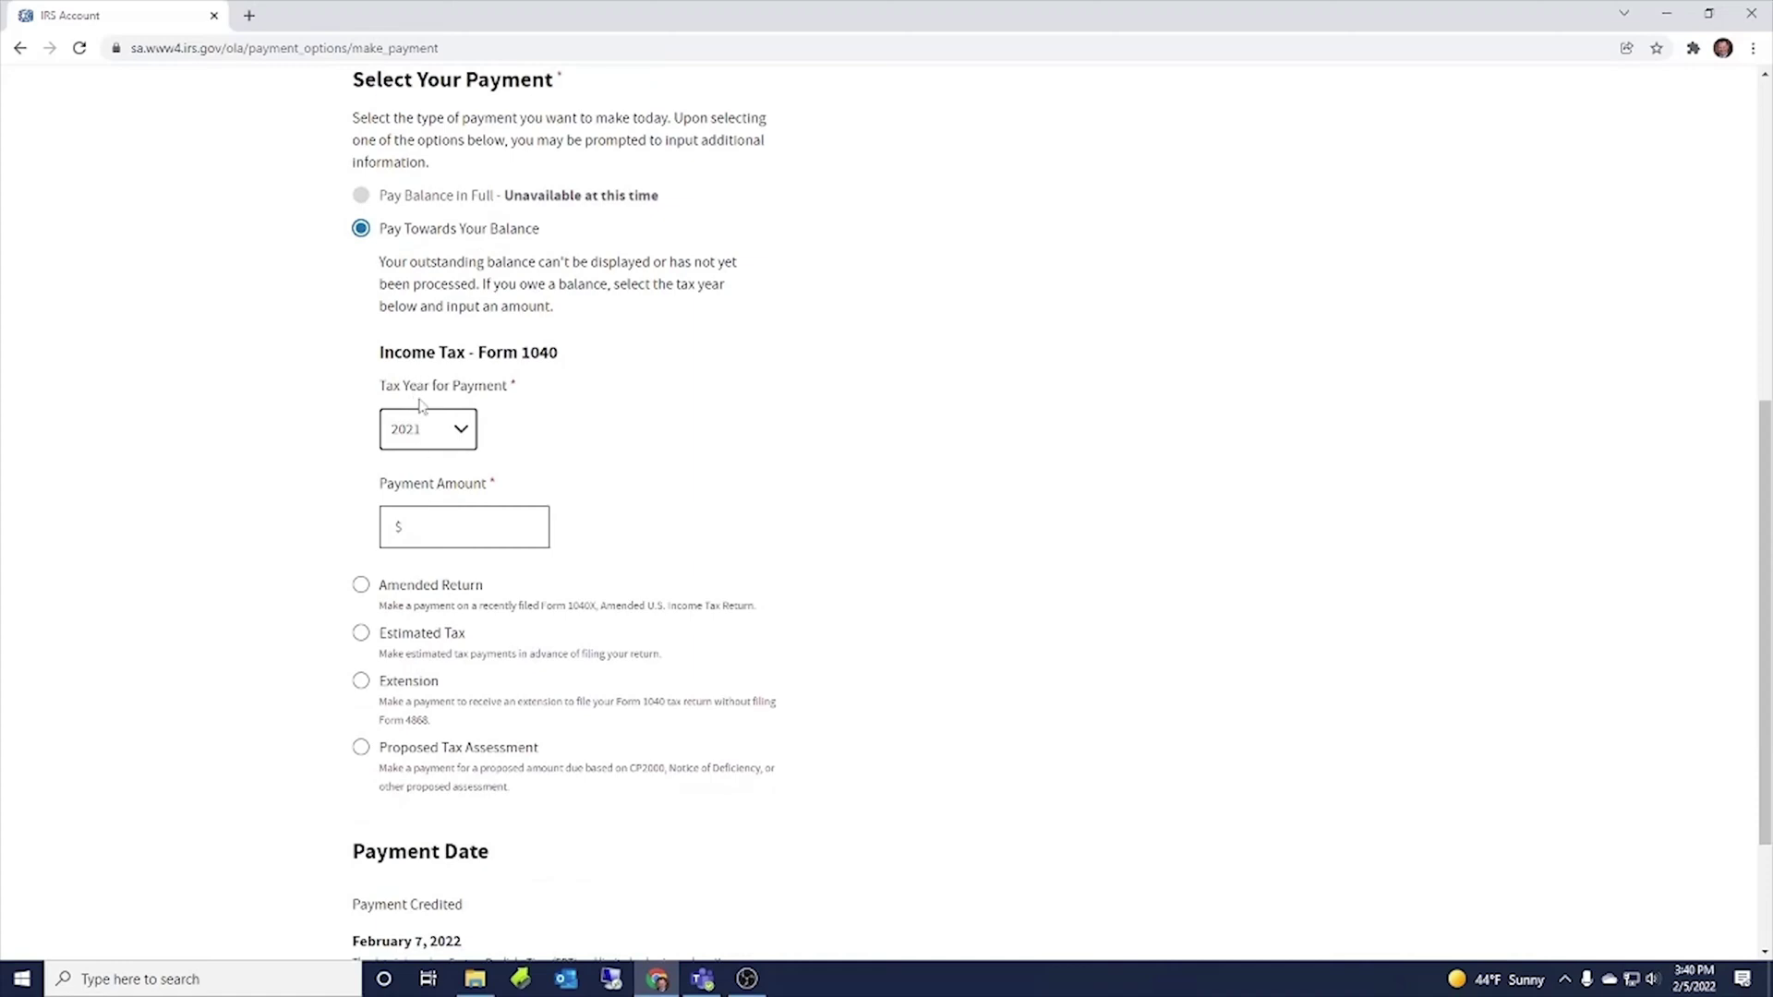
click(440, 519)
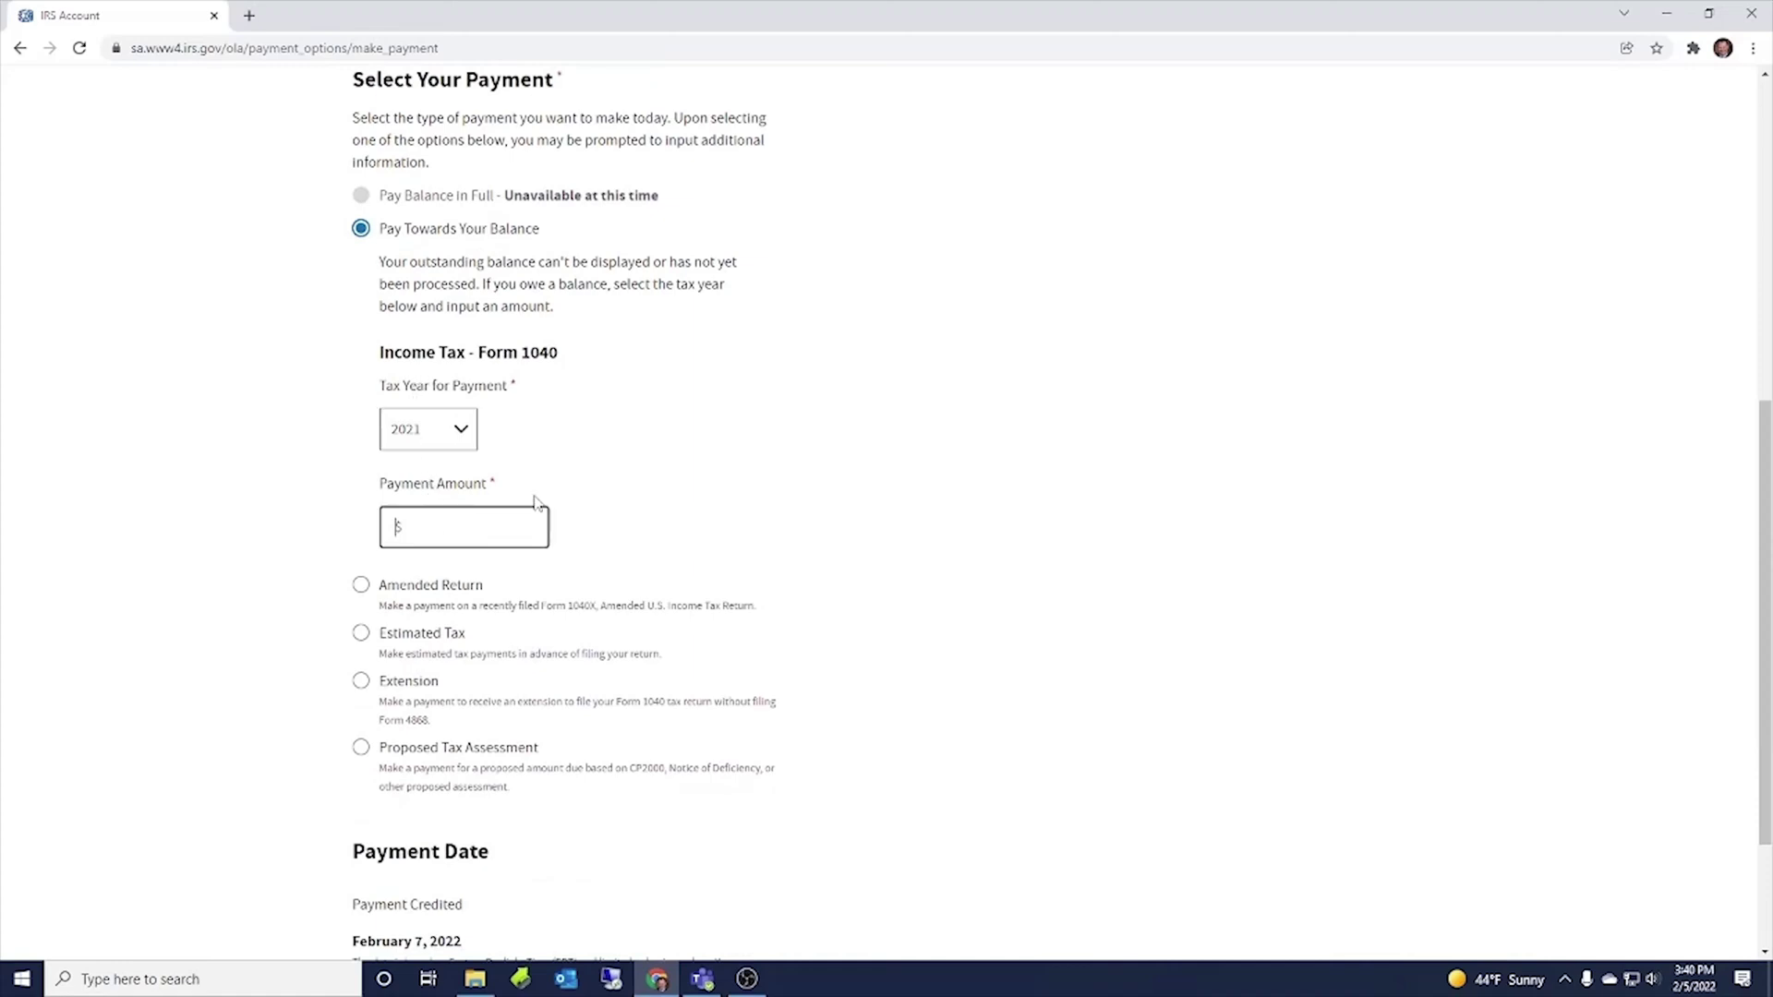
click(641, 469)
scroll(637, 466, down, 1)
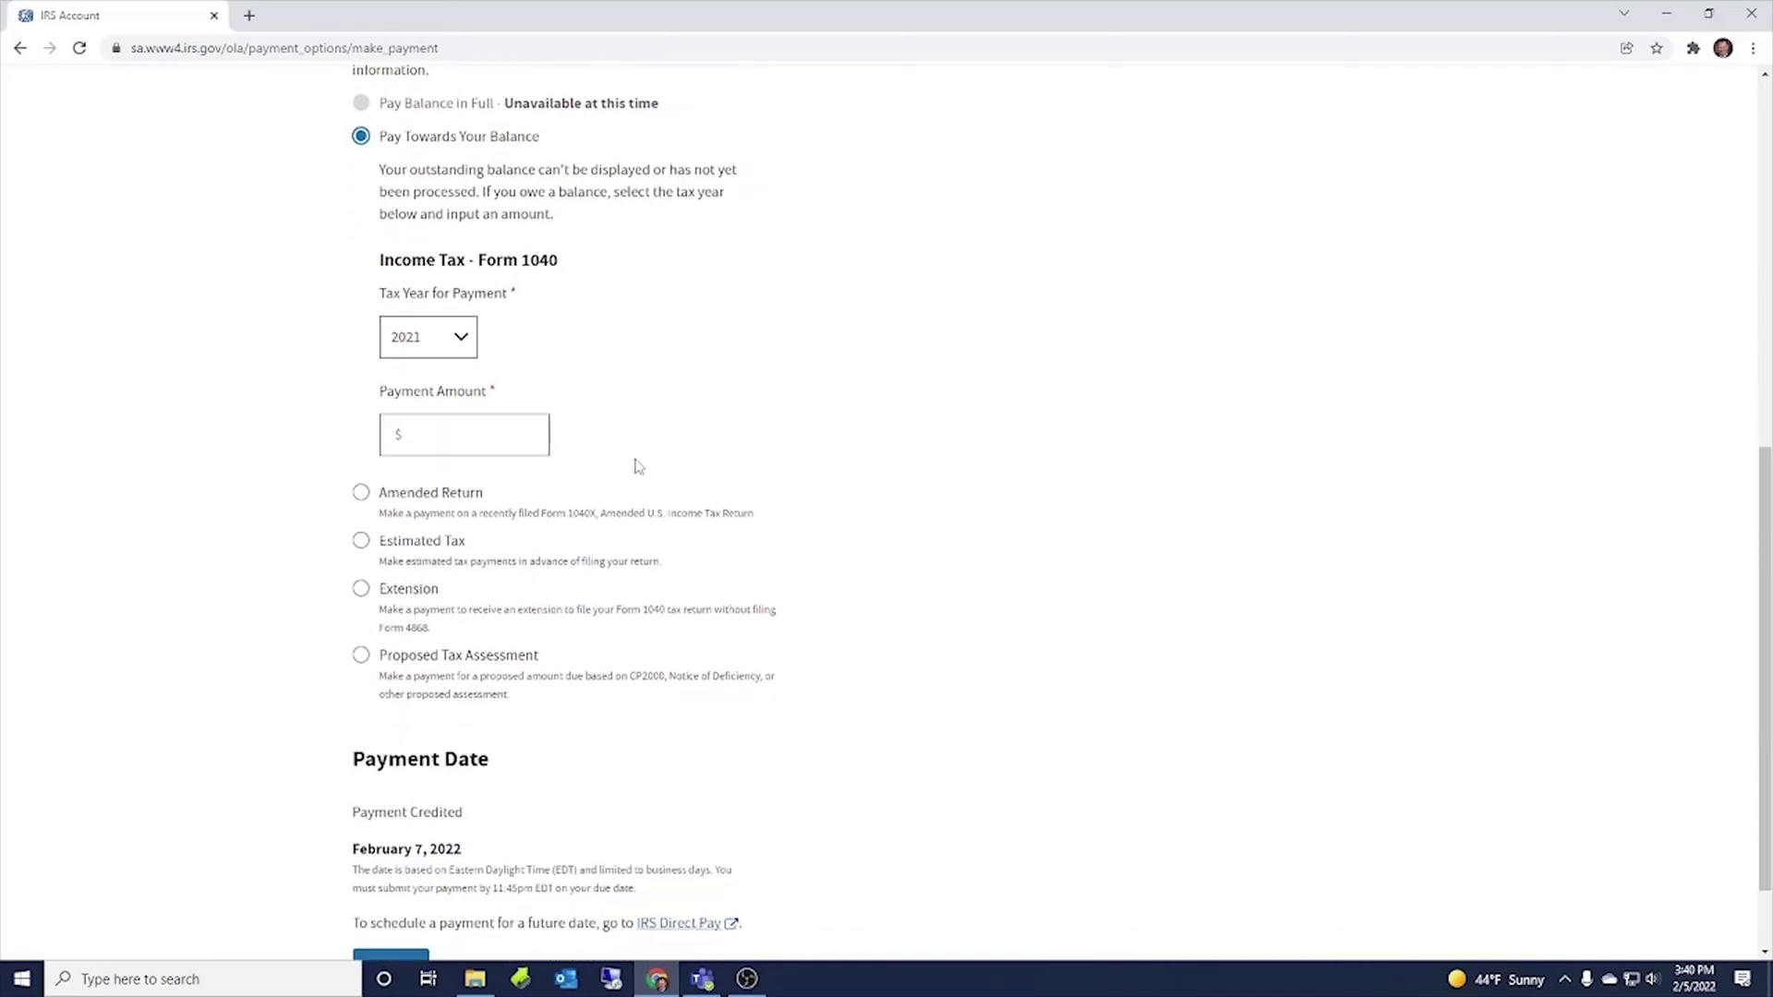
- Compare the Amended Return and Estimated Tax (2022) options, finishing on Extension
click(361, 492)
click(427, 312)
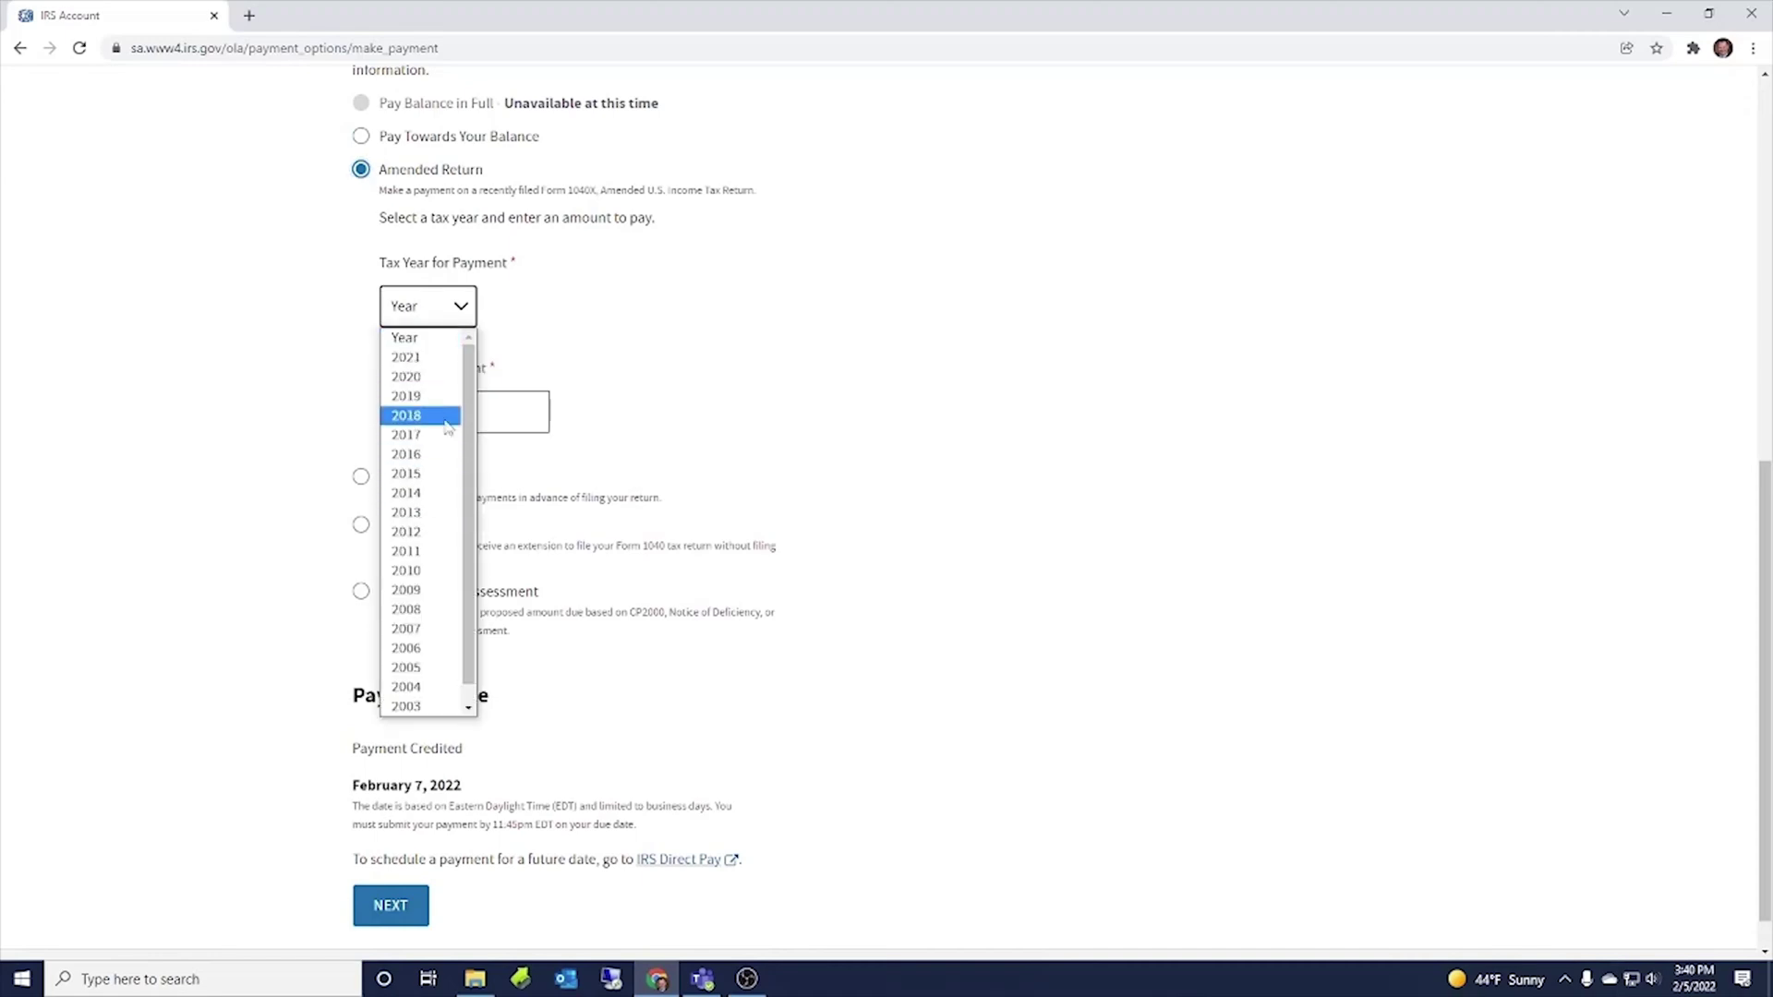
click(491, 413)
scroll(772, 427, down, 1)
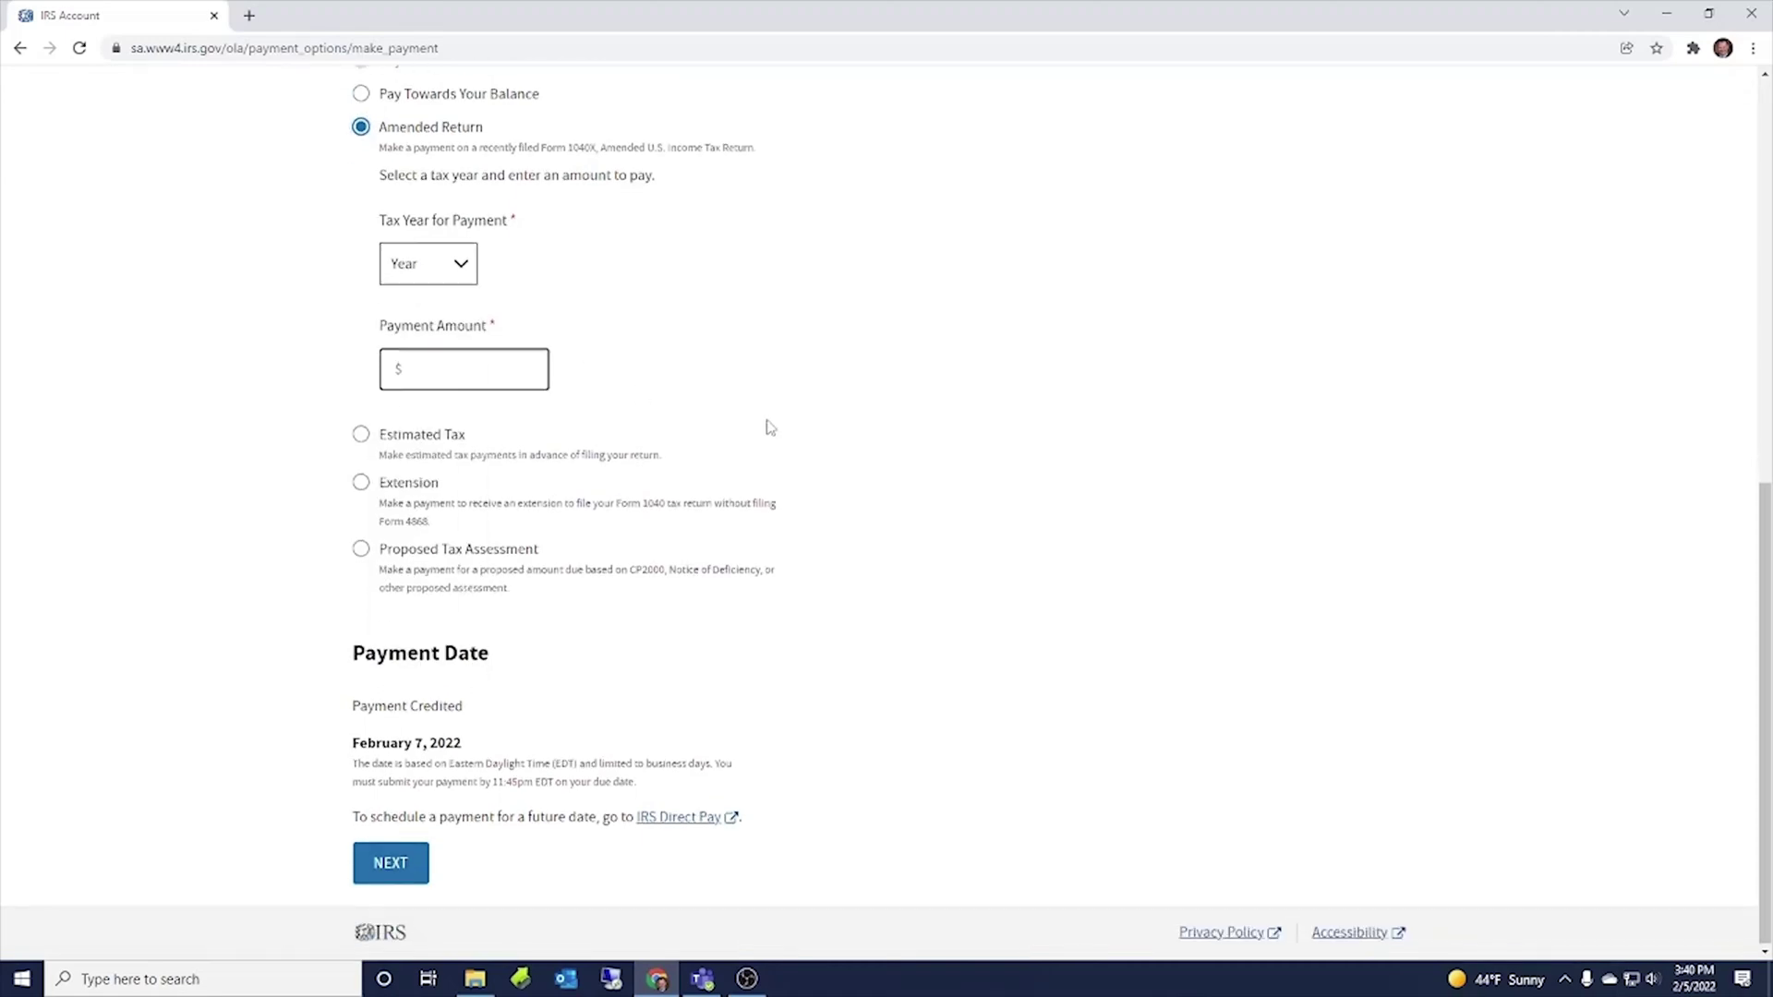
click(362, 435)
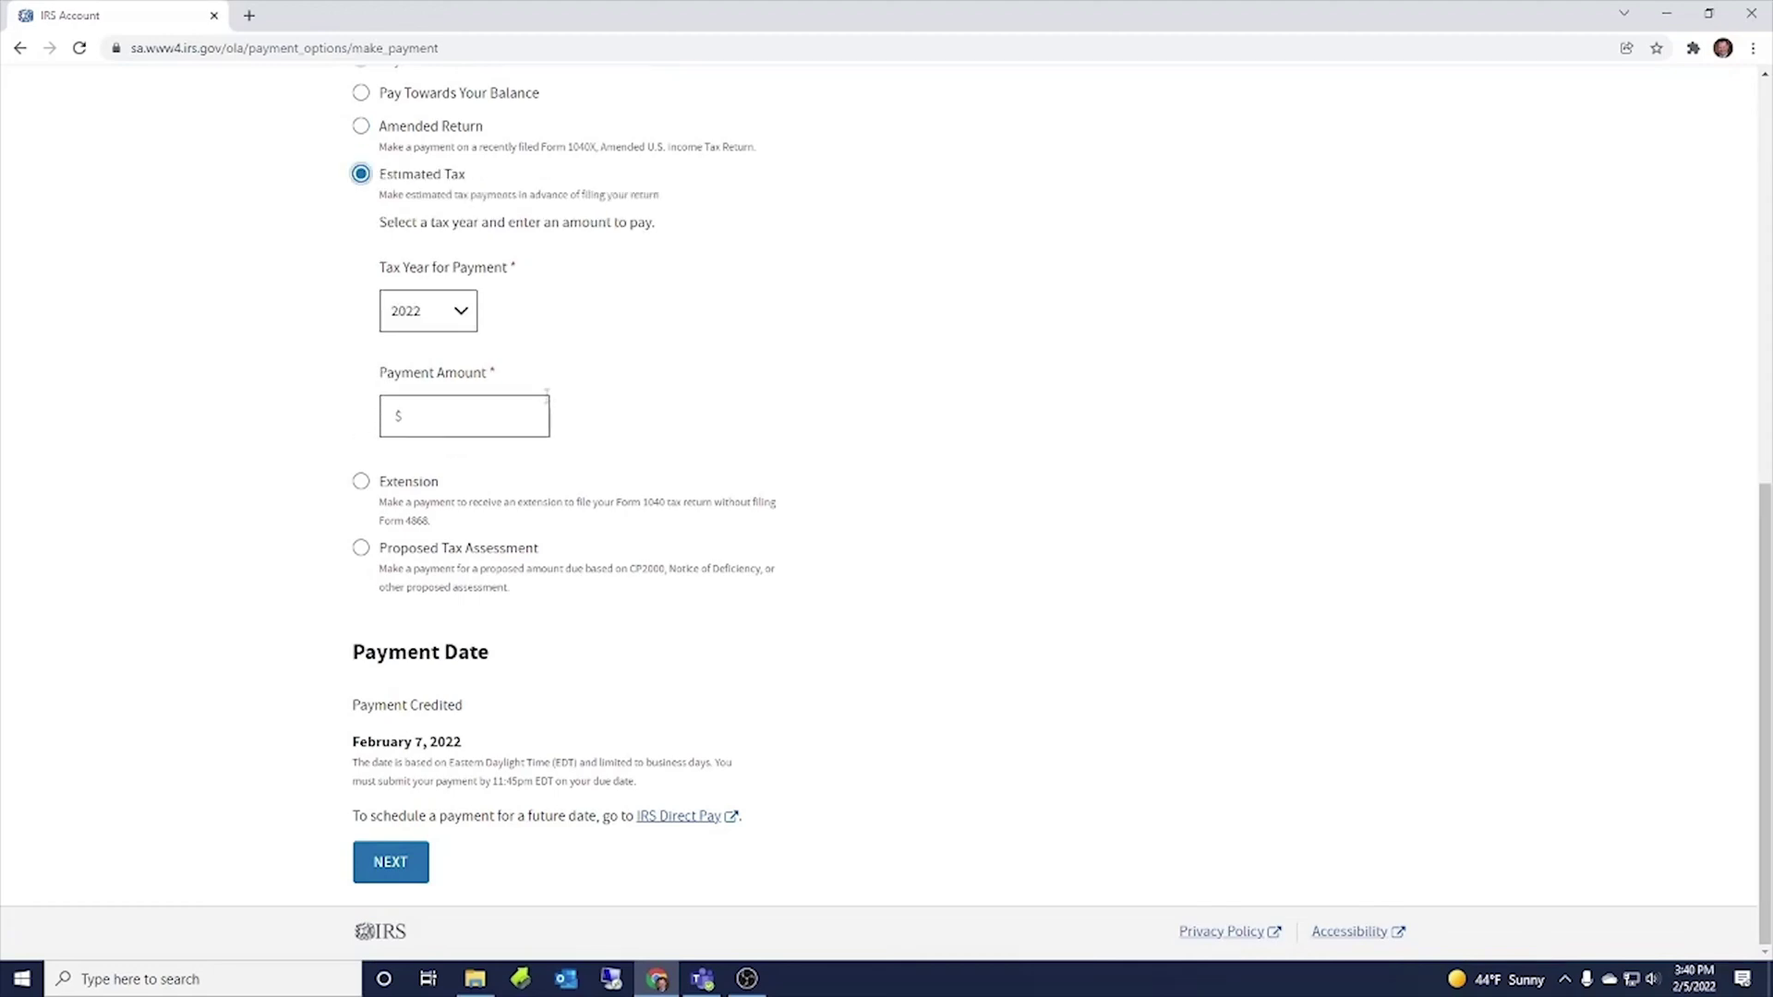
click(449, 314)
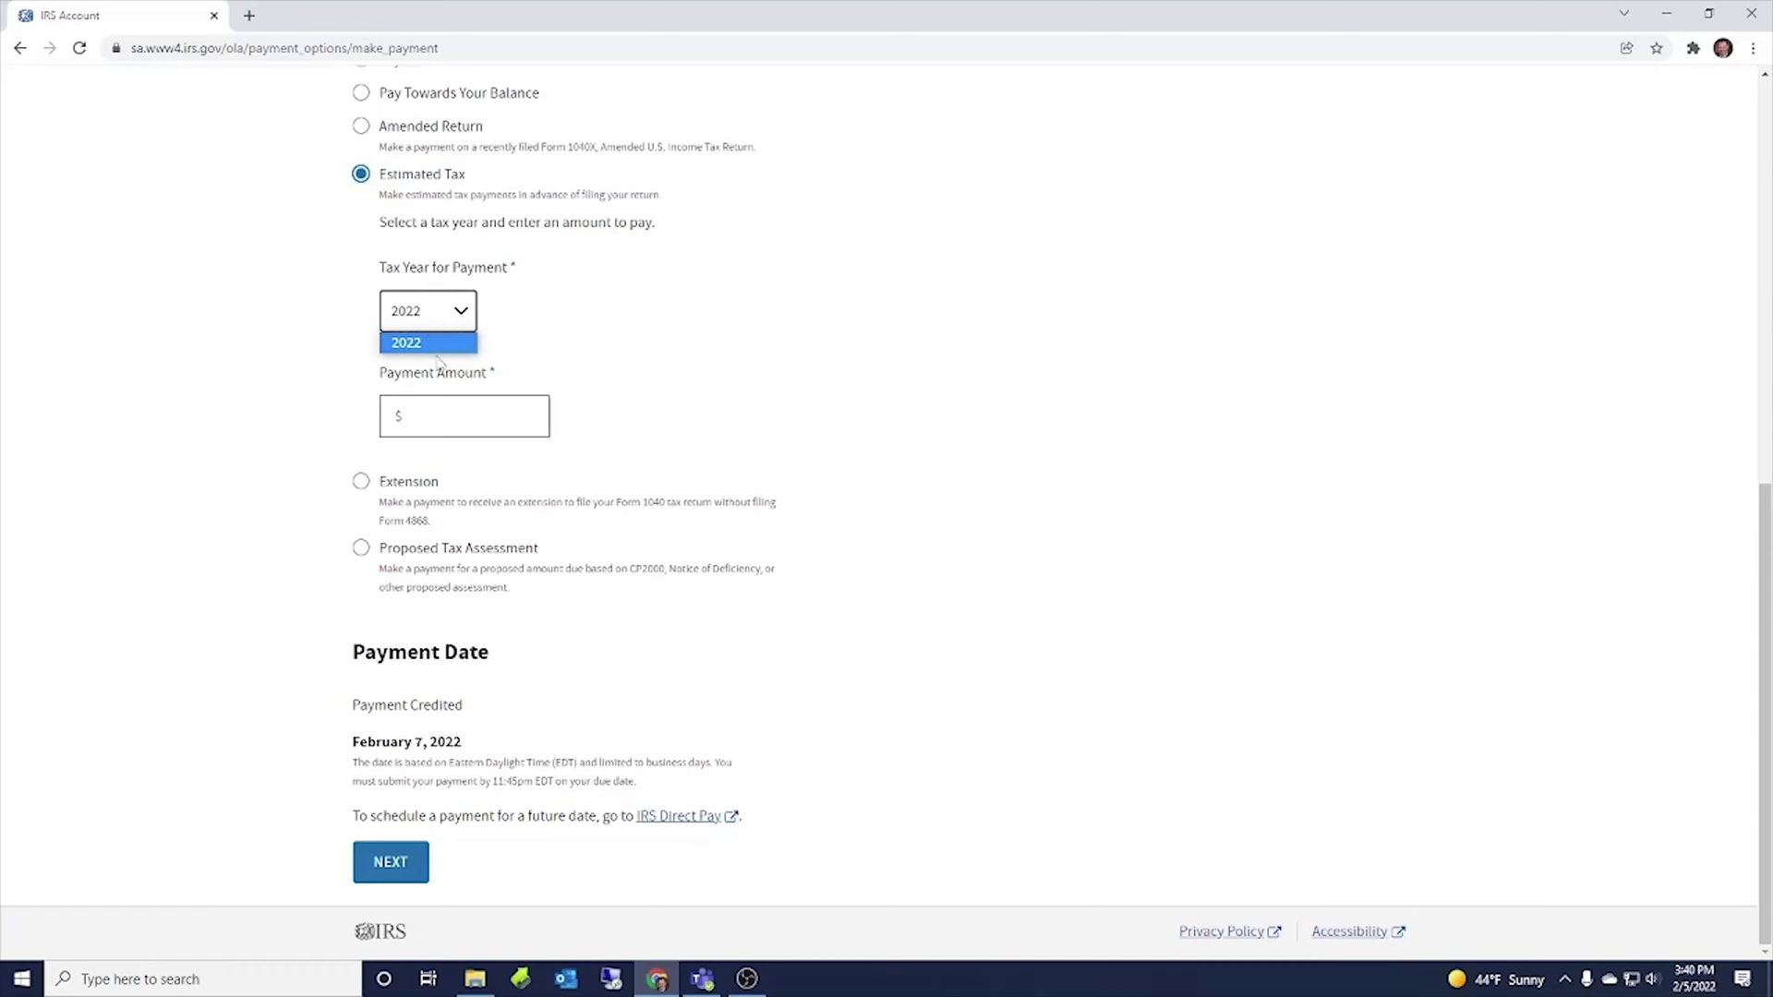
click(440, 343)
click(443, 417)
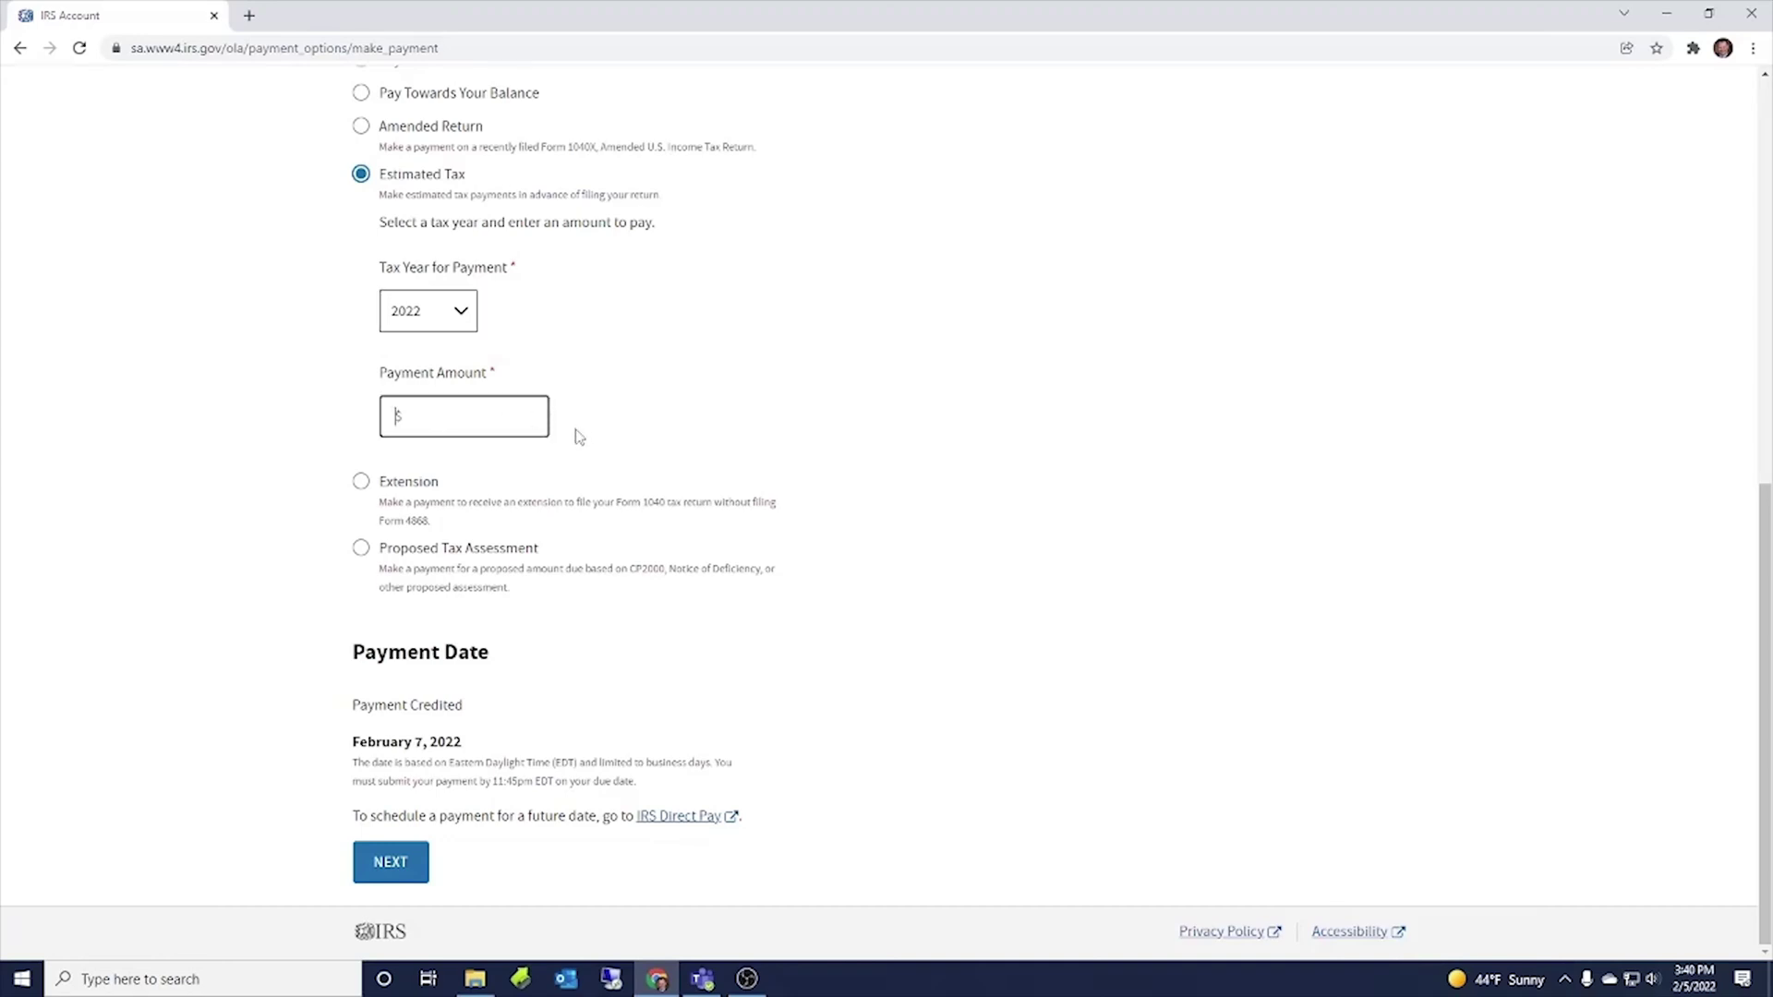
click(464, 313)
click(462, 316)
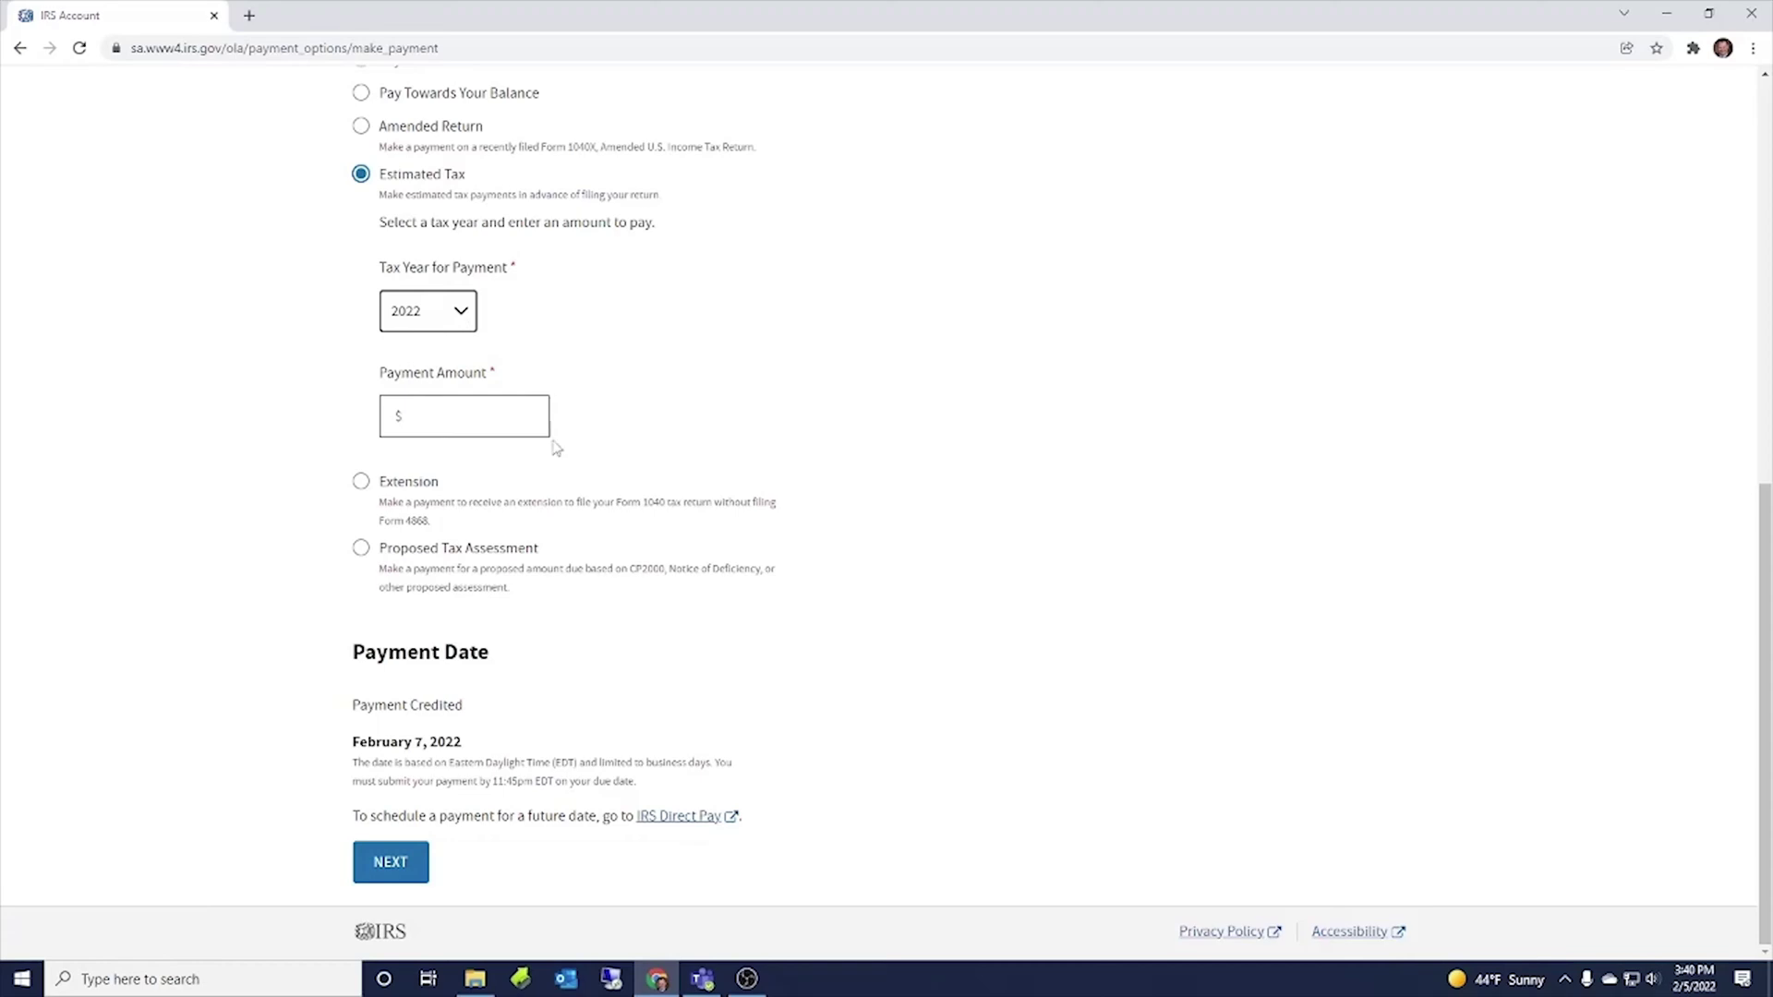
click(416, 491)
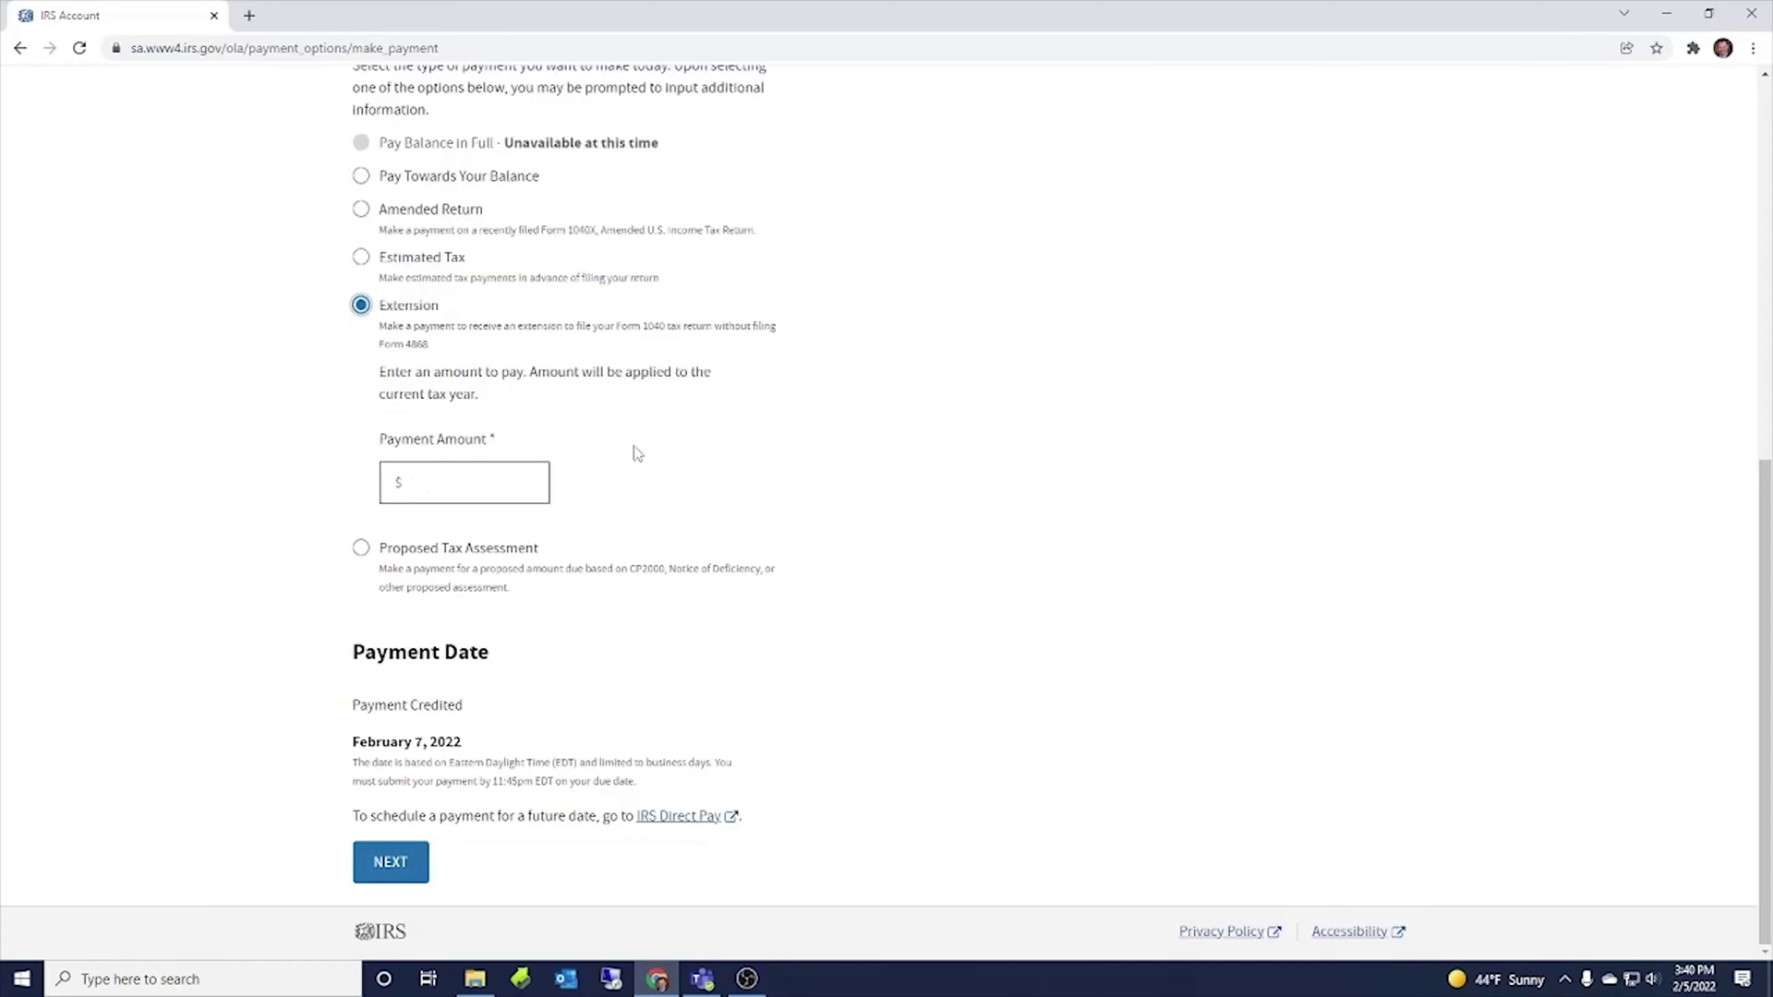
- Try Proposed Tax Assessment, picking 2019 then resetting the tax year to none
click(462, 486)
click(415, 555)
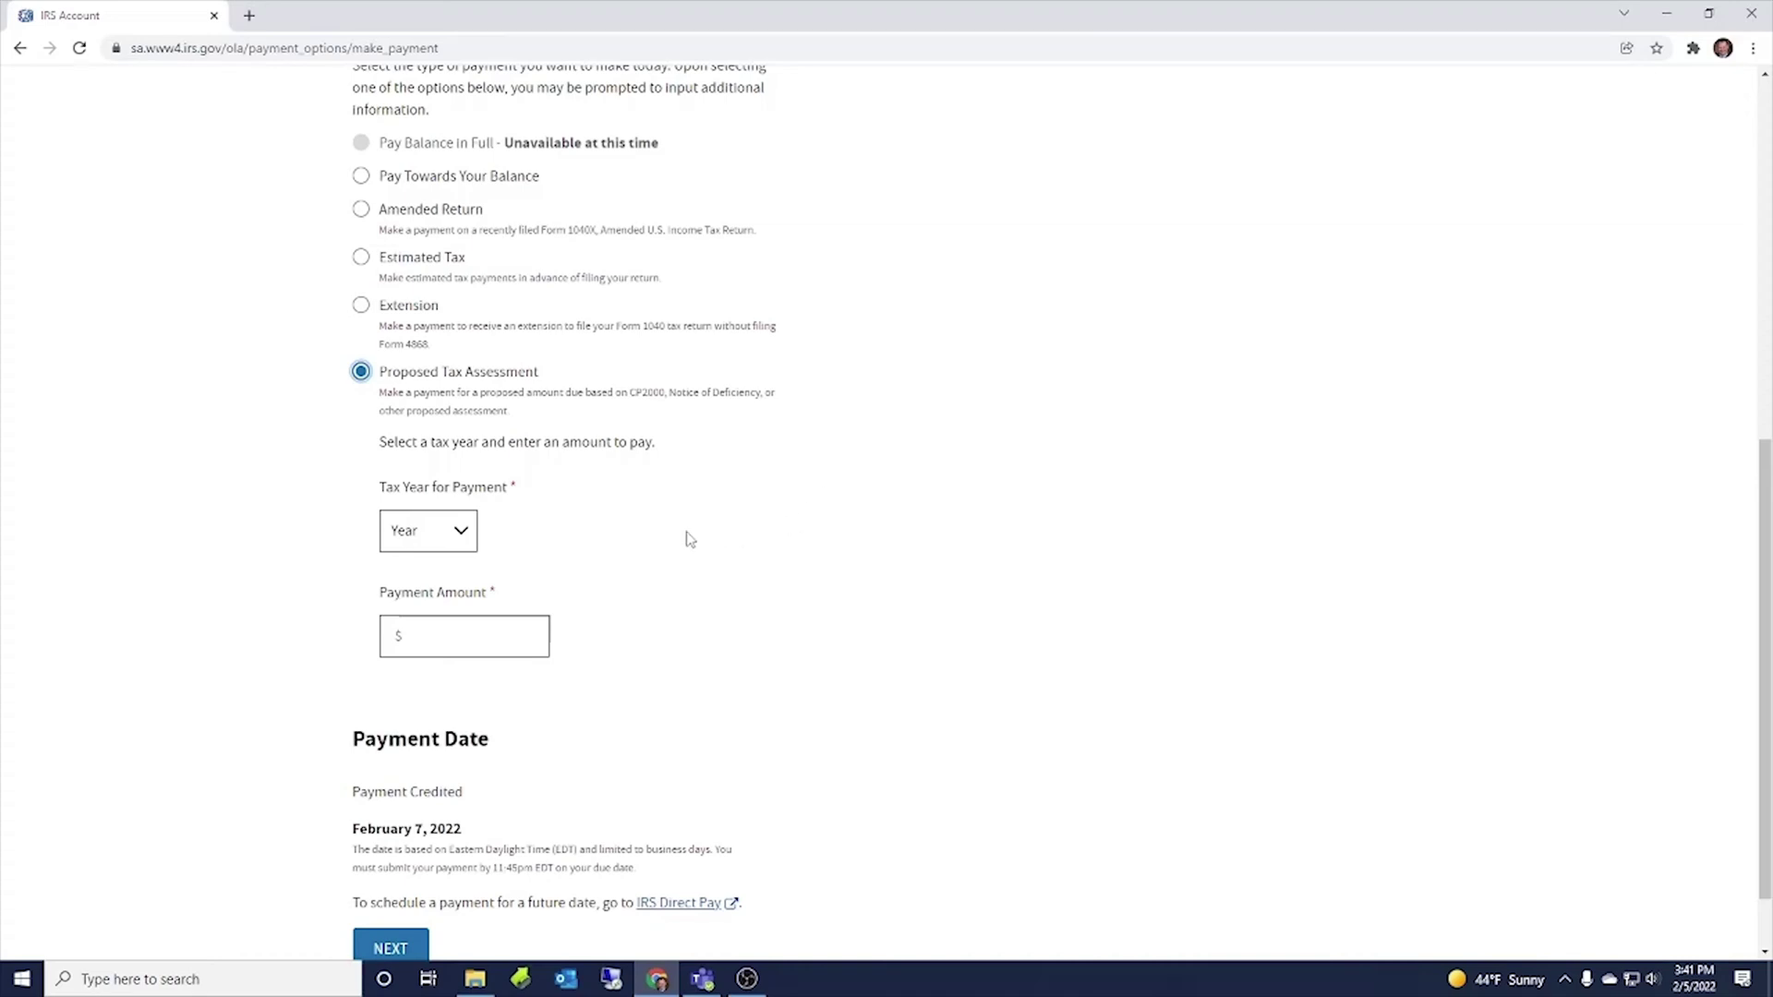
click(425, 535)
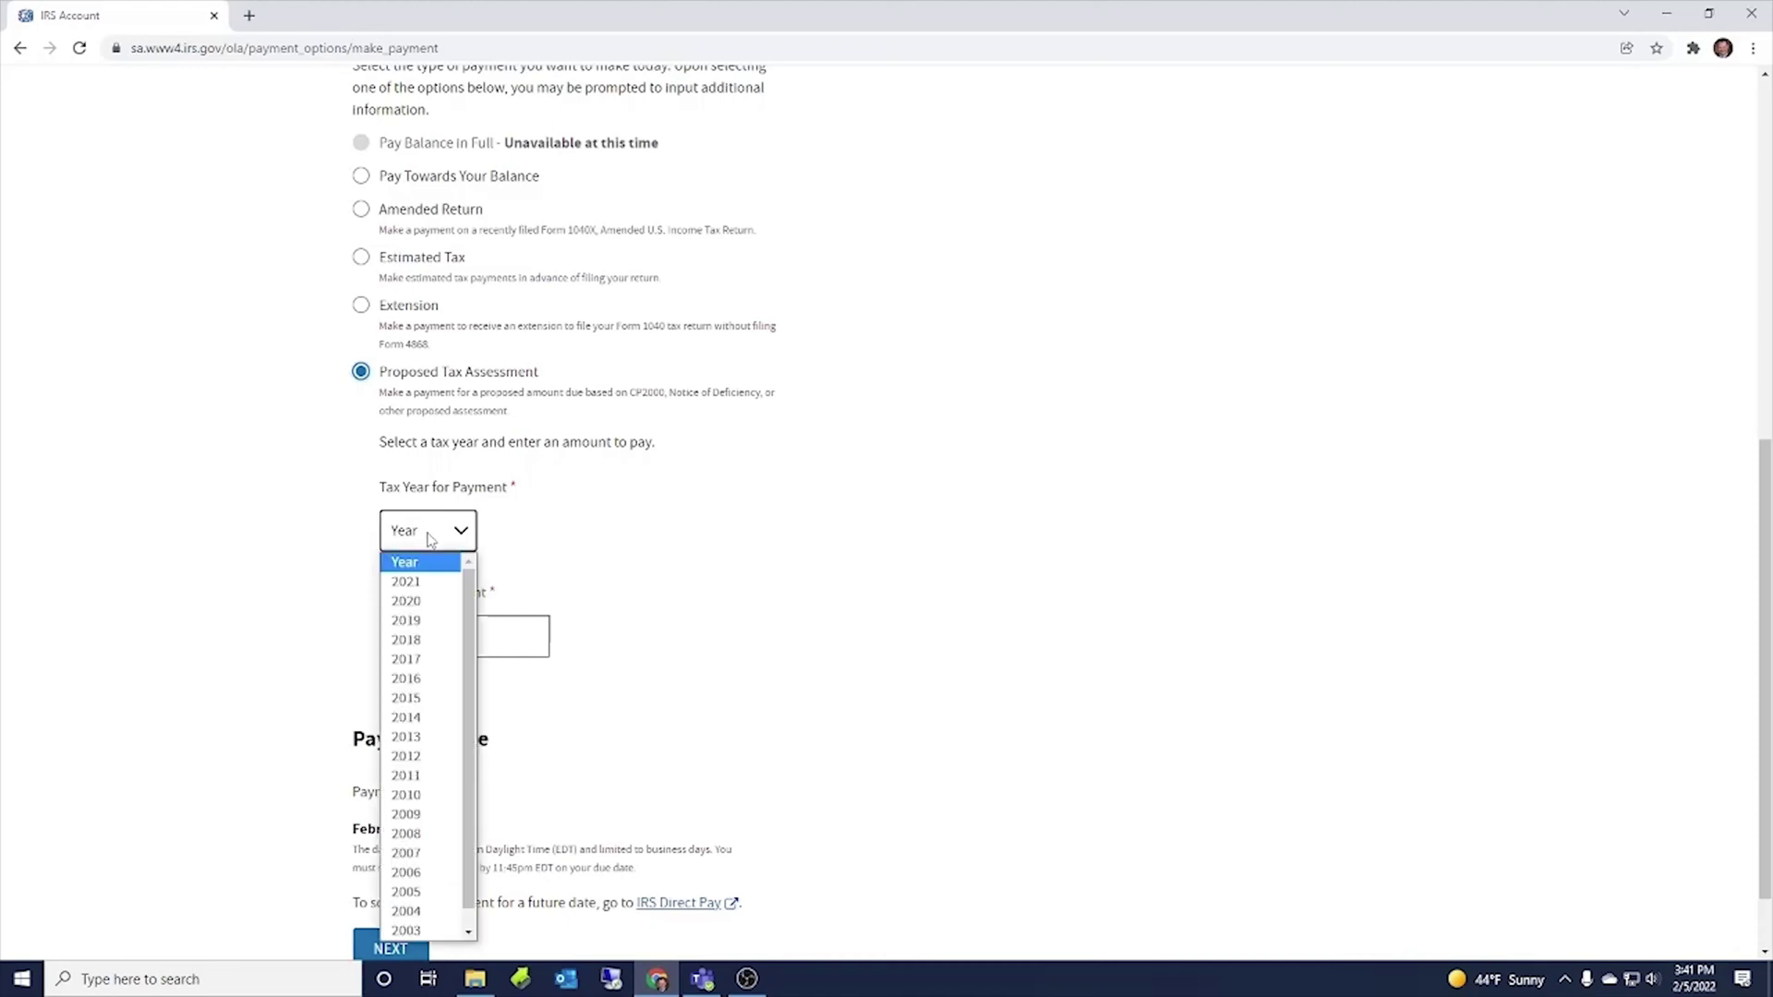
click(422, 630)
click(439, 541)
click(434, 563)
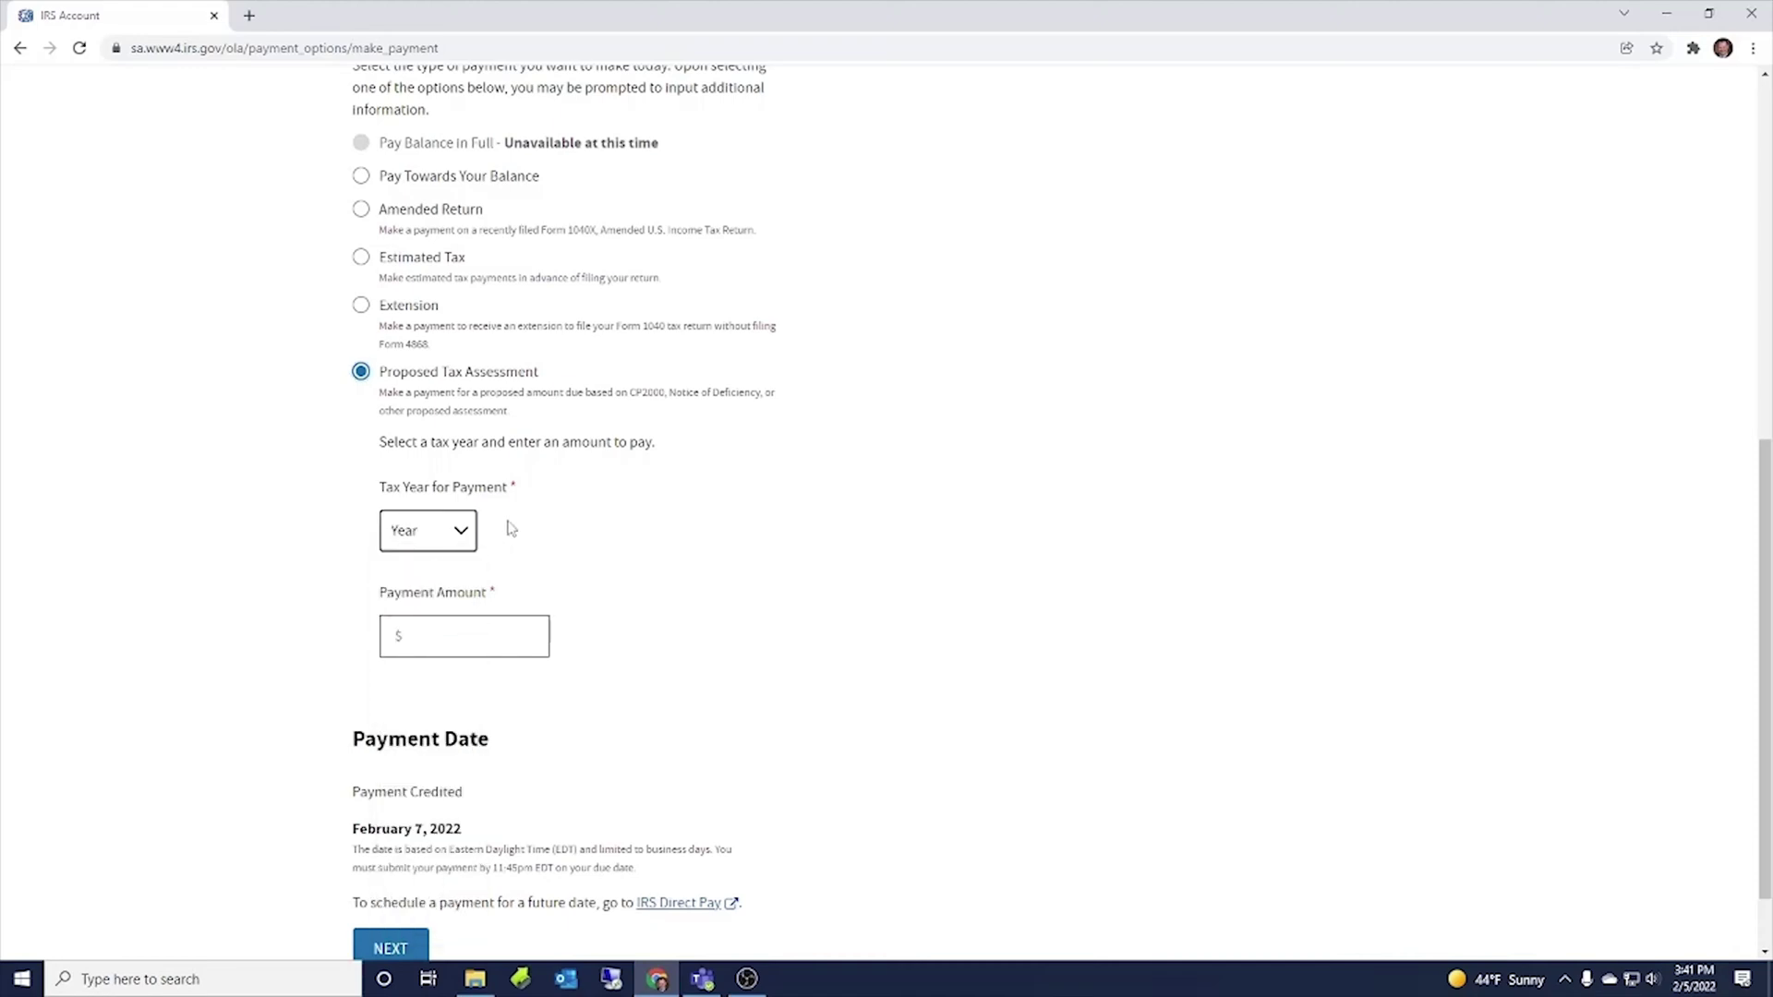
click(457, 647)
scroll(712, 609, down, 2)
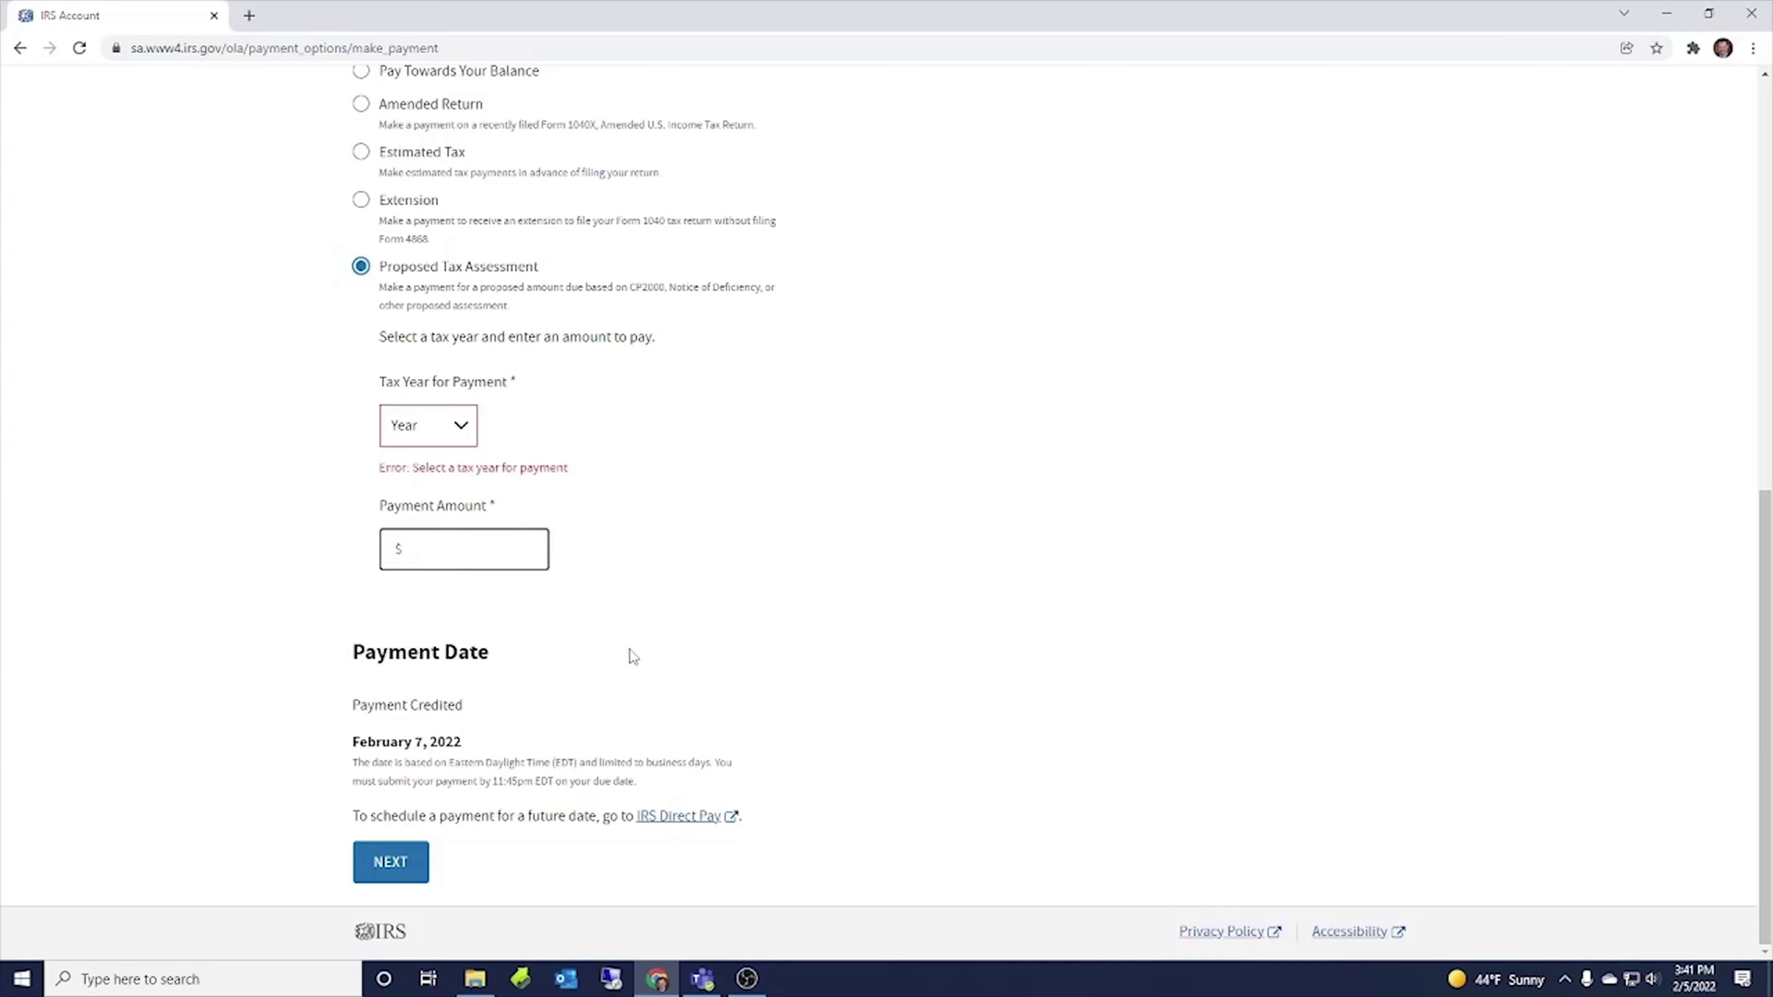
scroll(631, 656, up, 4)
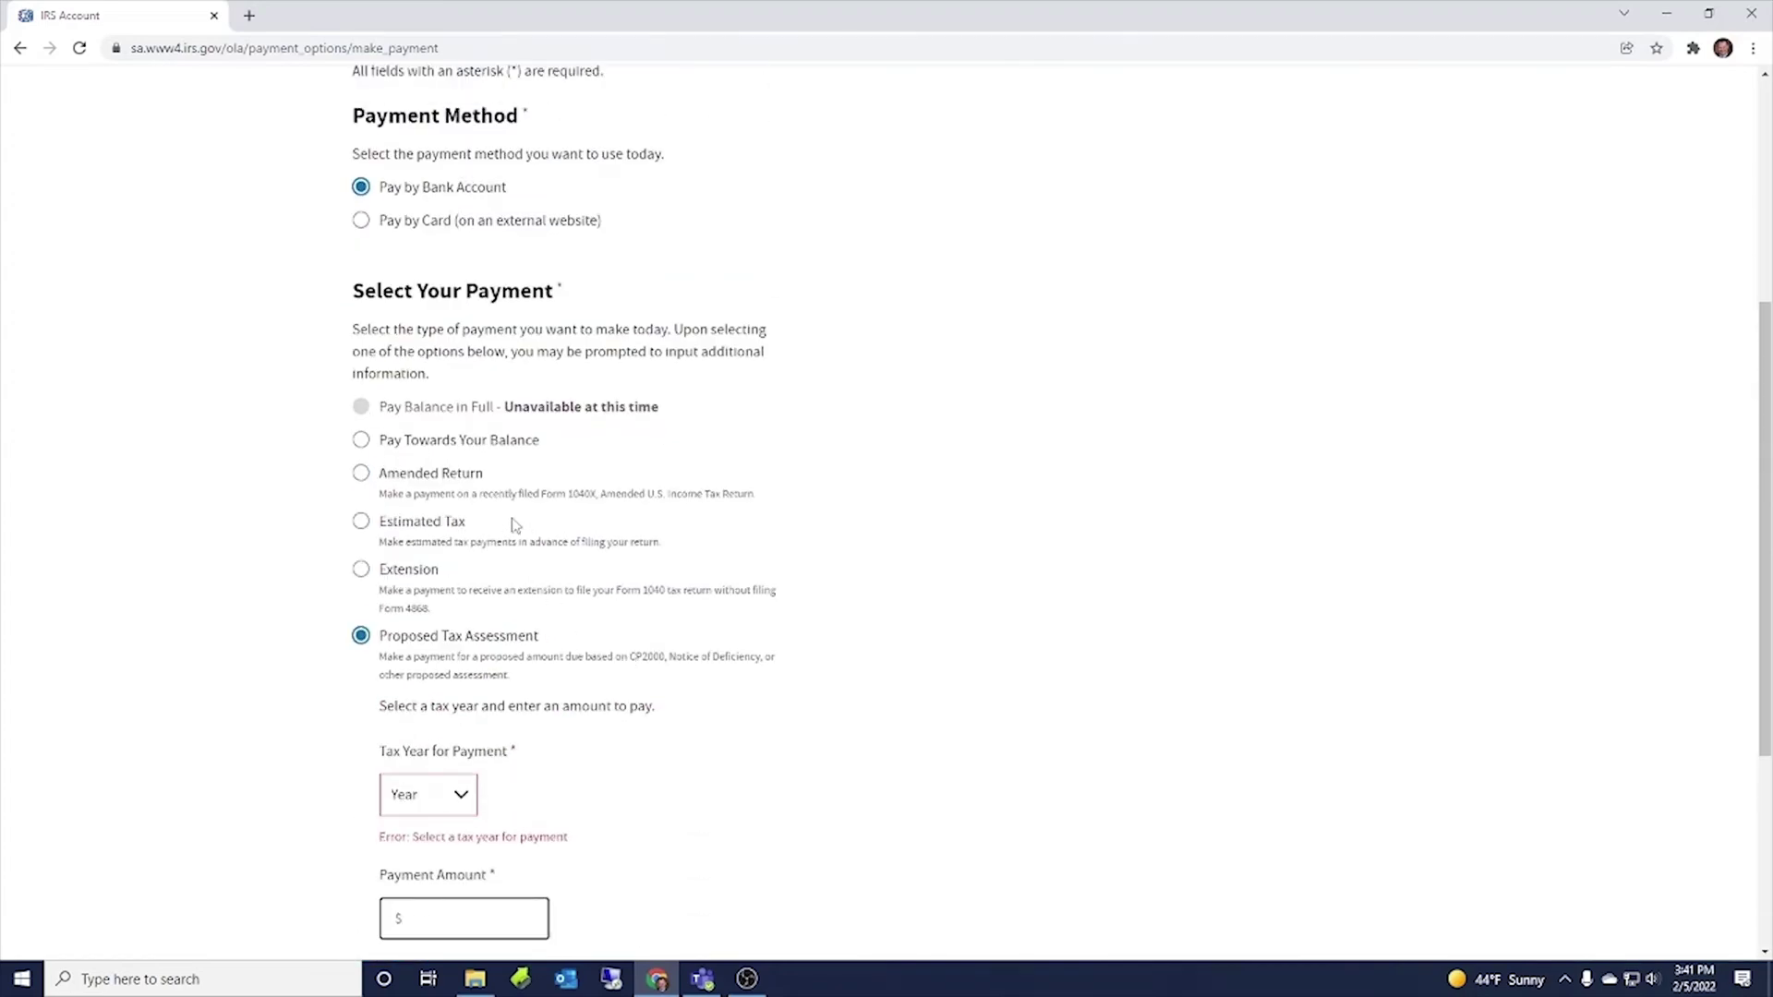
- Switch back to Pay Towards Your Balance, enter 10,000, and continue to Payment Details
click(448, 443)
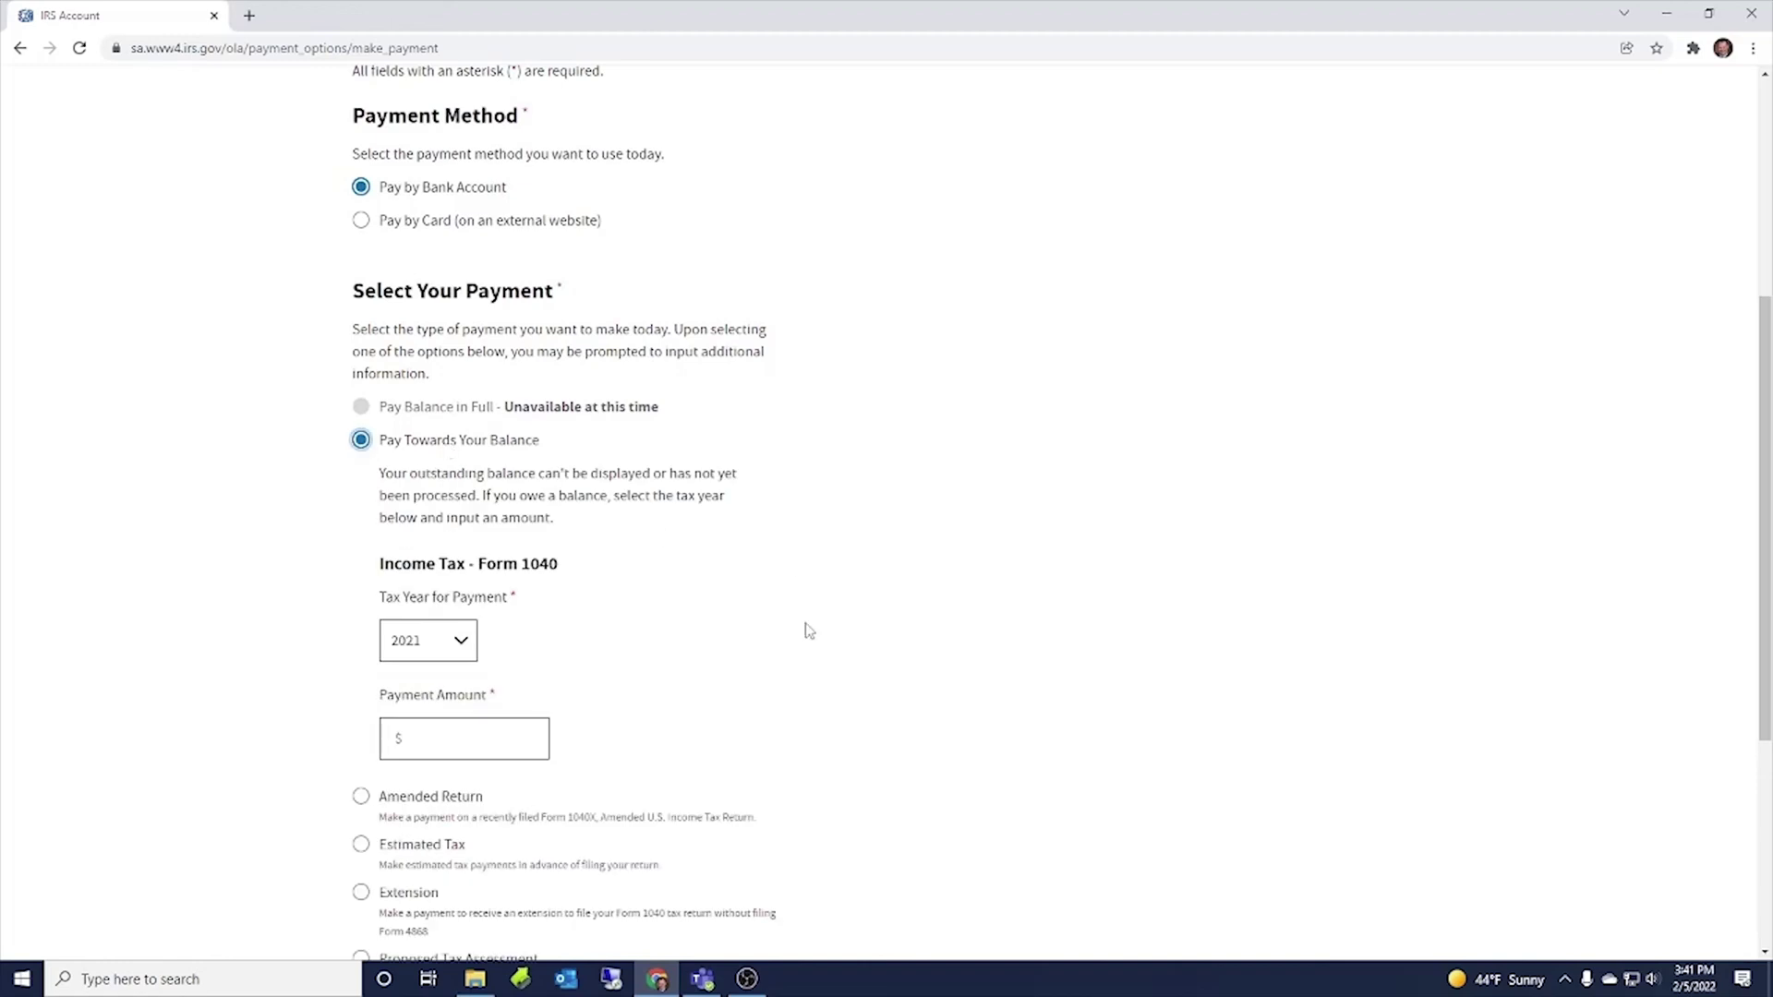
scroll(771, 614, down, 2)
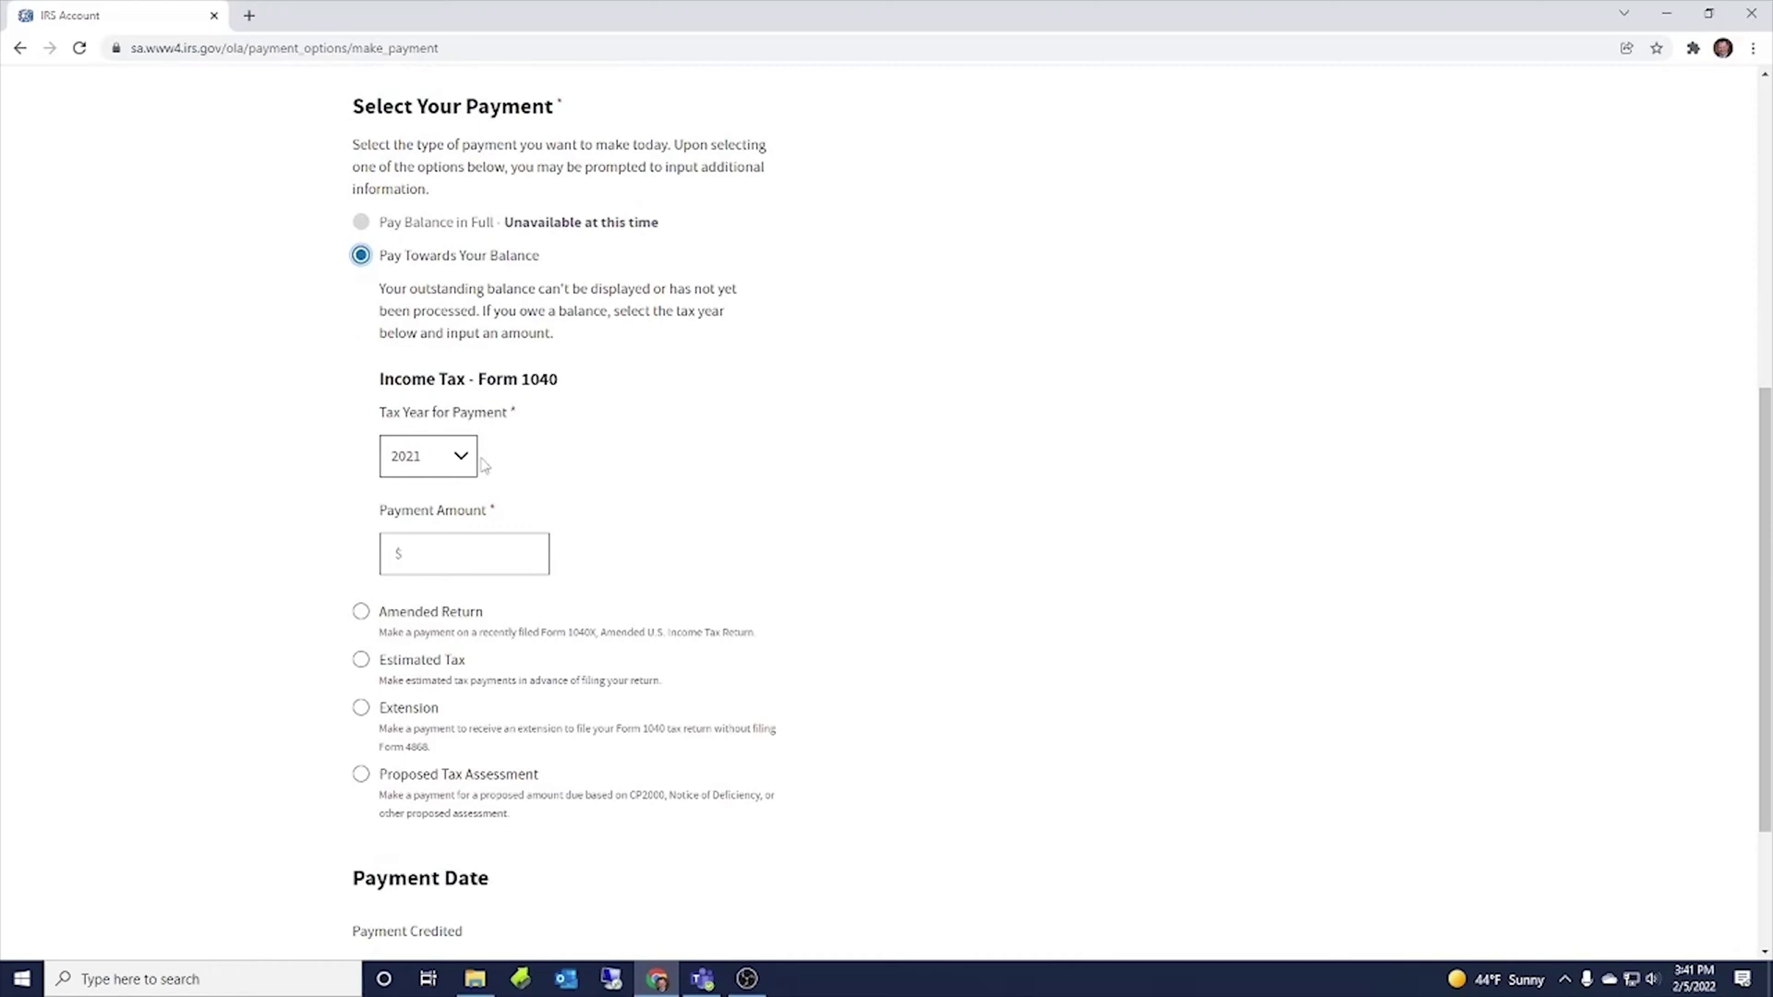
click(464, 545)
text(10,000)
key(Tab)
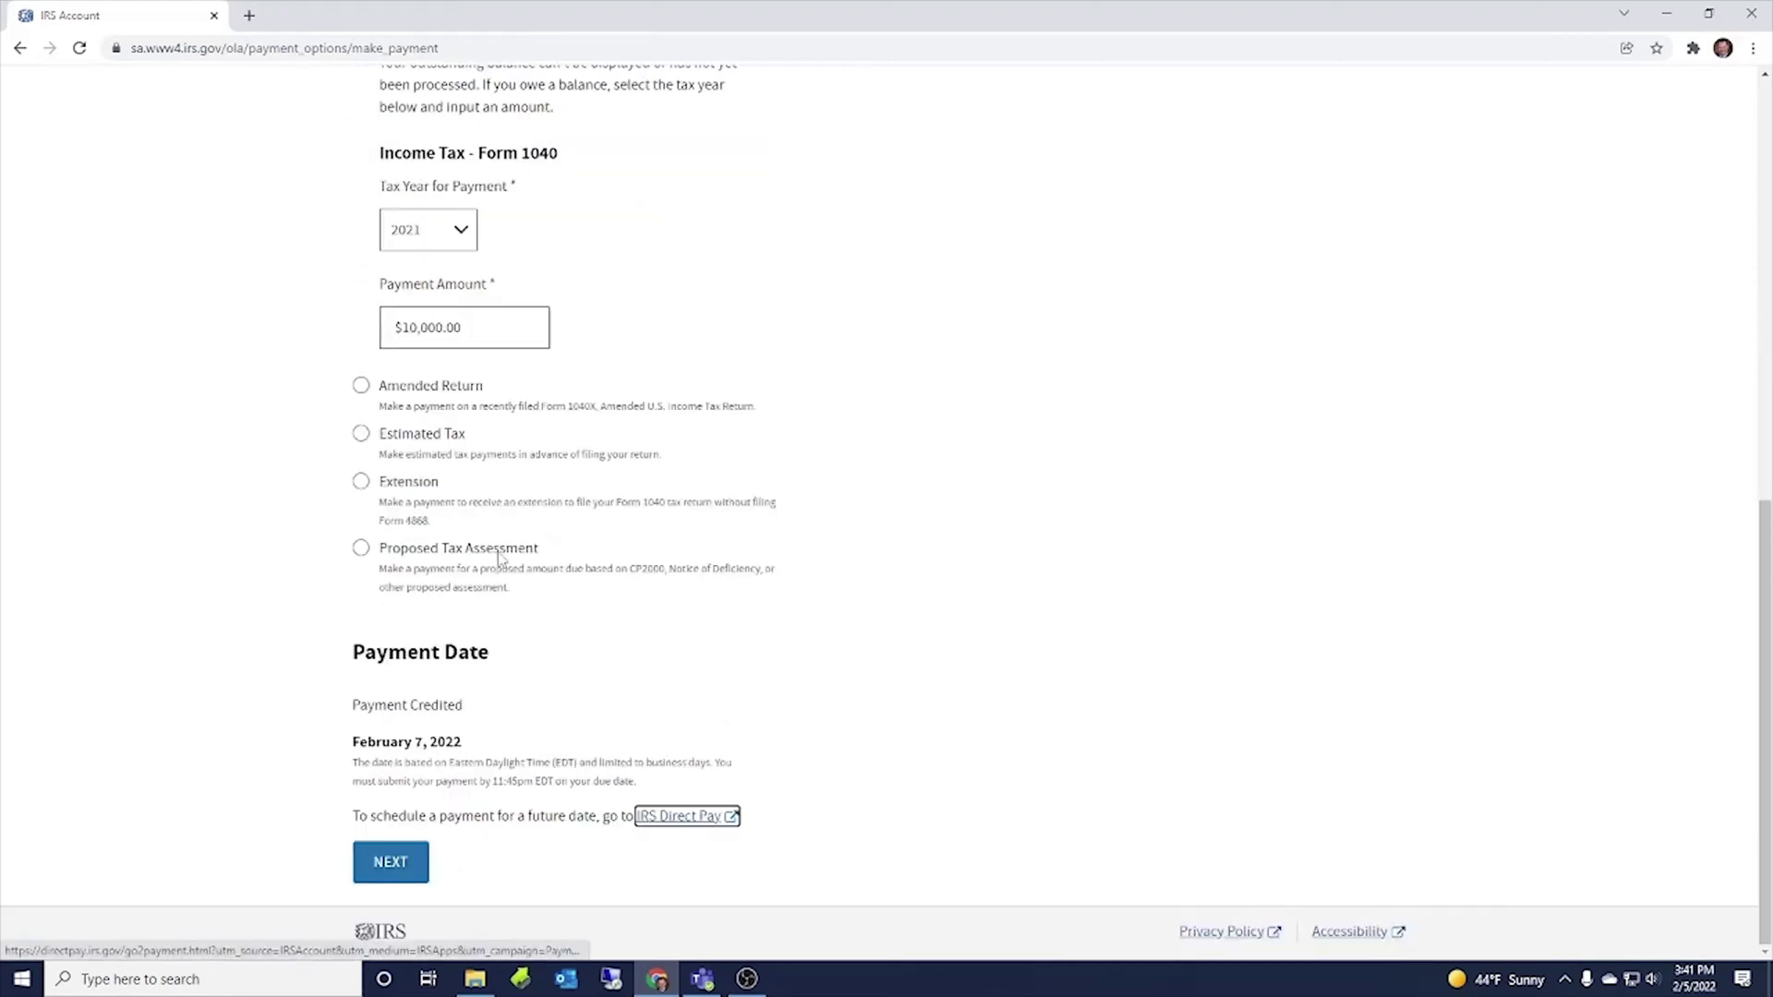
click(391, 861)
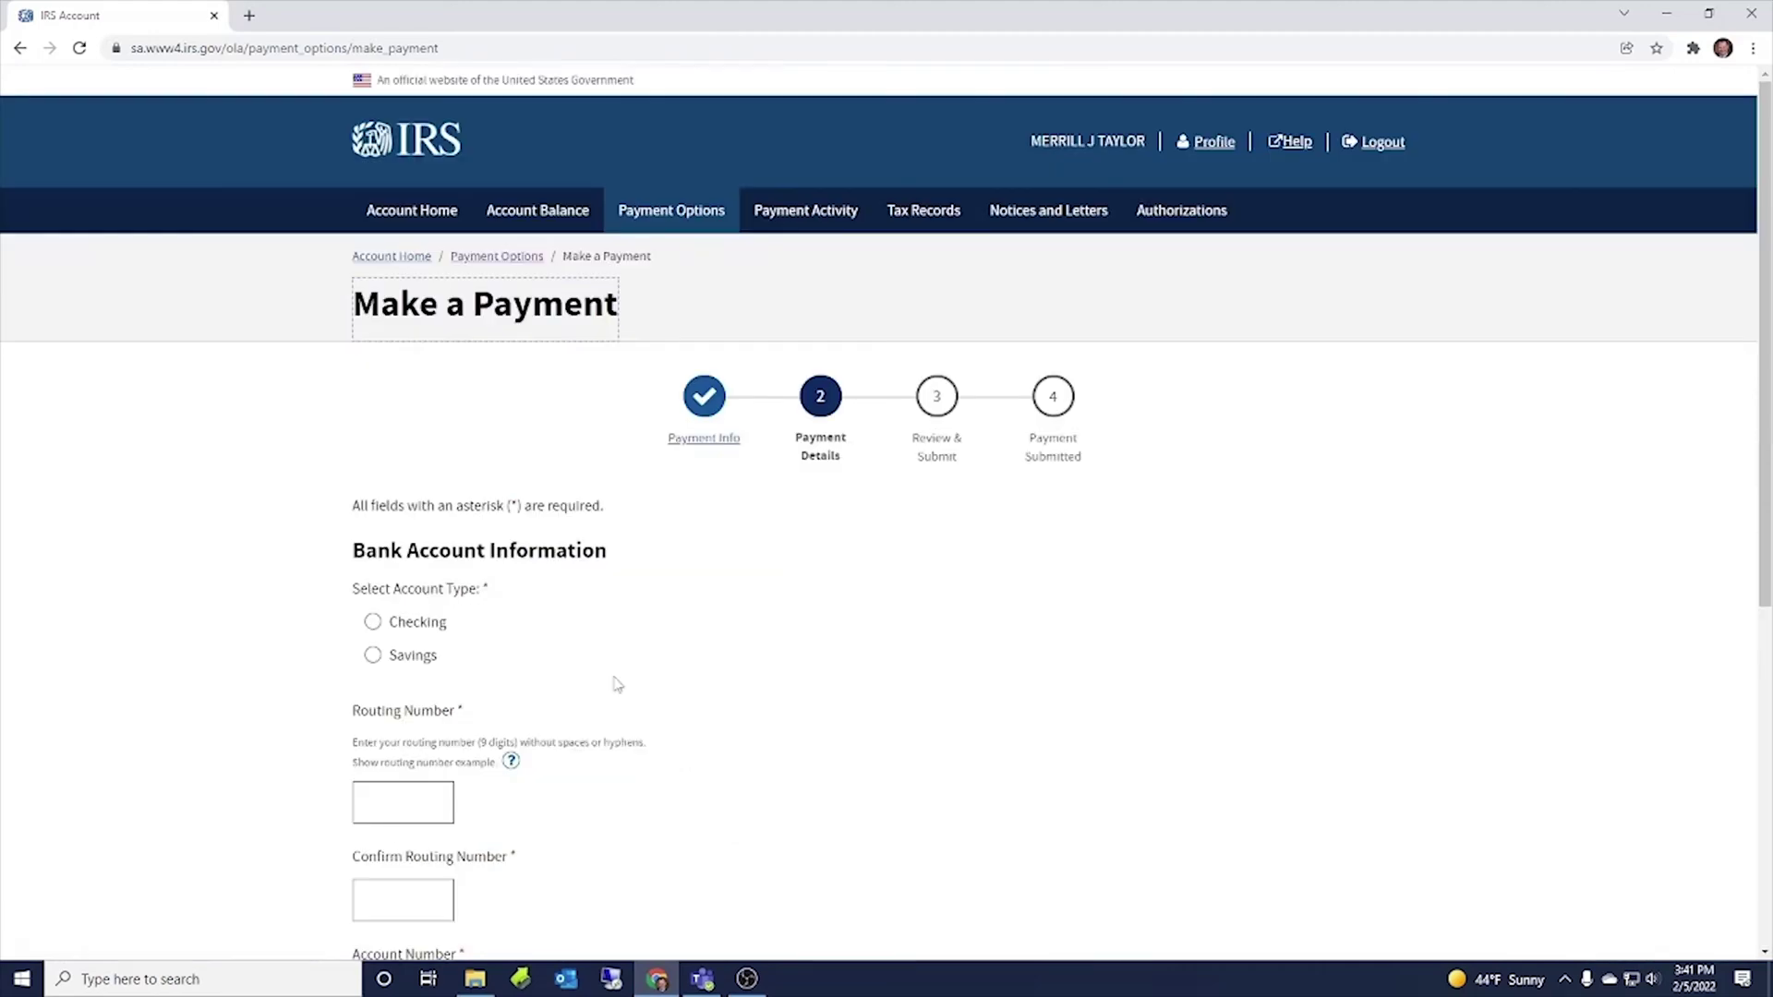
- Select Checking as the account type and note the 9-digit routing number requirement
scroll(617, 683, down, 2)
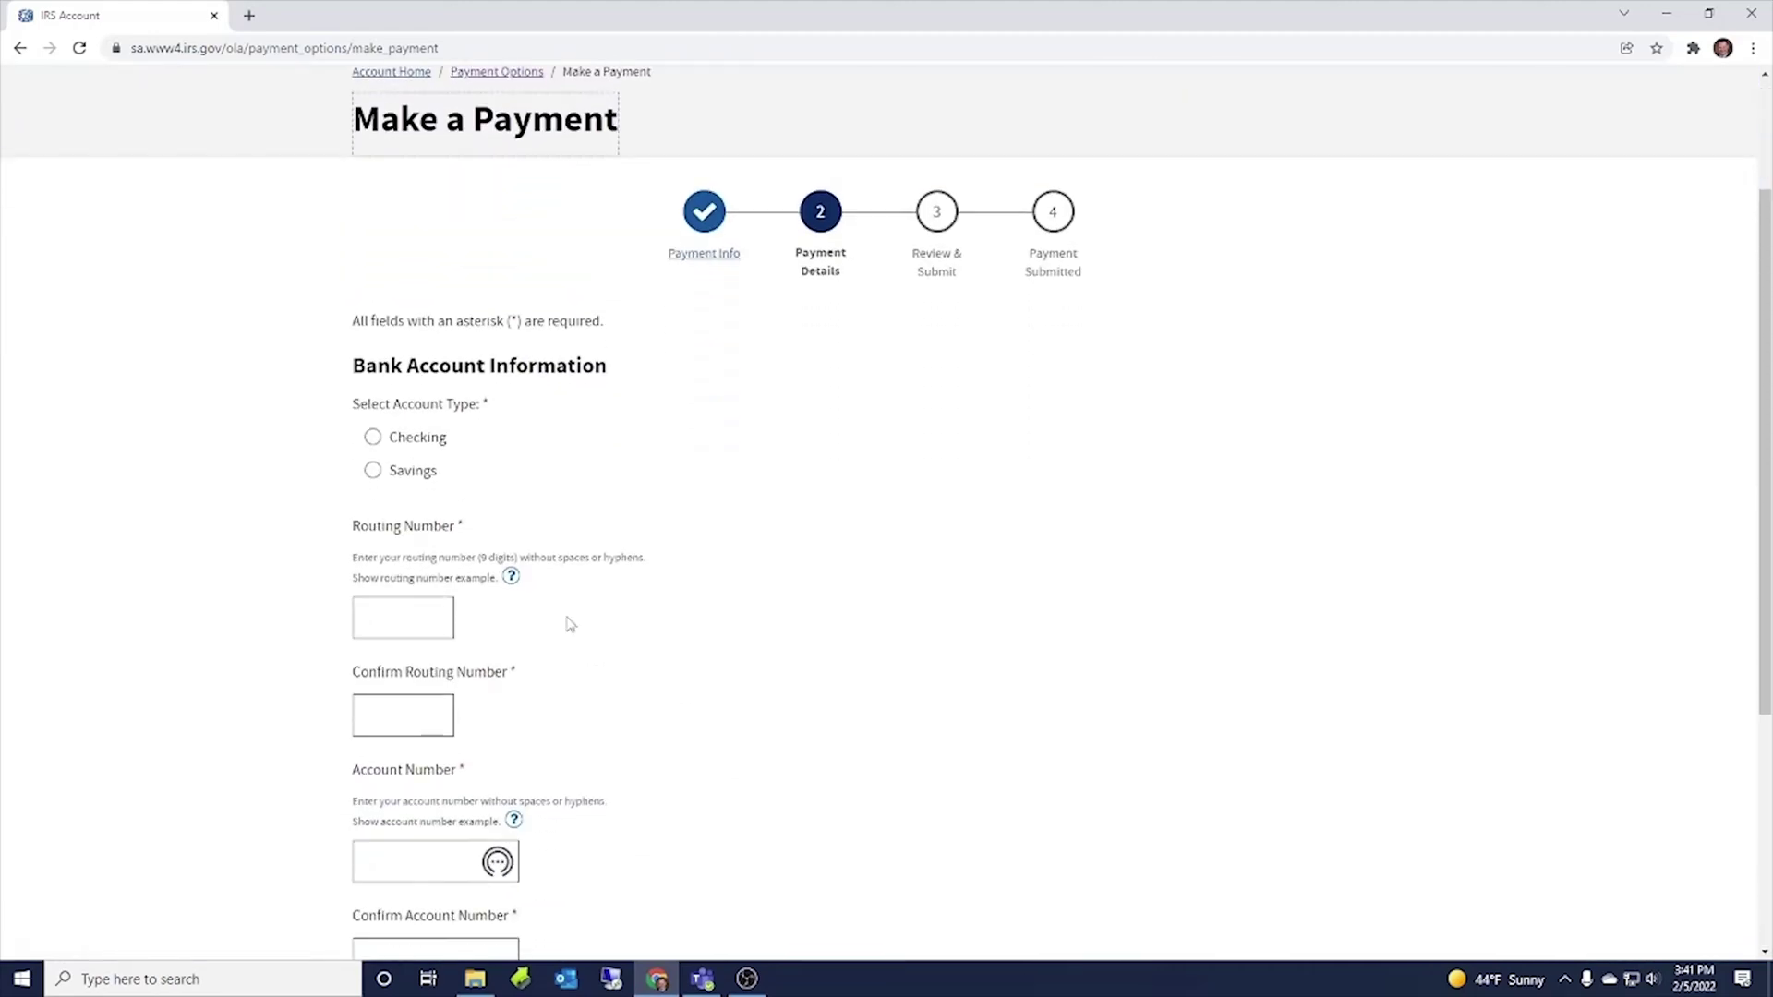
click(373, 440)
click(372, 436)
scroll(538, 617, down, 2)
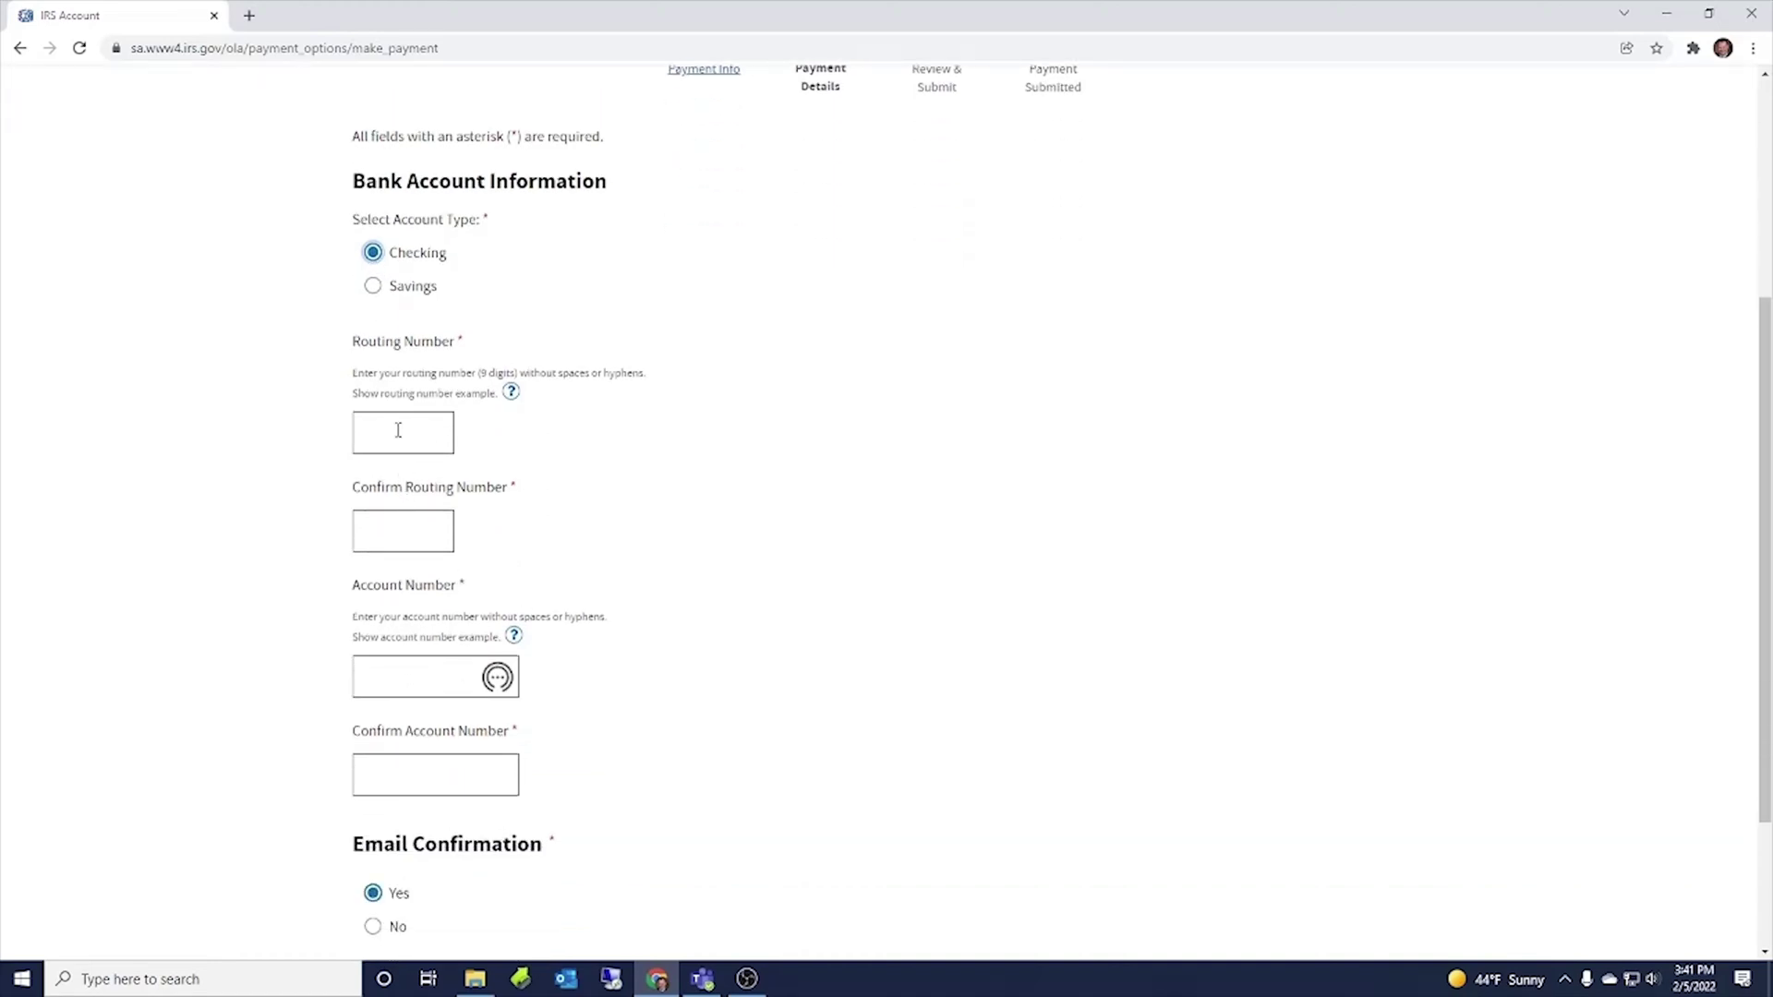
drag(480, 373, 511, 373)
click(551, 543)
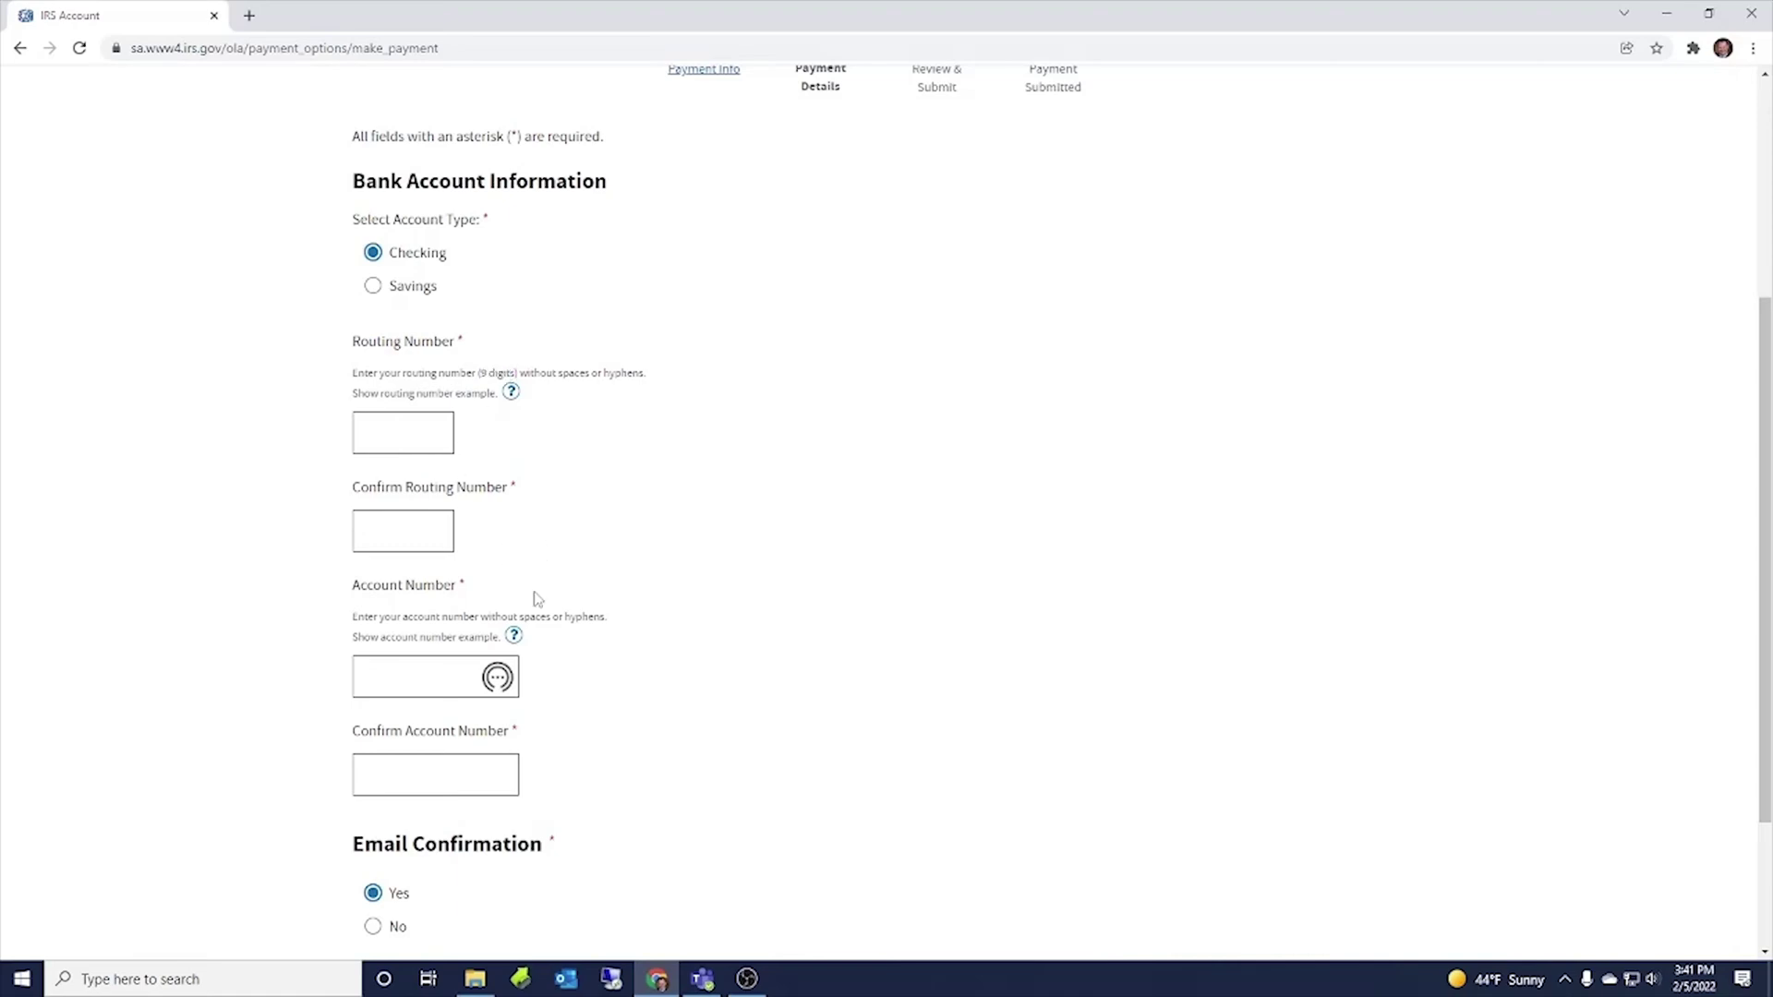
- Review the Account Number and Confirm Account Number fields, then head for Account Home
click(398, 664)
scroll(558, 665, down, 3)
click(388, 565)
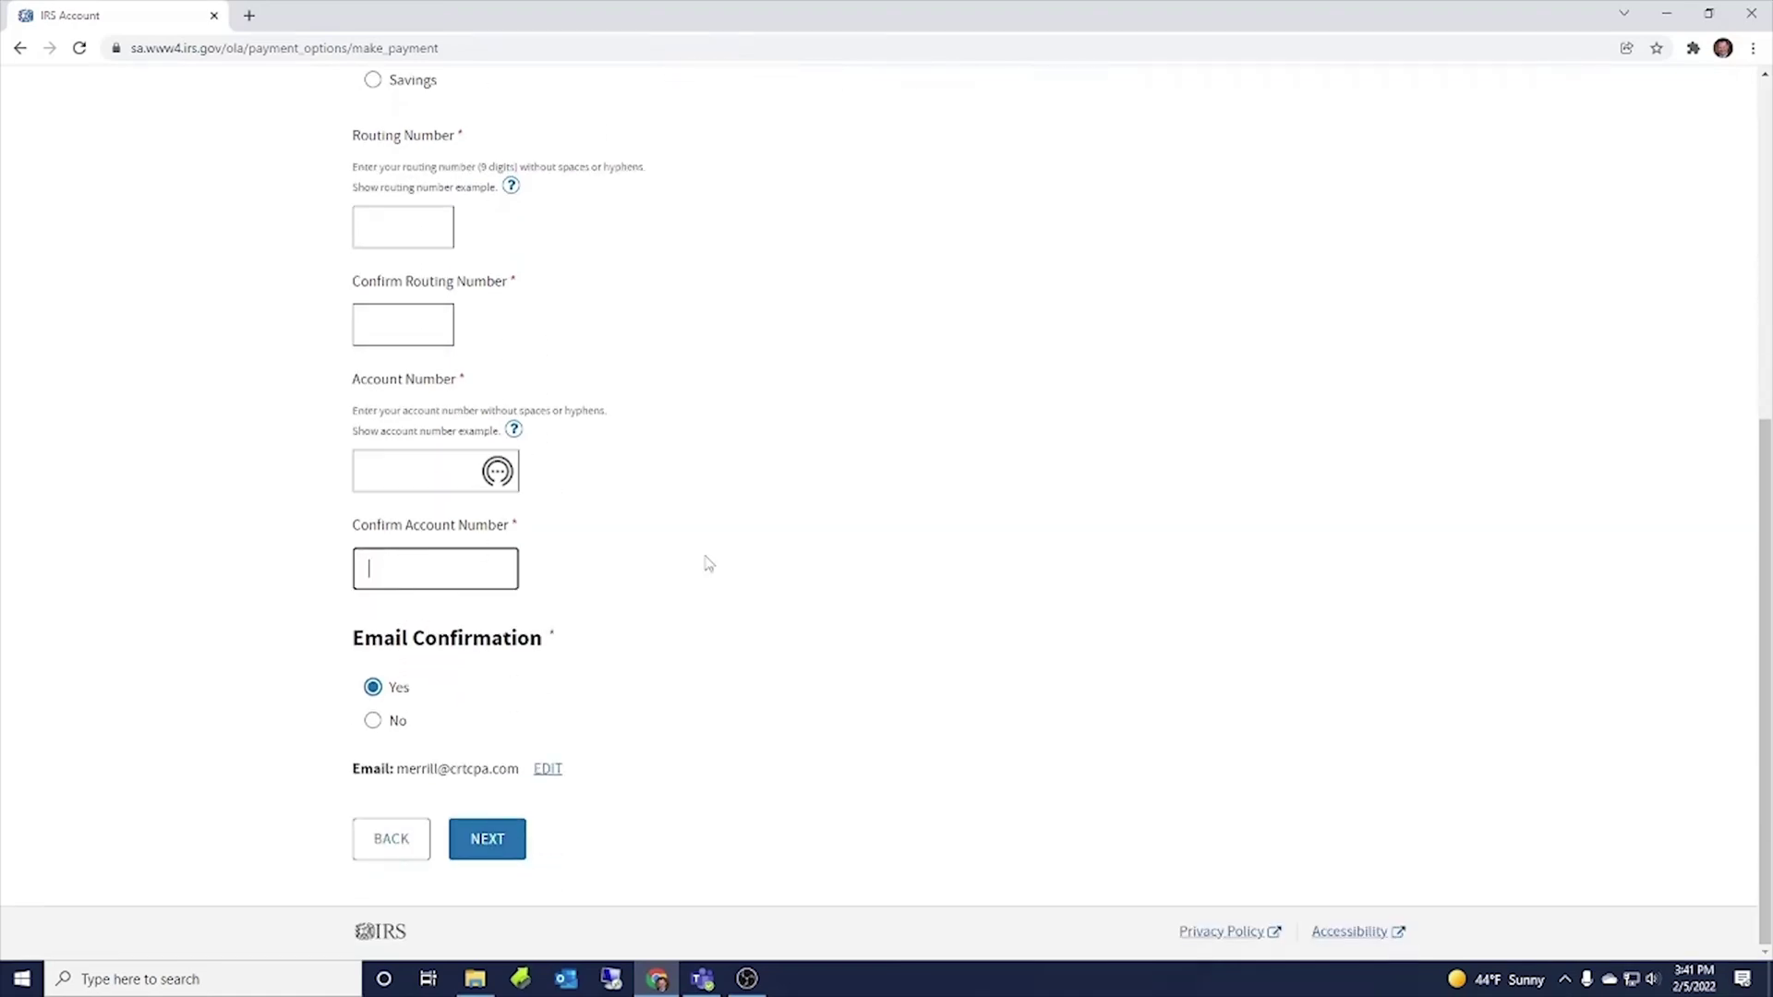
click(599, 655)
scroll(514, 574, up, 4)
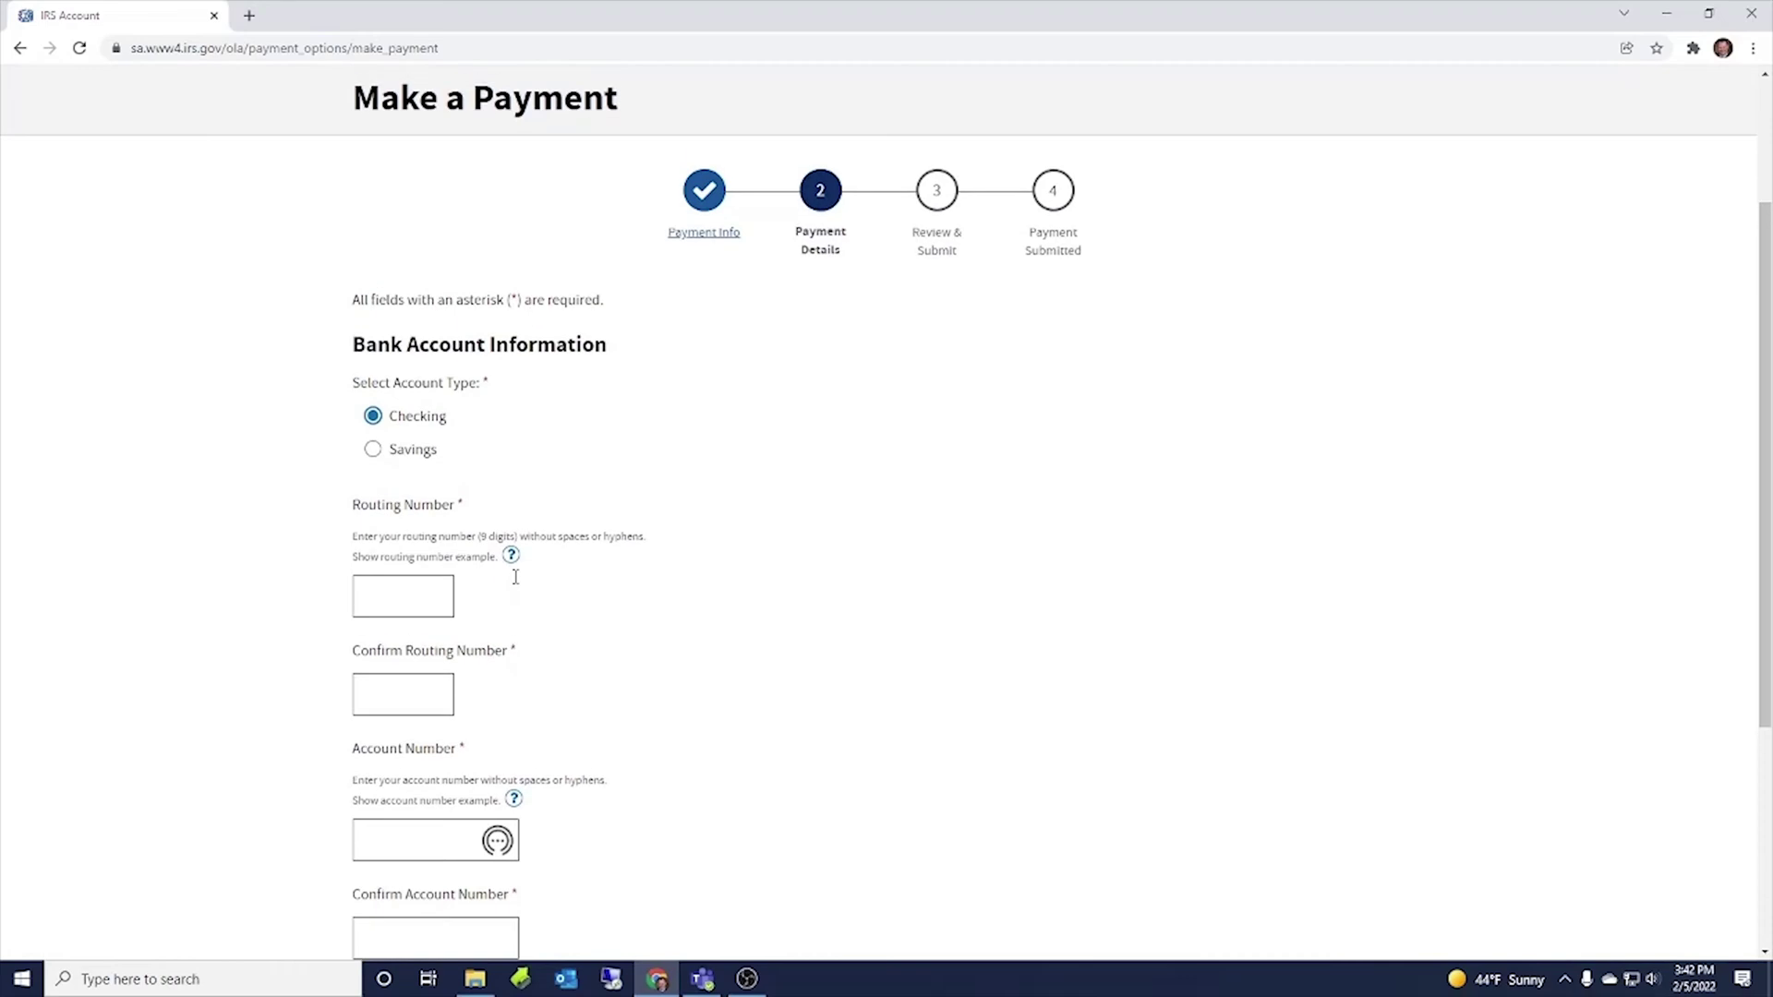
scroll(514, 583, down, 4)
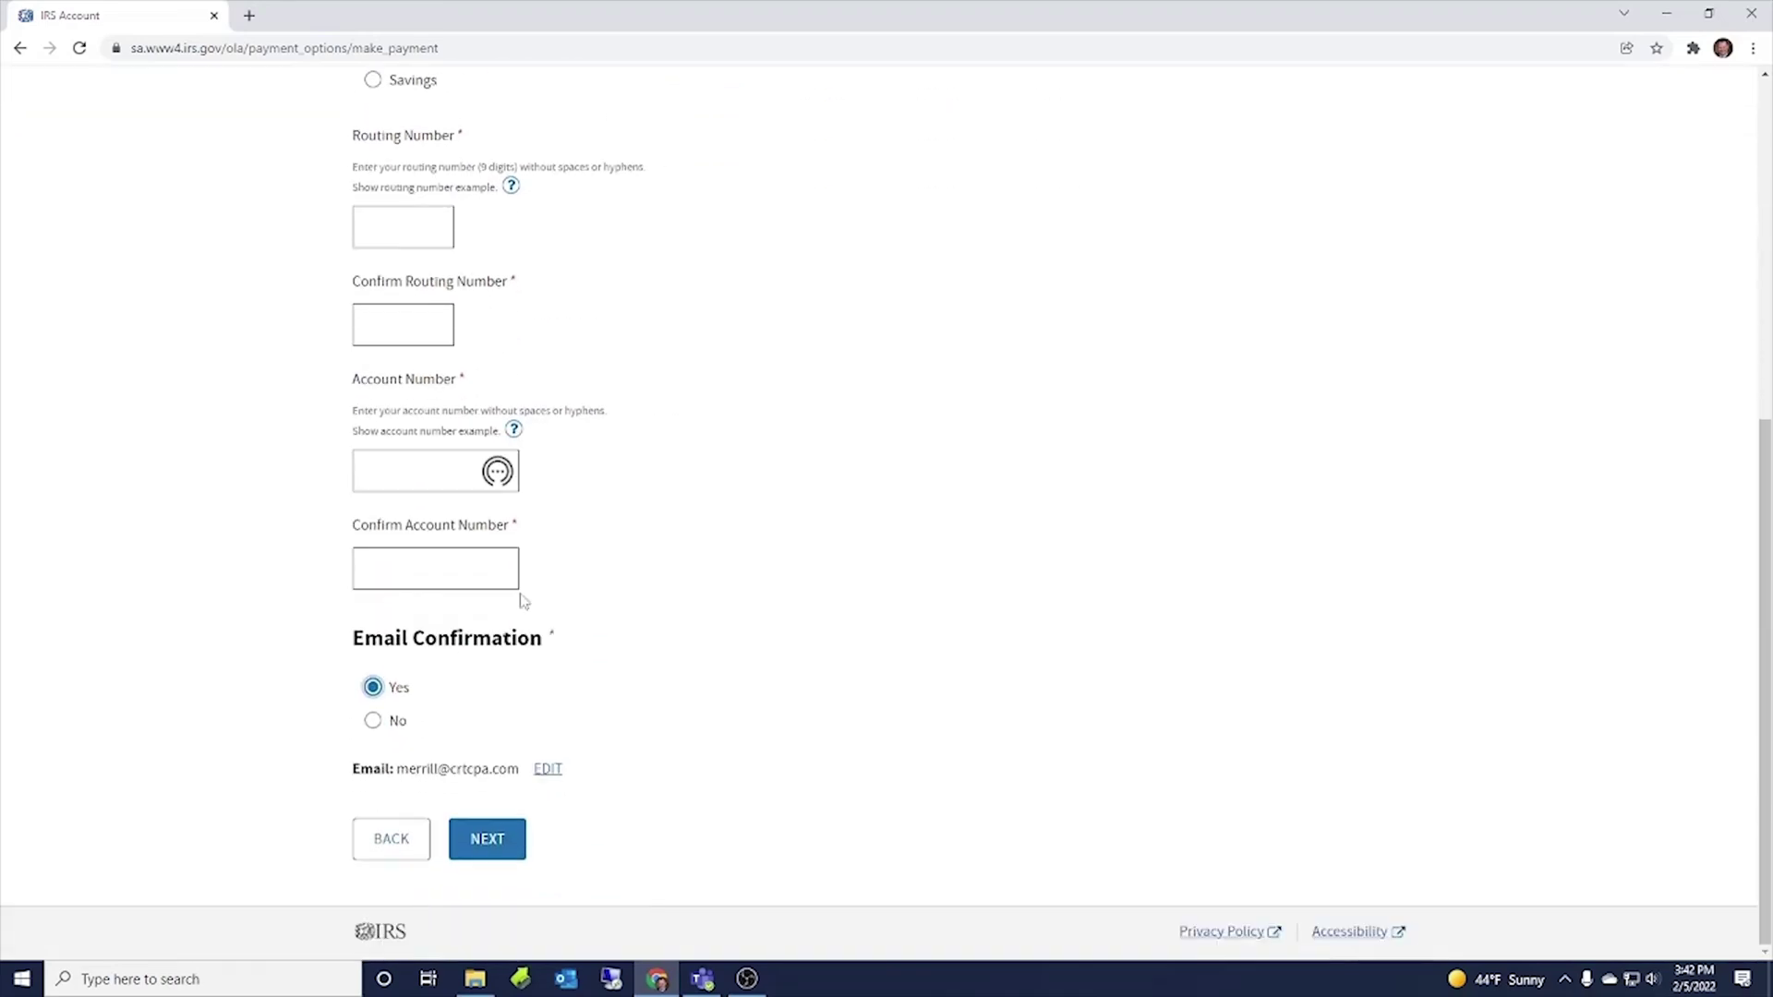
scroll(659, 747, up, 6)
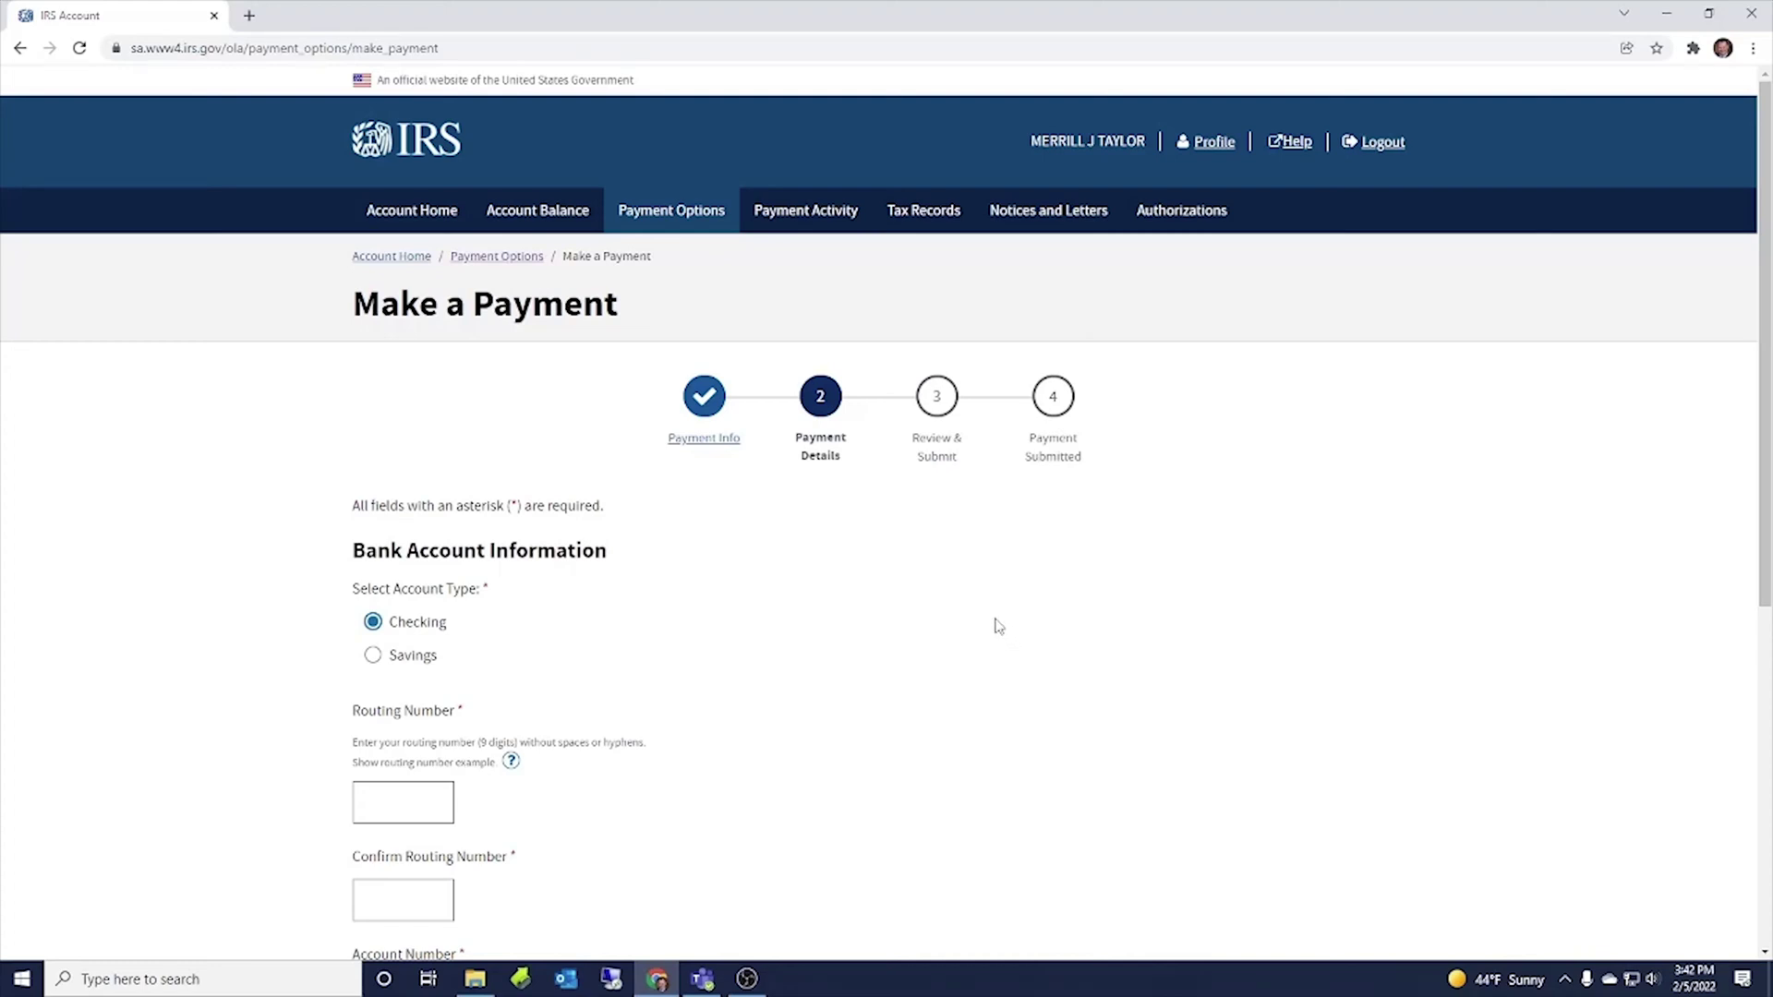
click(410, 220)
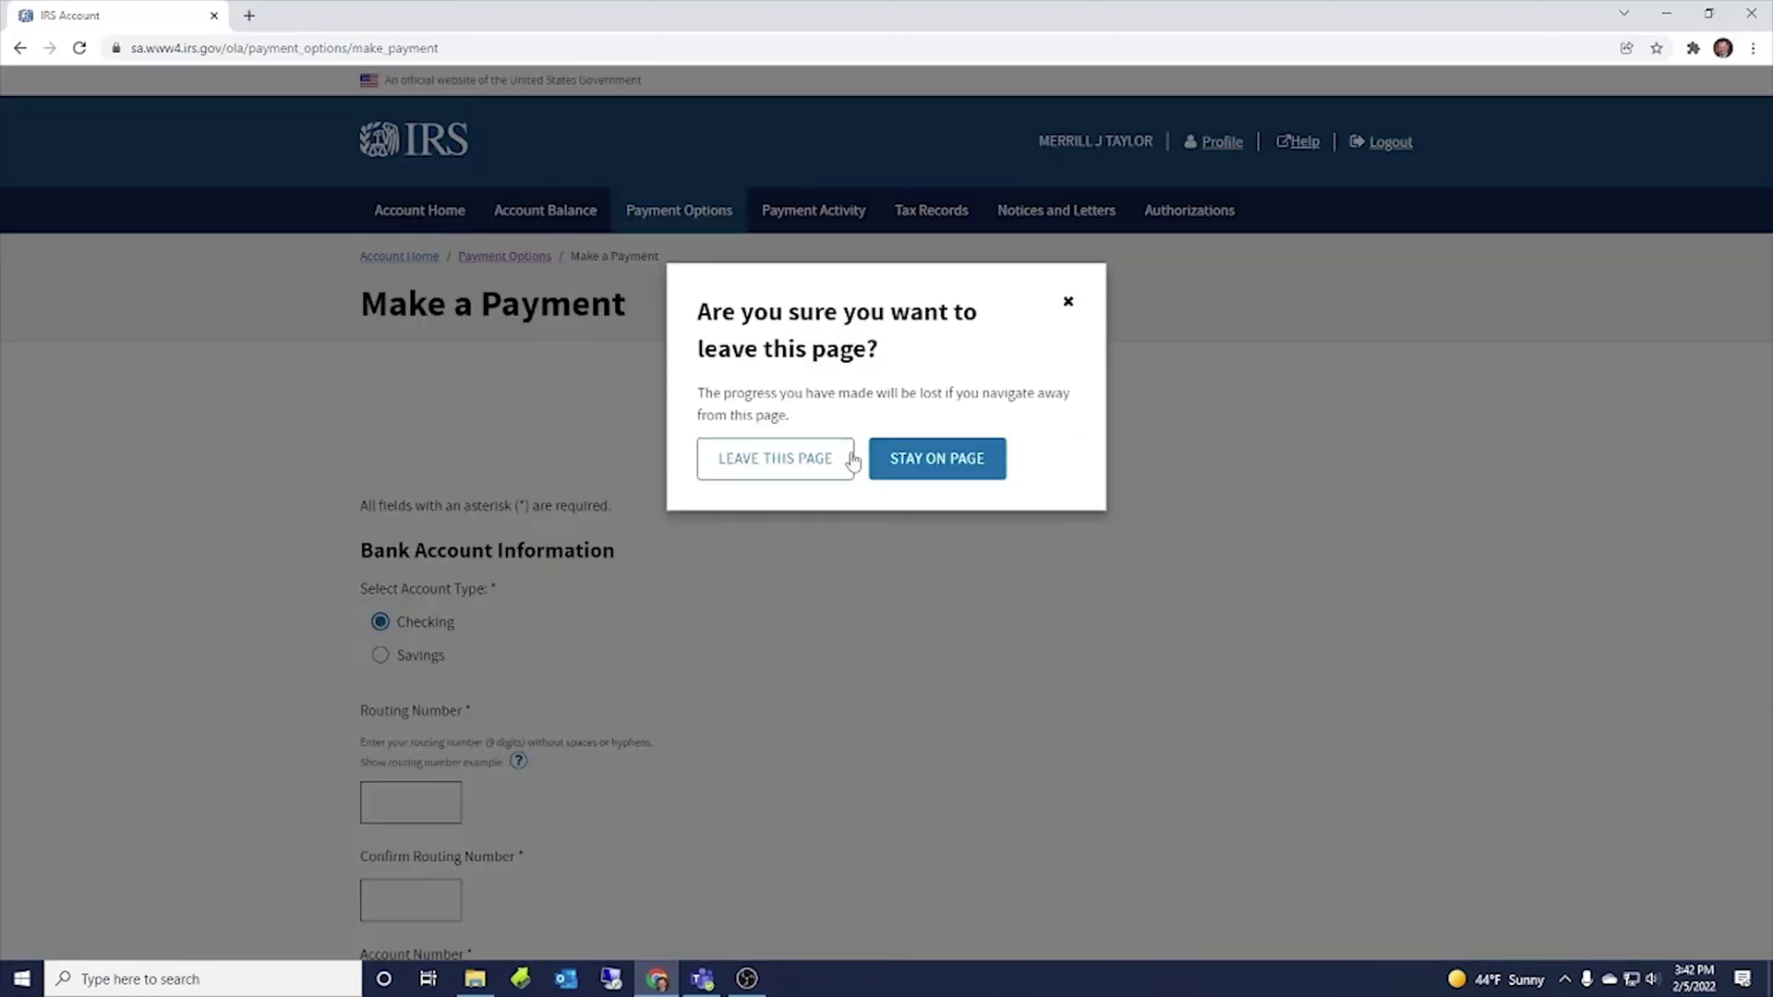
- Leave the payment form and check Scheduled, Pending and Processed Payments in payment activity
click(814, 464)
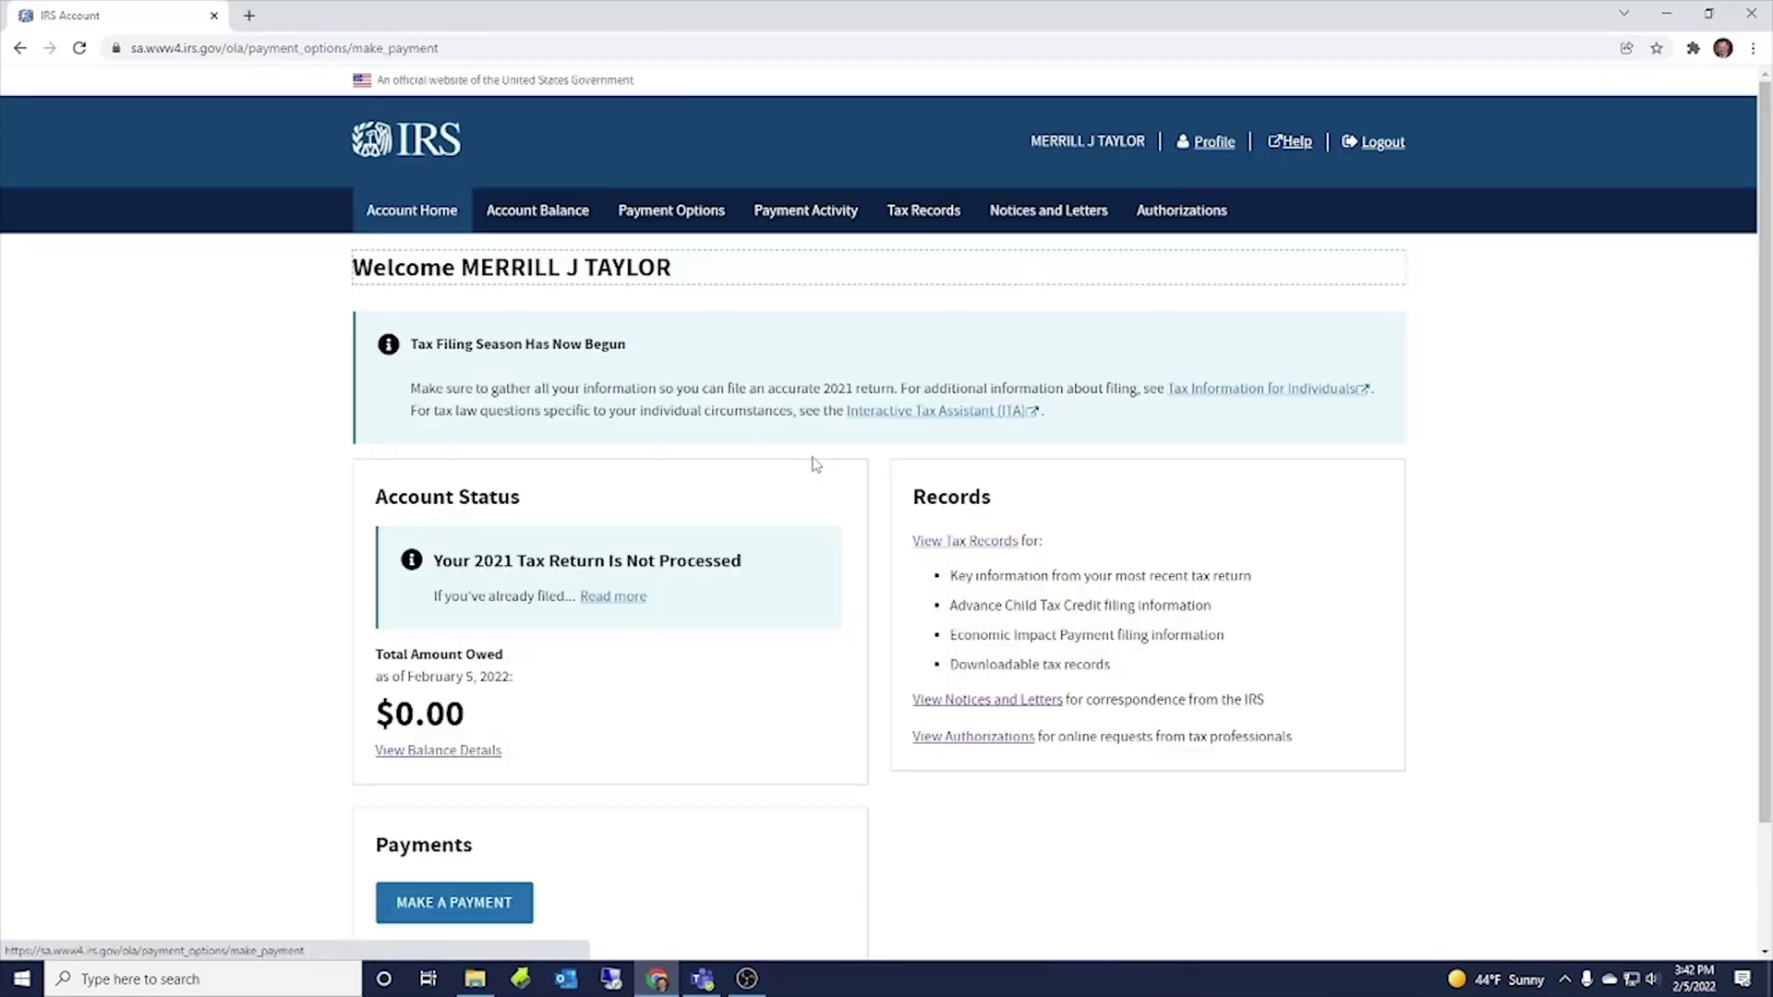
scroll(554, 550, down, 3)
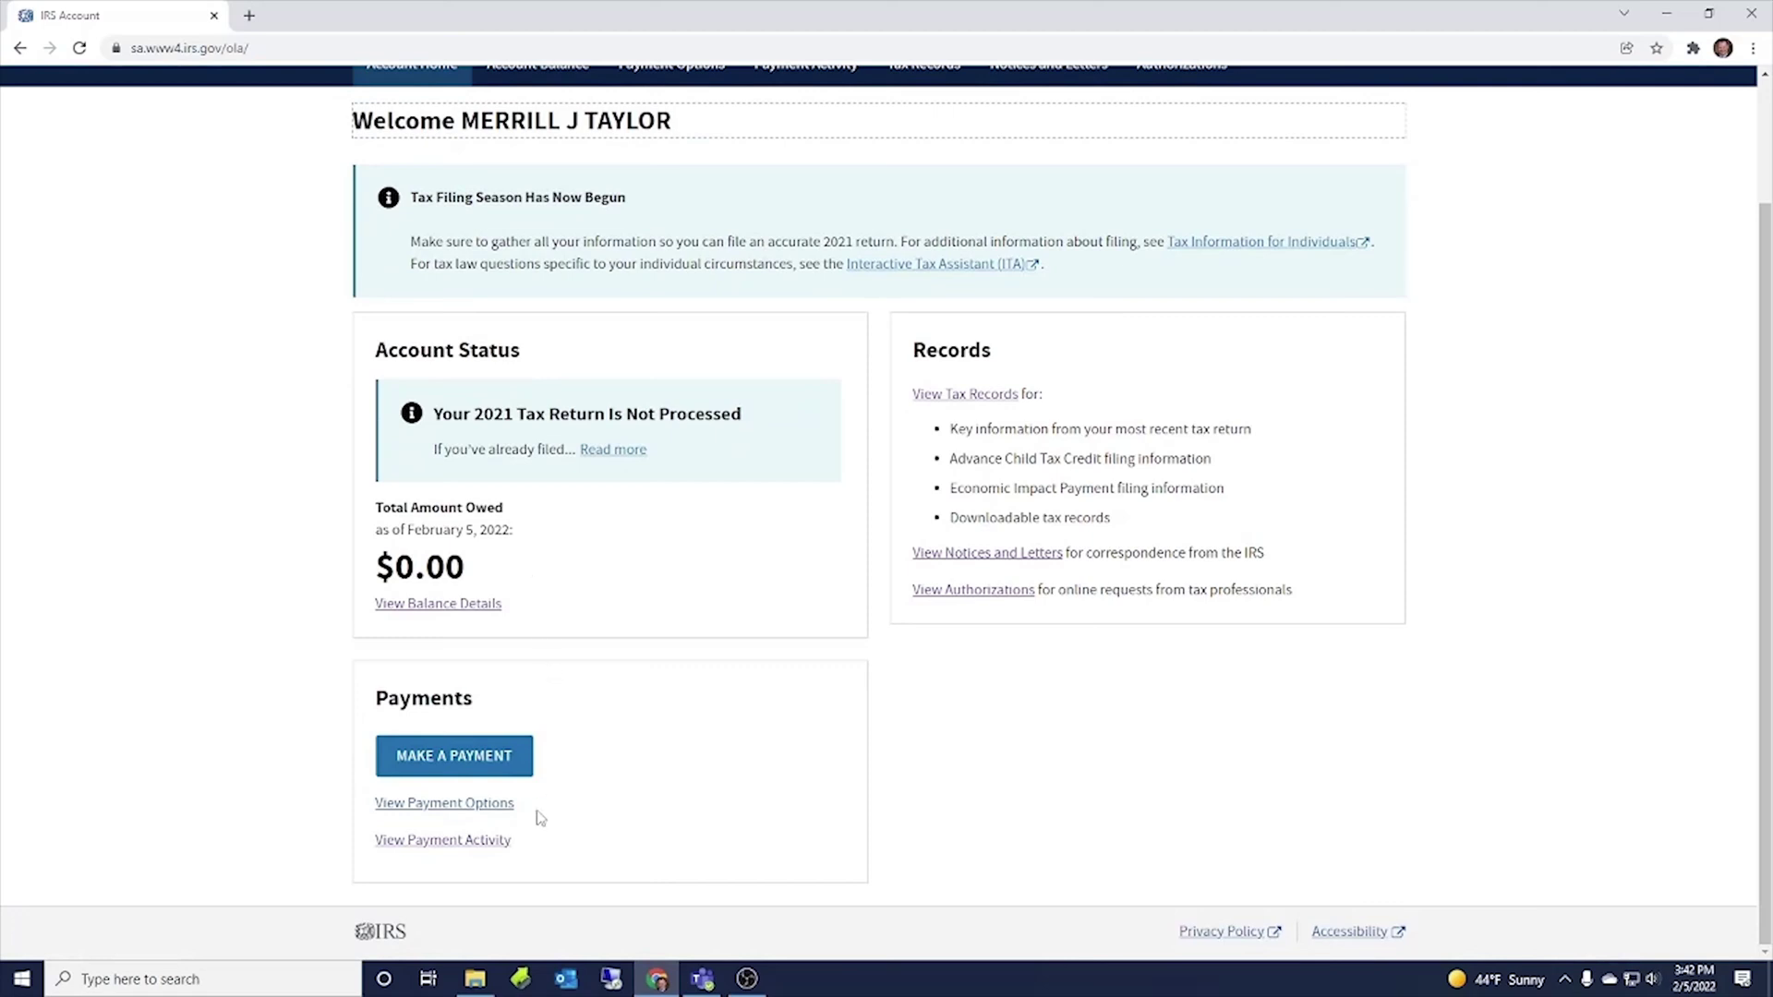
click(477, 840)
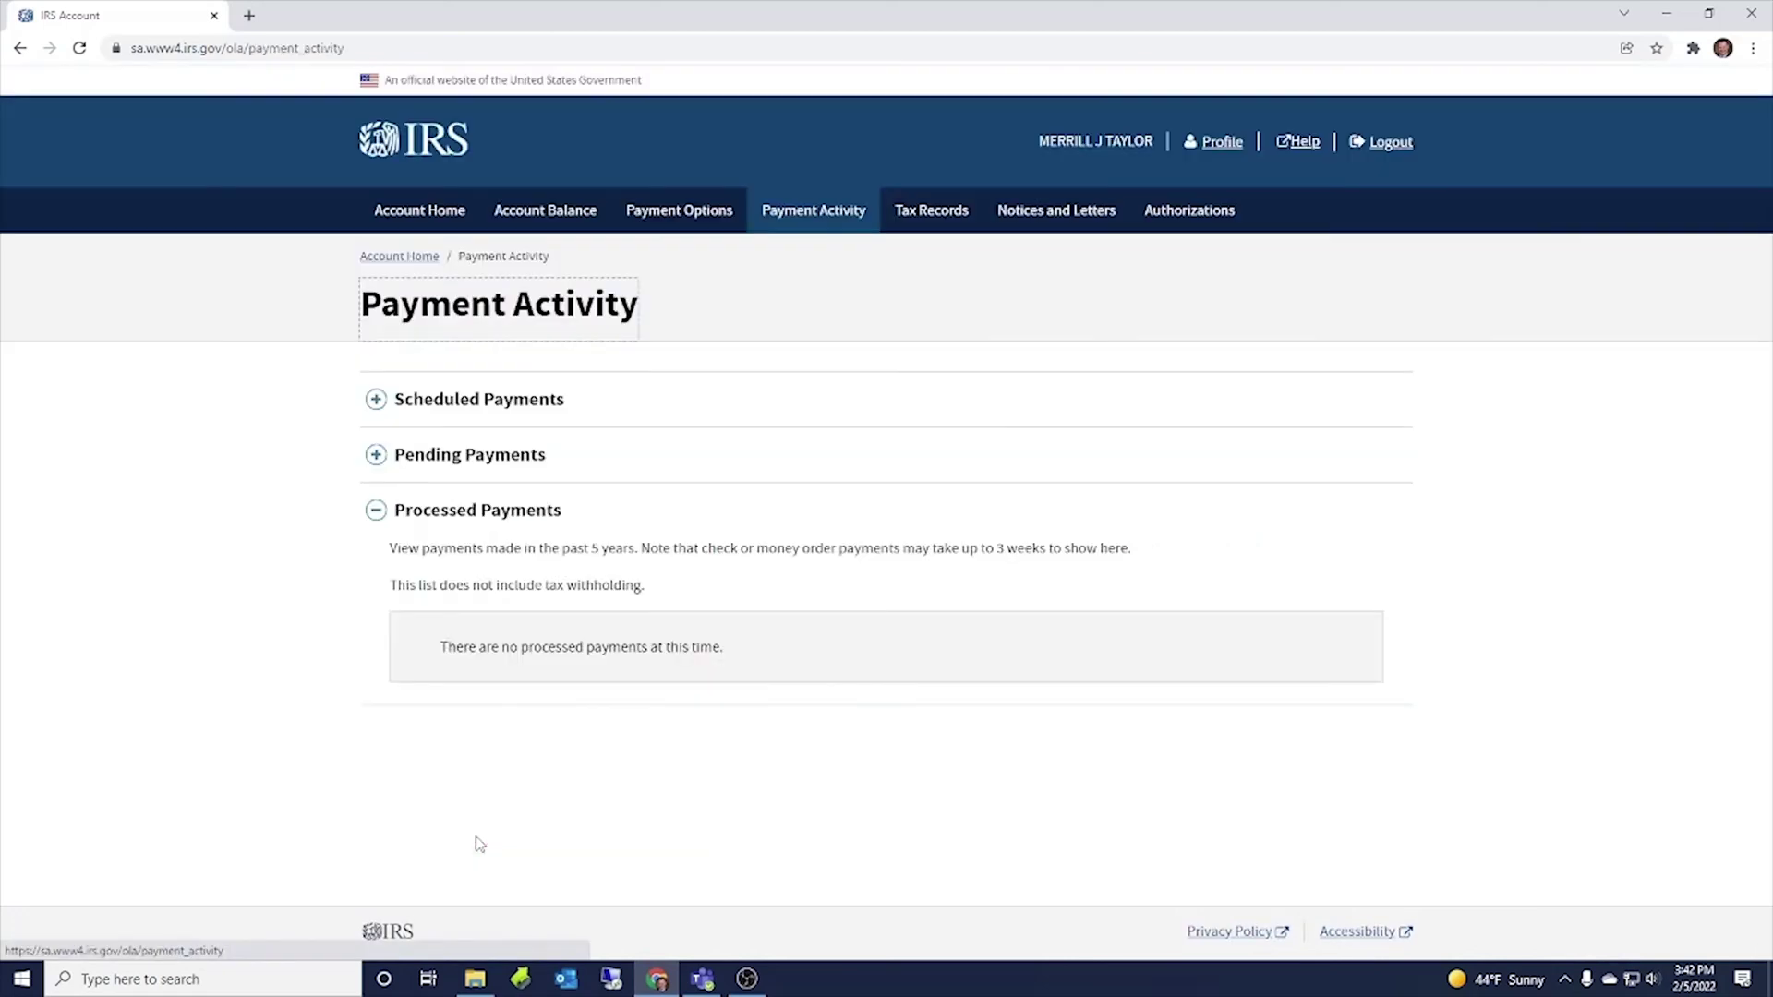
click(377, 402)
click(377, 401)
click(374, 456)
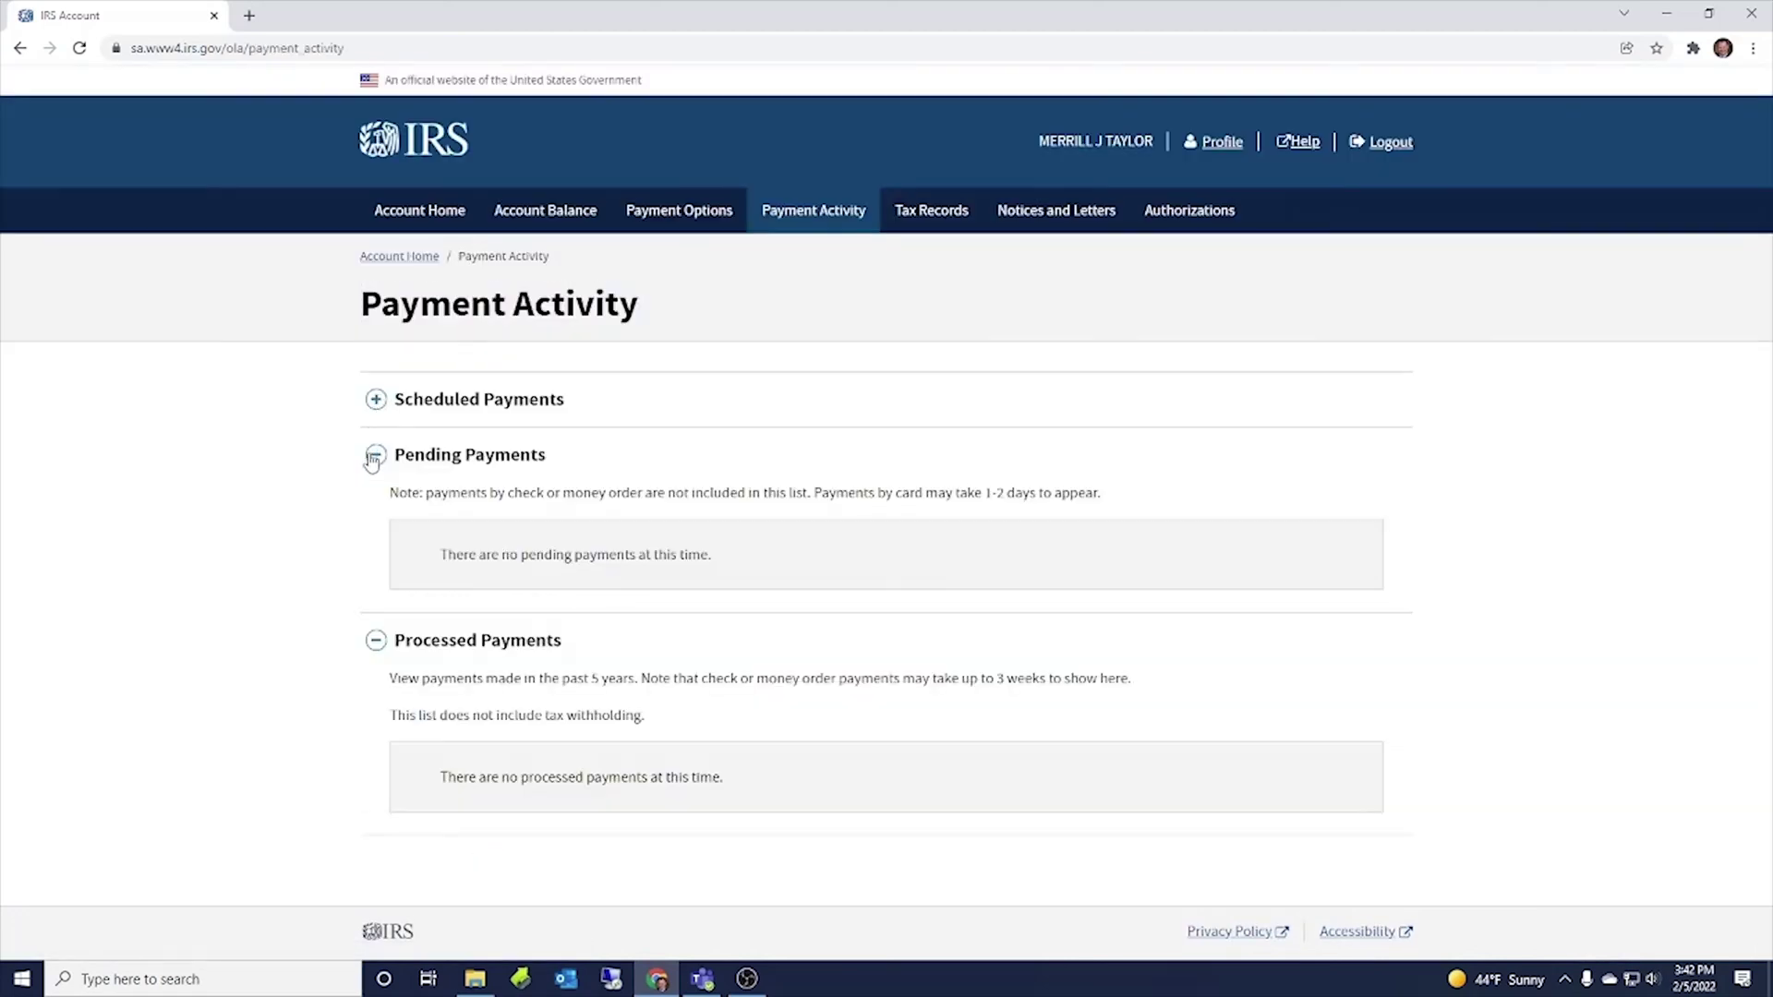
click(374, 456)
click(374, 516)
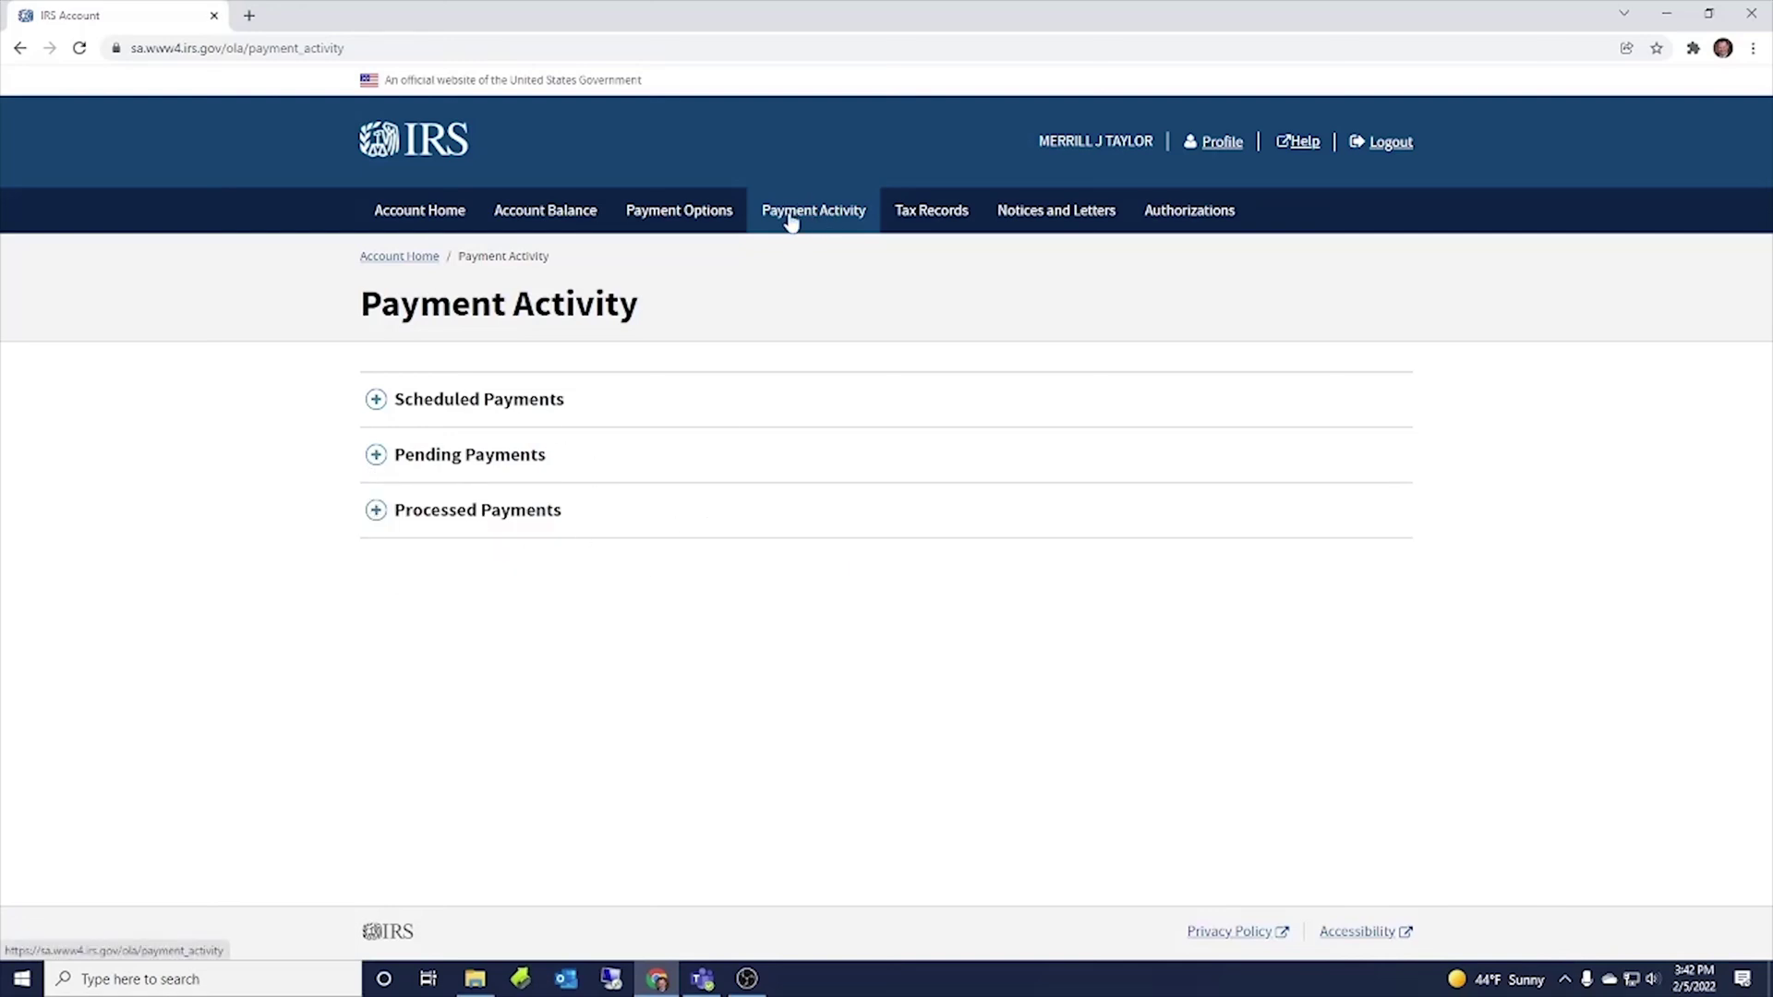
- Return to Account Home and open the Account Balance page
click(447, 225)
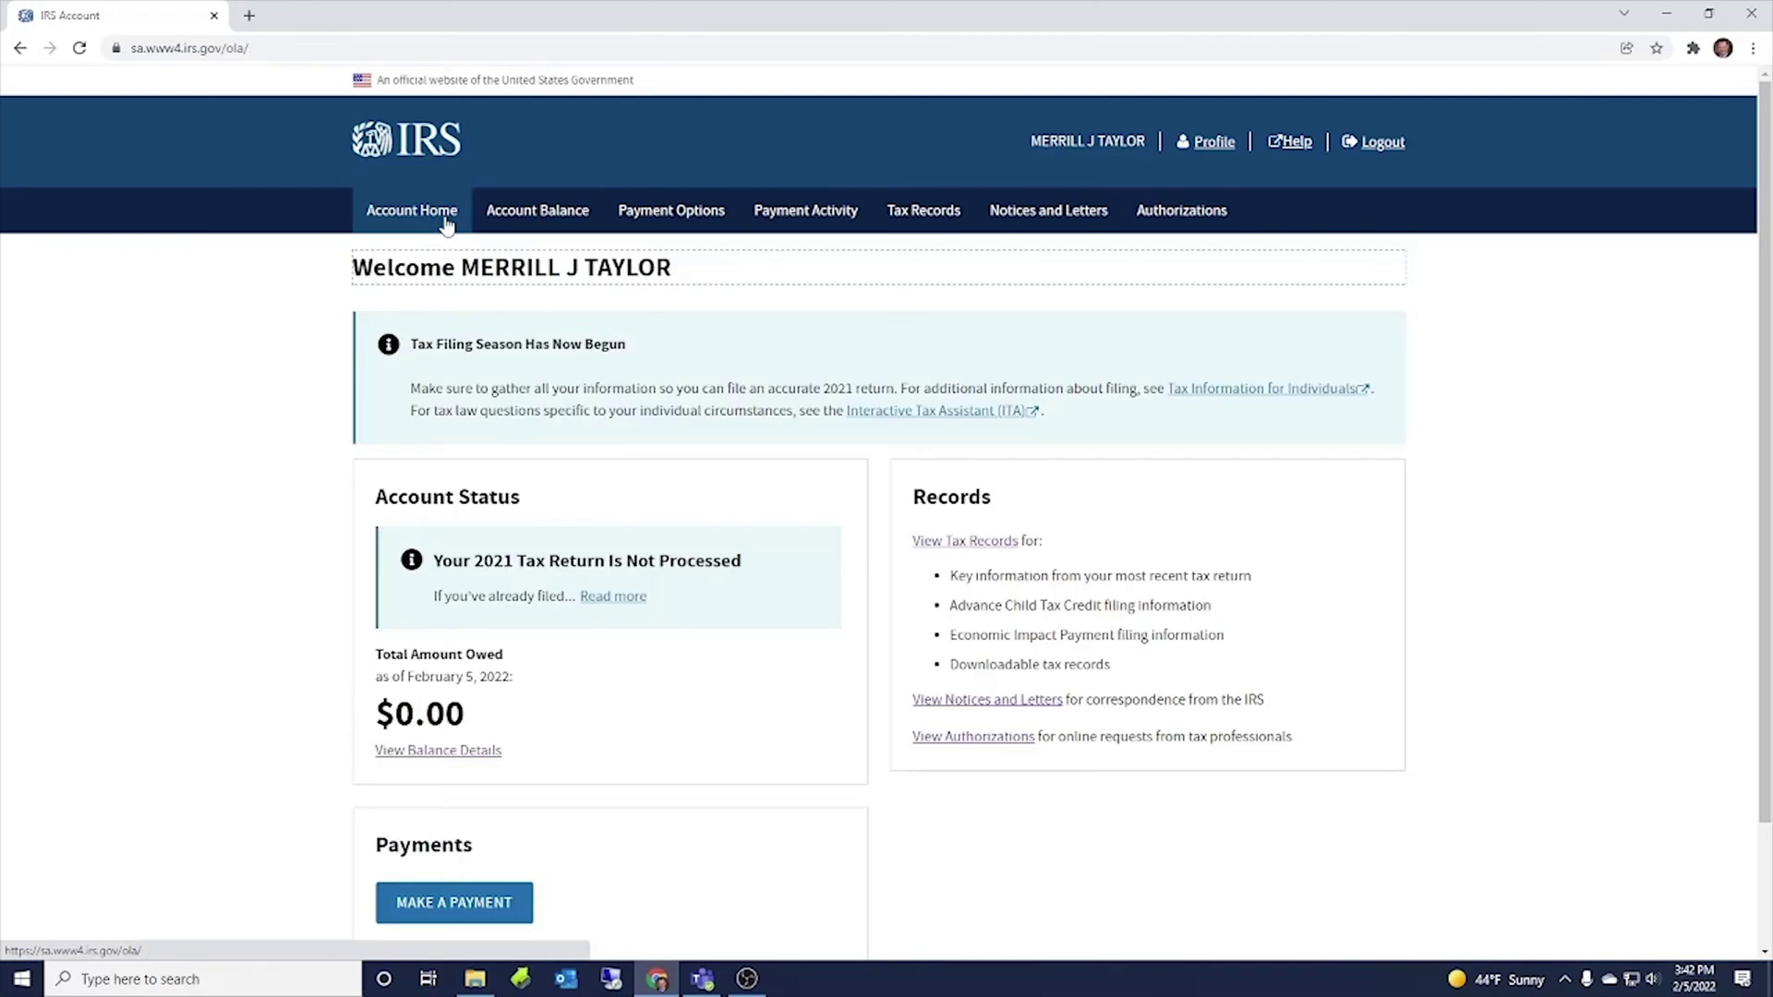
scroll(859, 489, down, 1)
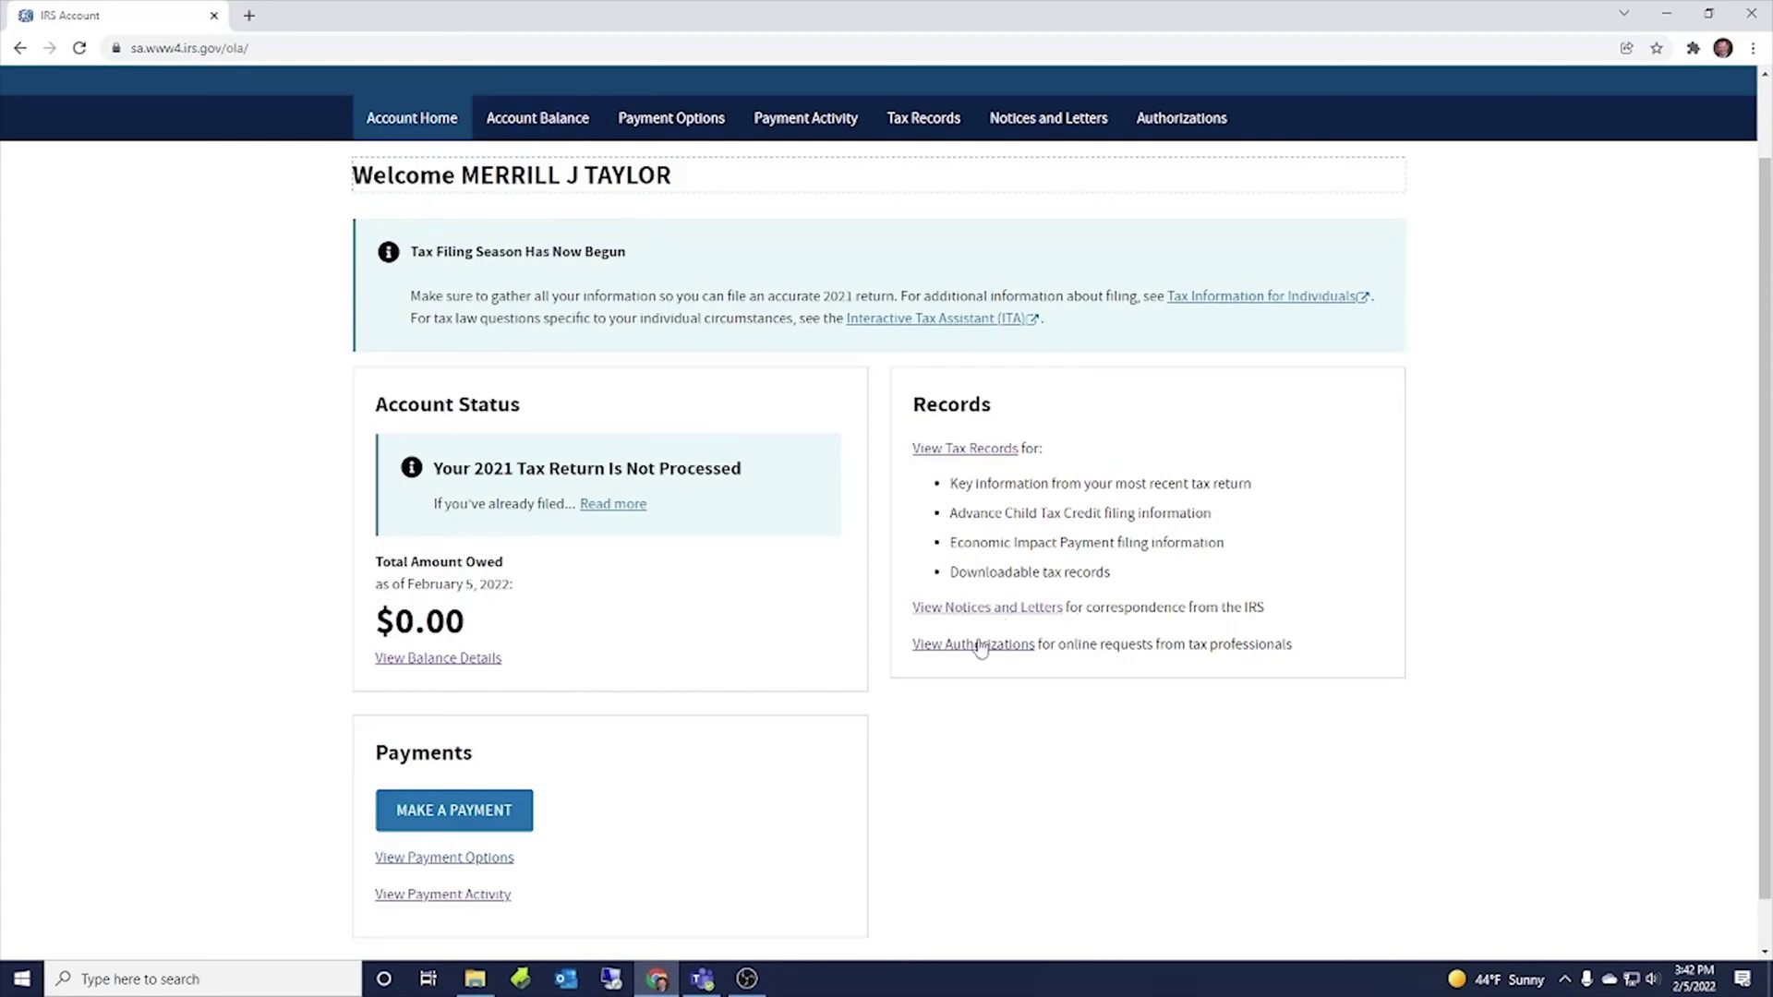
scroll(796, 602, up, 1)
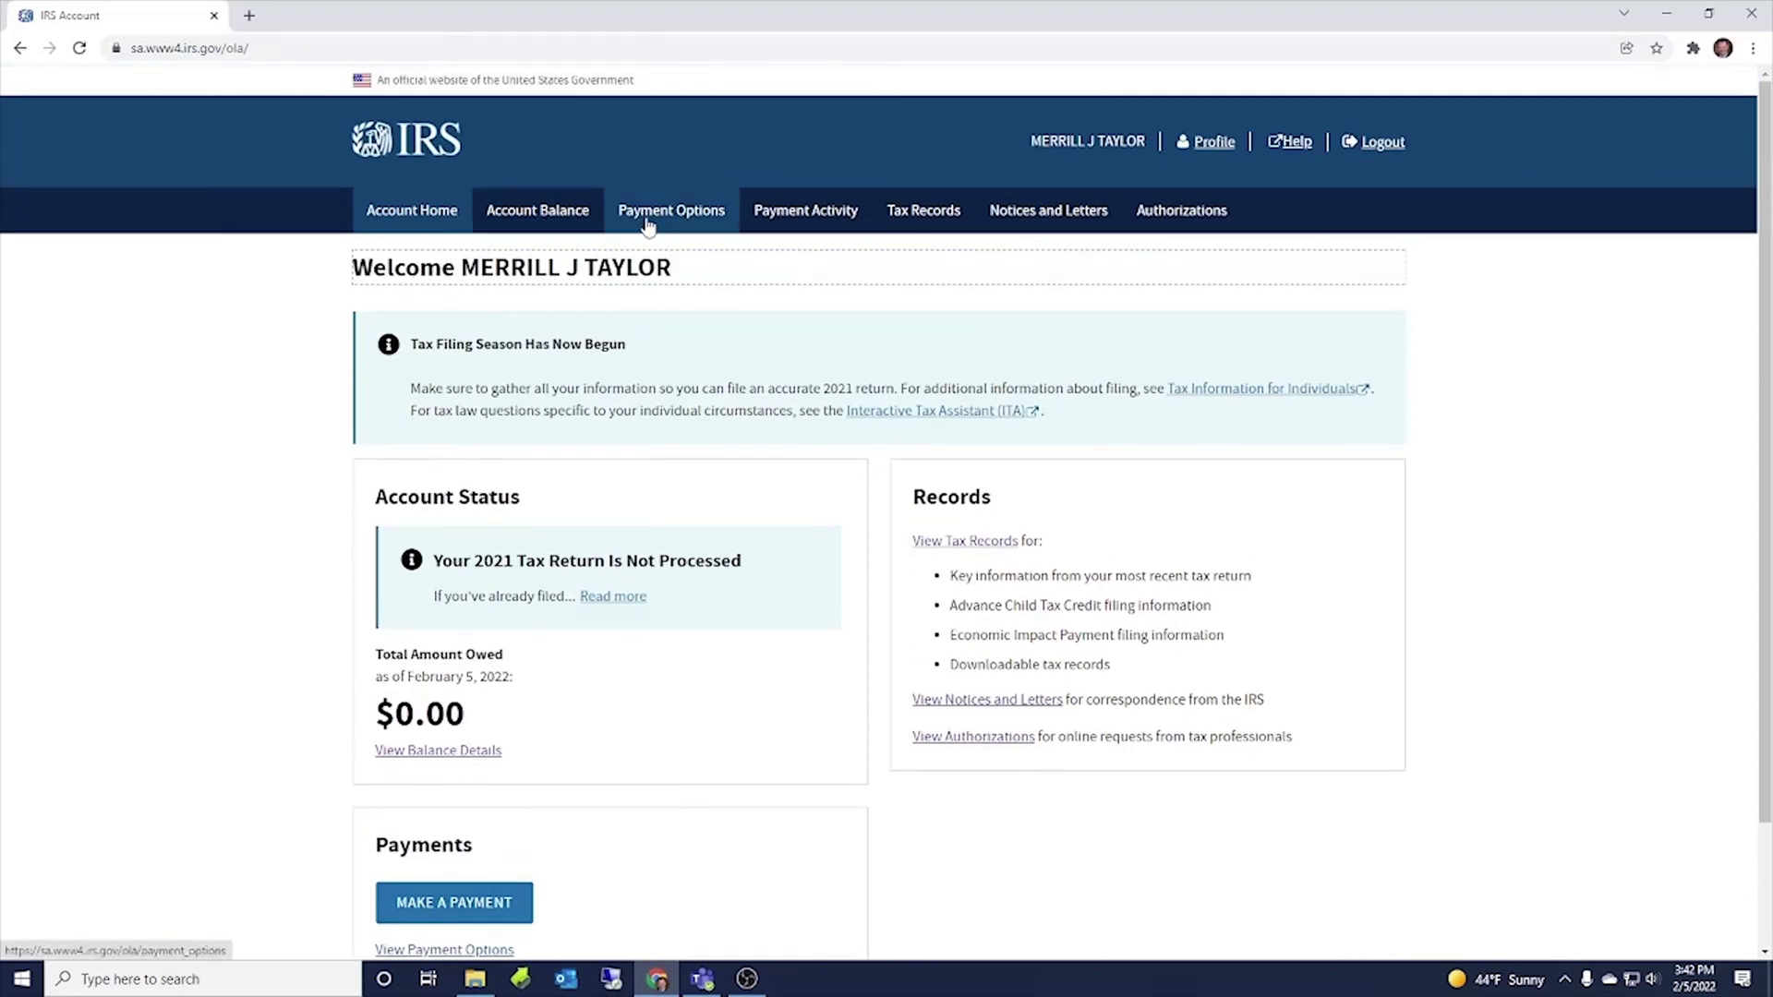
click(554, 215)
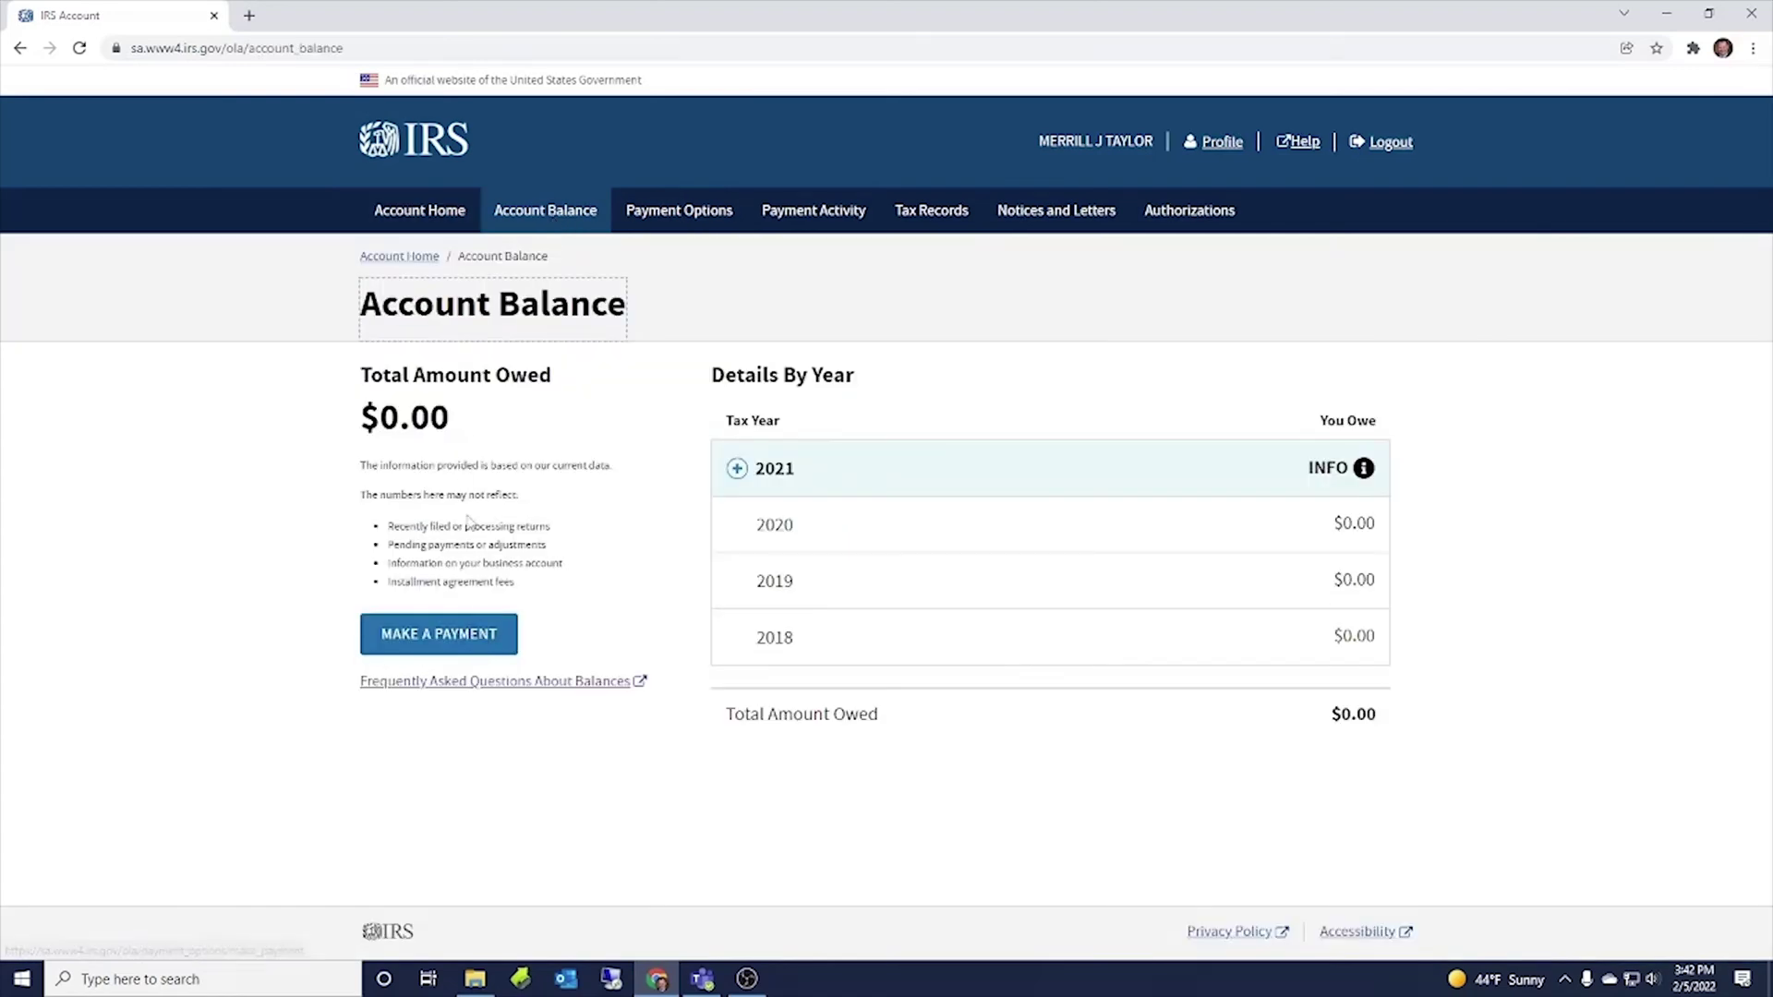
click(735, 468)
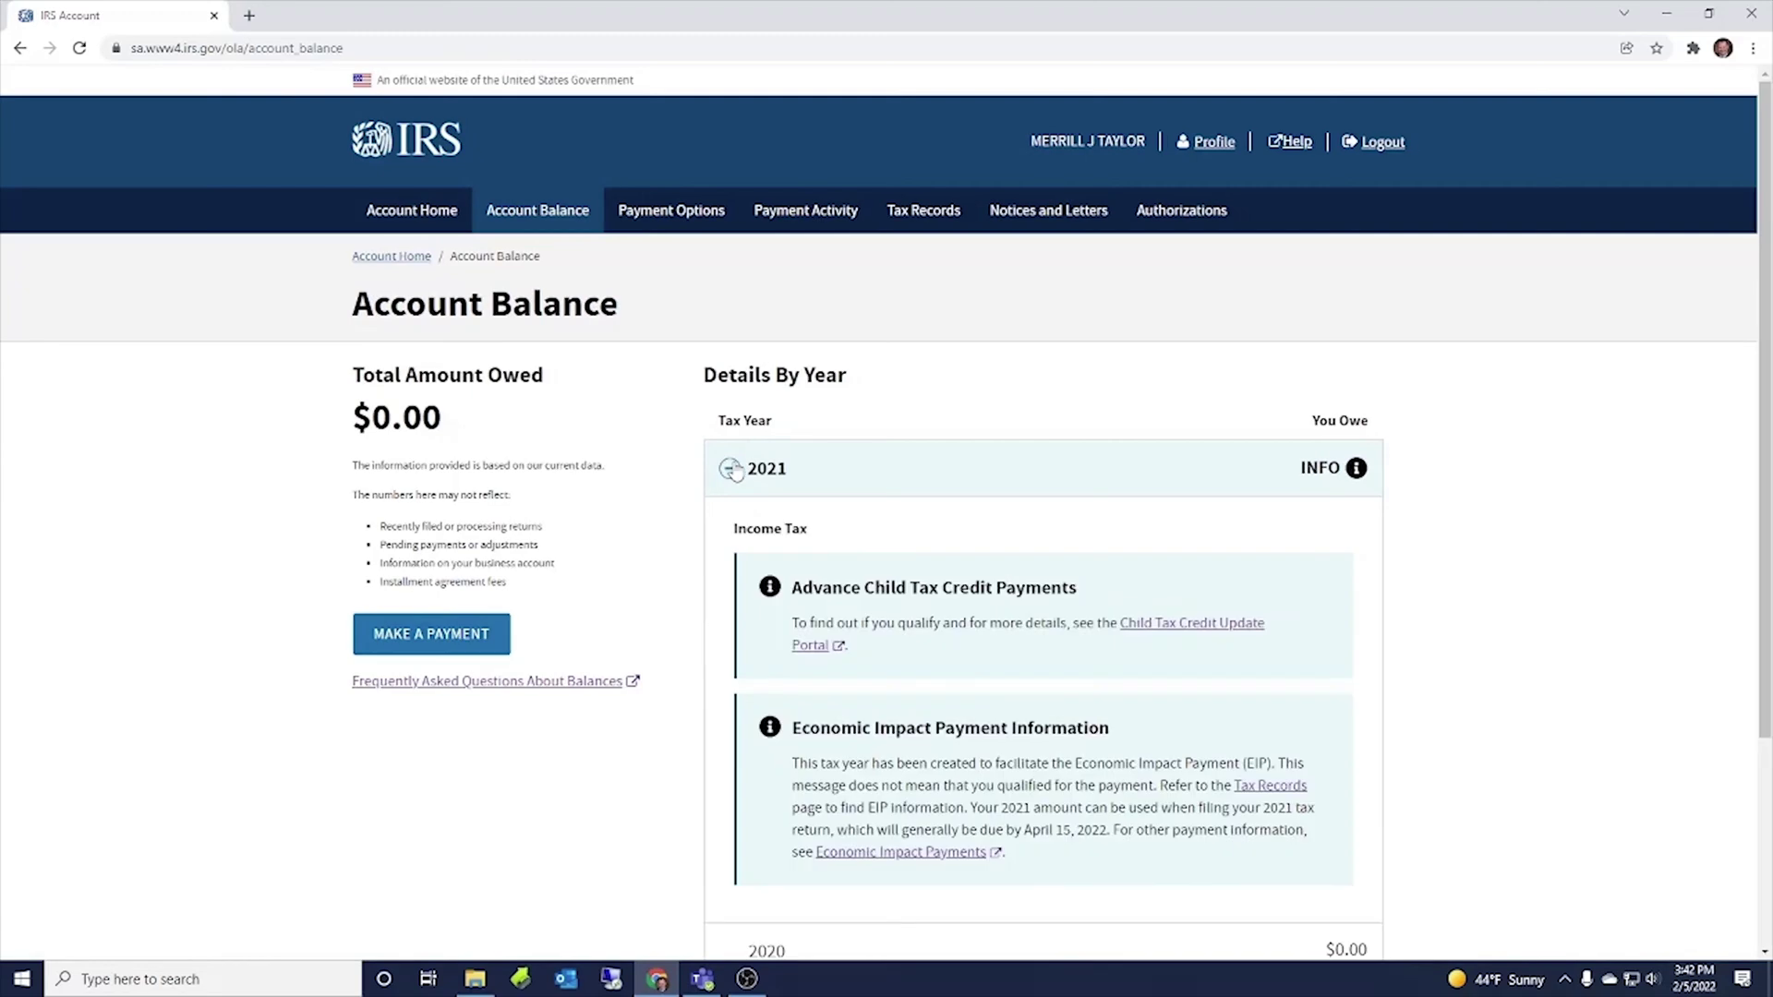
click(736, 468)
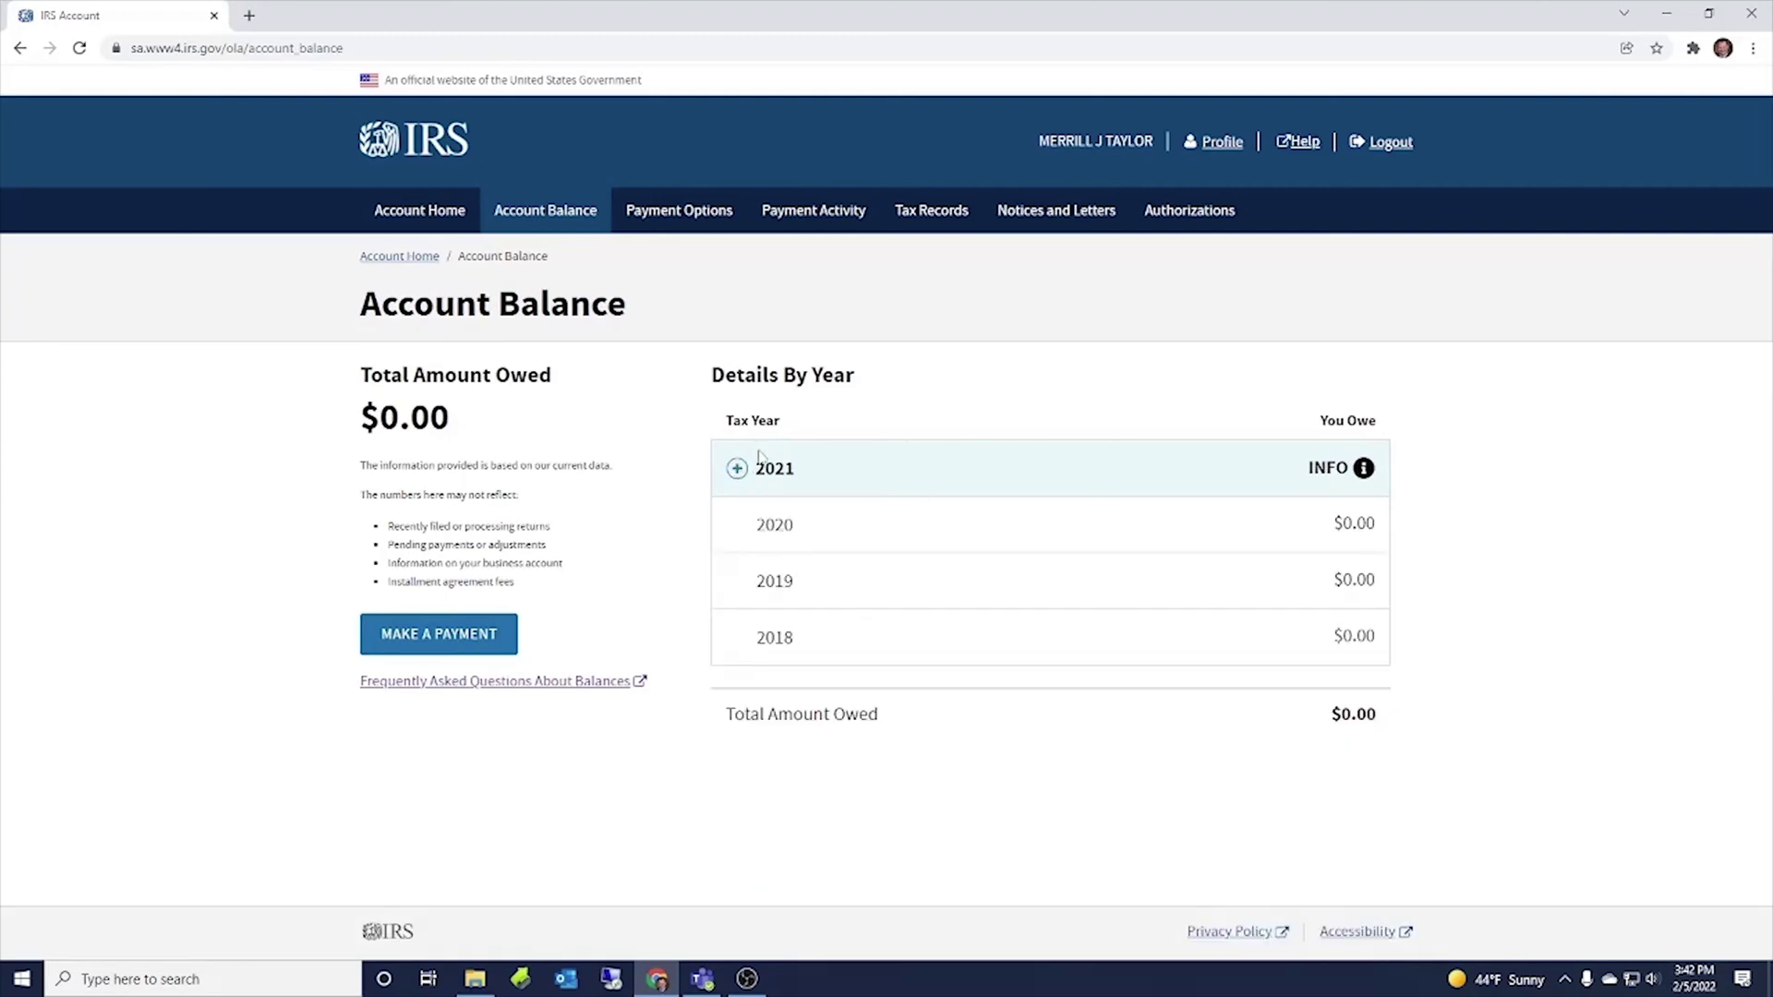
click(518, 683)
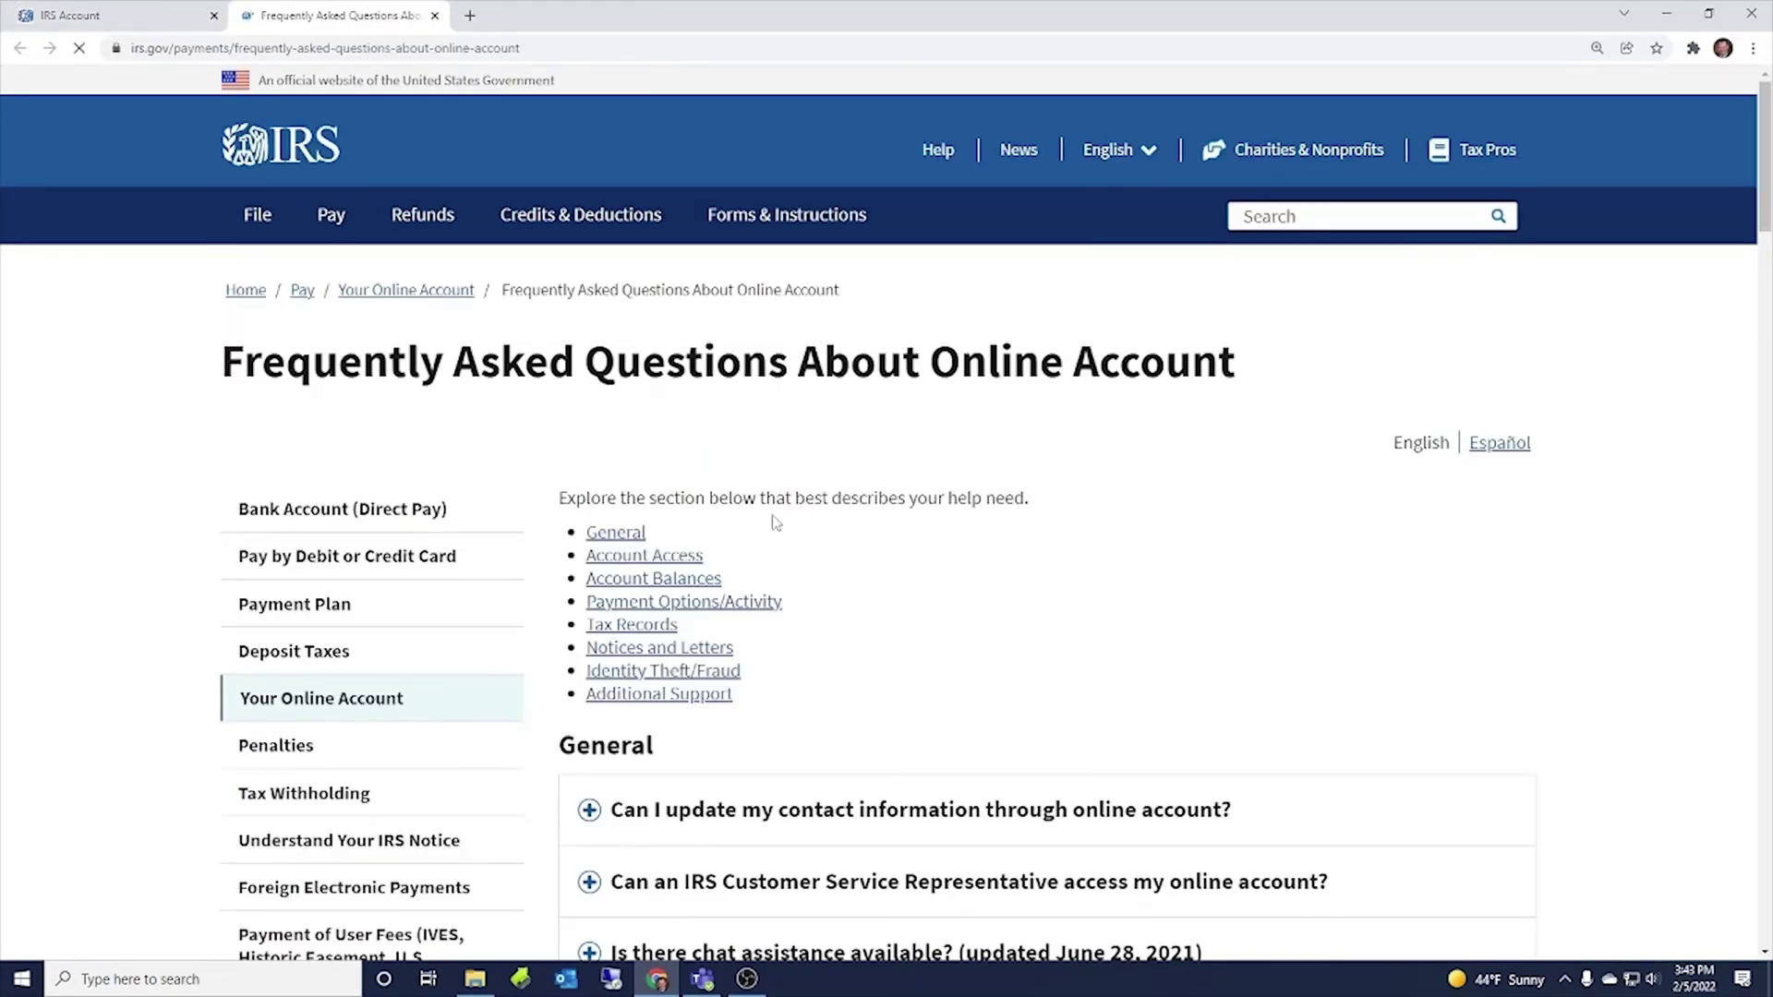
scroll(774, 523, down, 10)
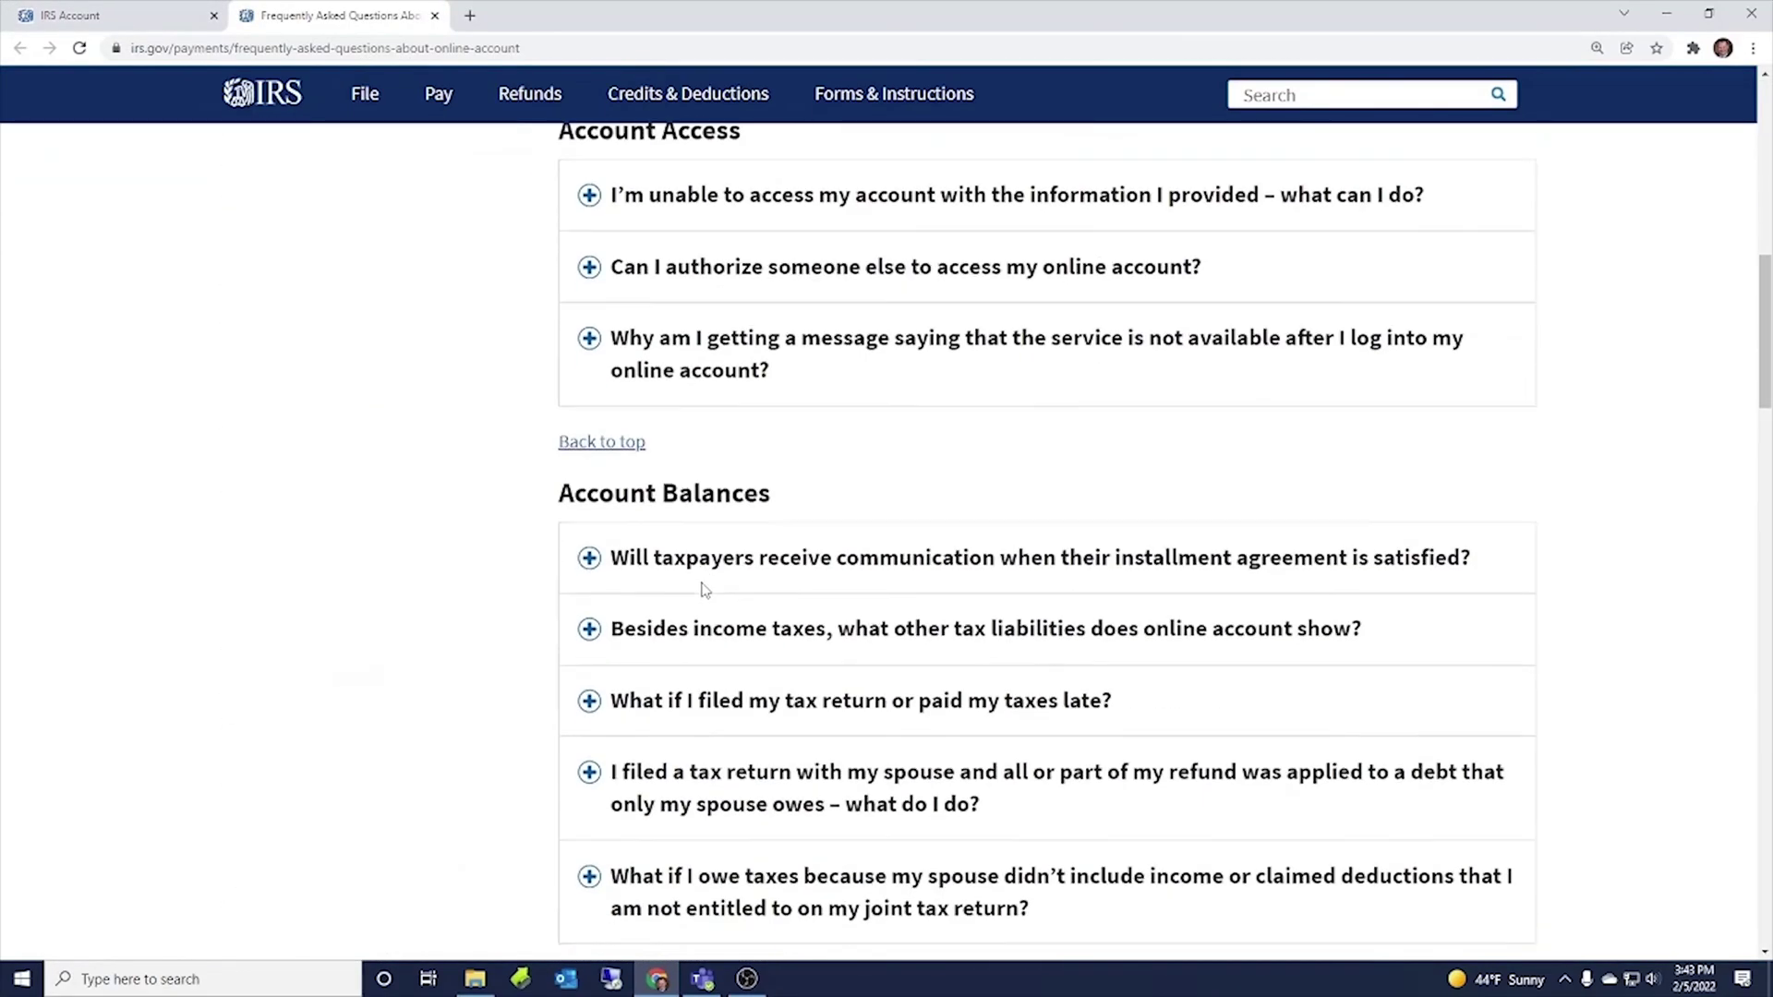
scroll(705, 589, down, 15)
scroll(703, 588, up, 6)
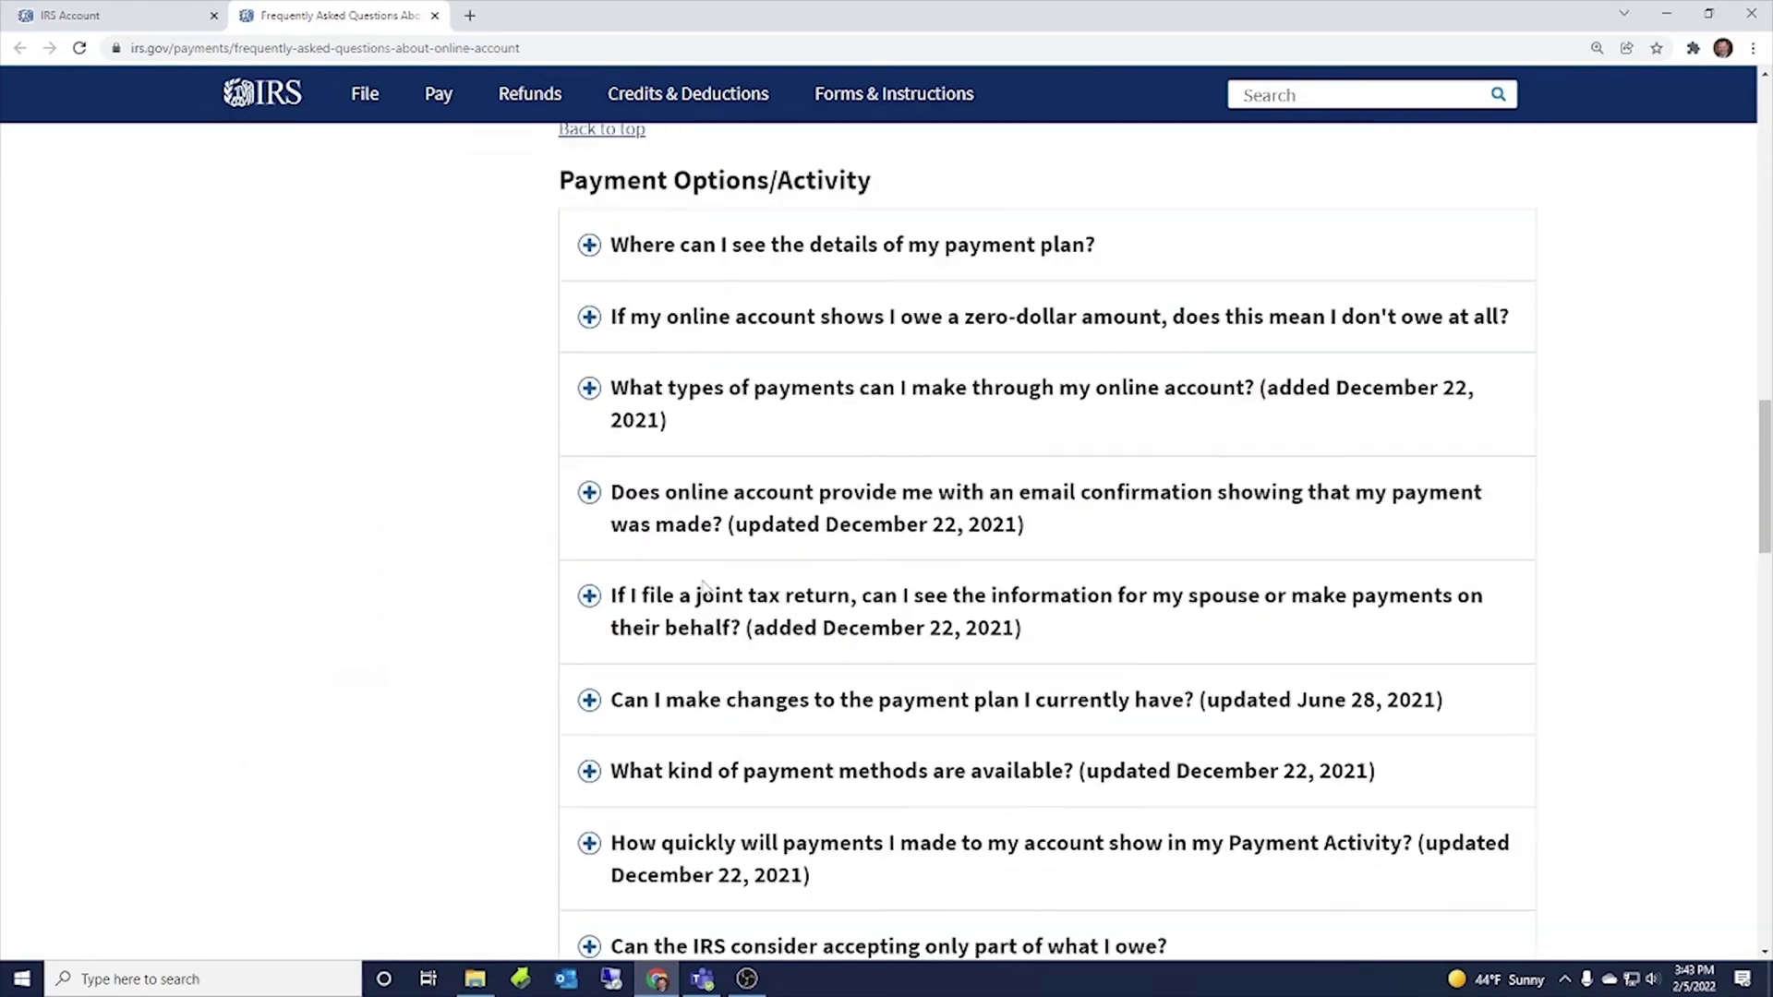
scroll(703, 587, up, 8)
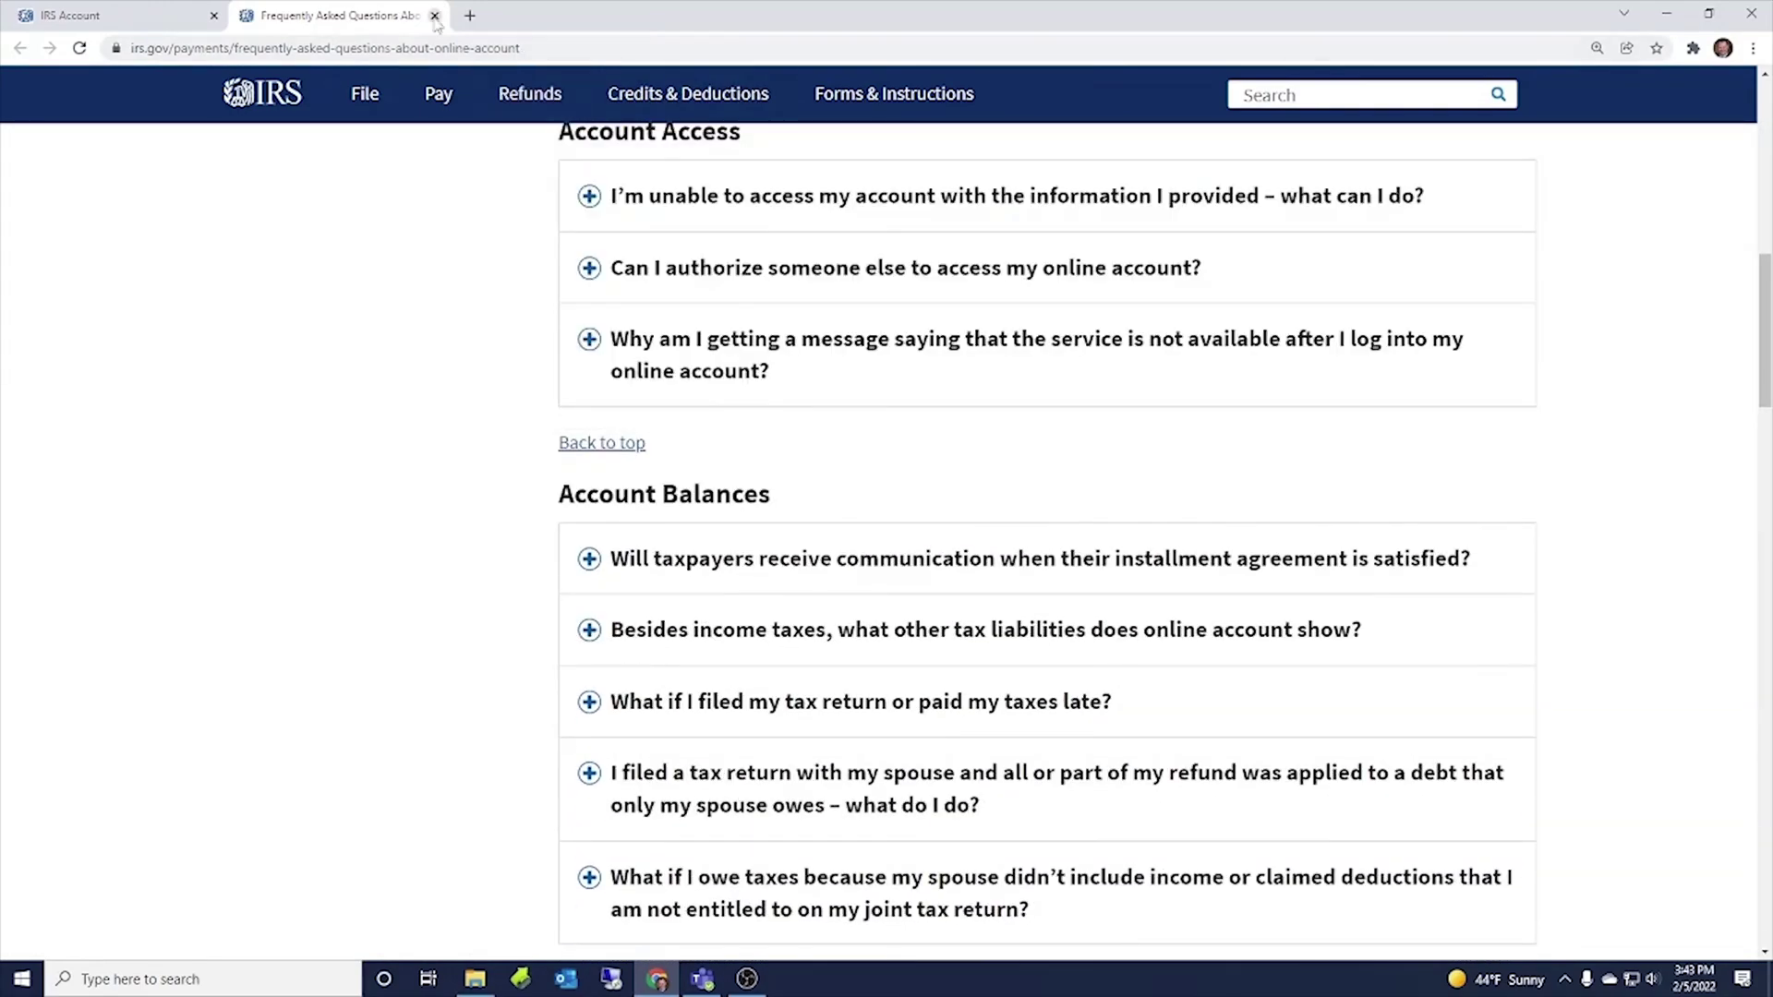
click(434, 16)
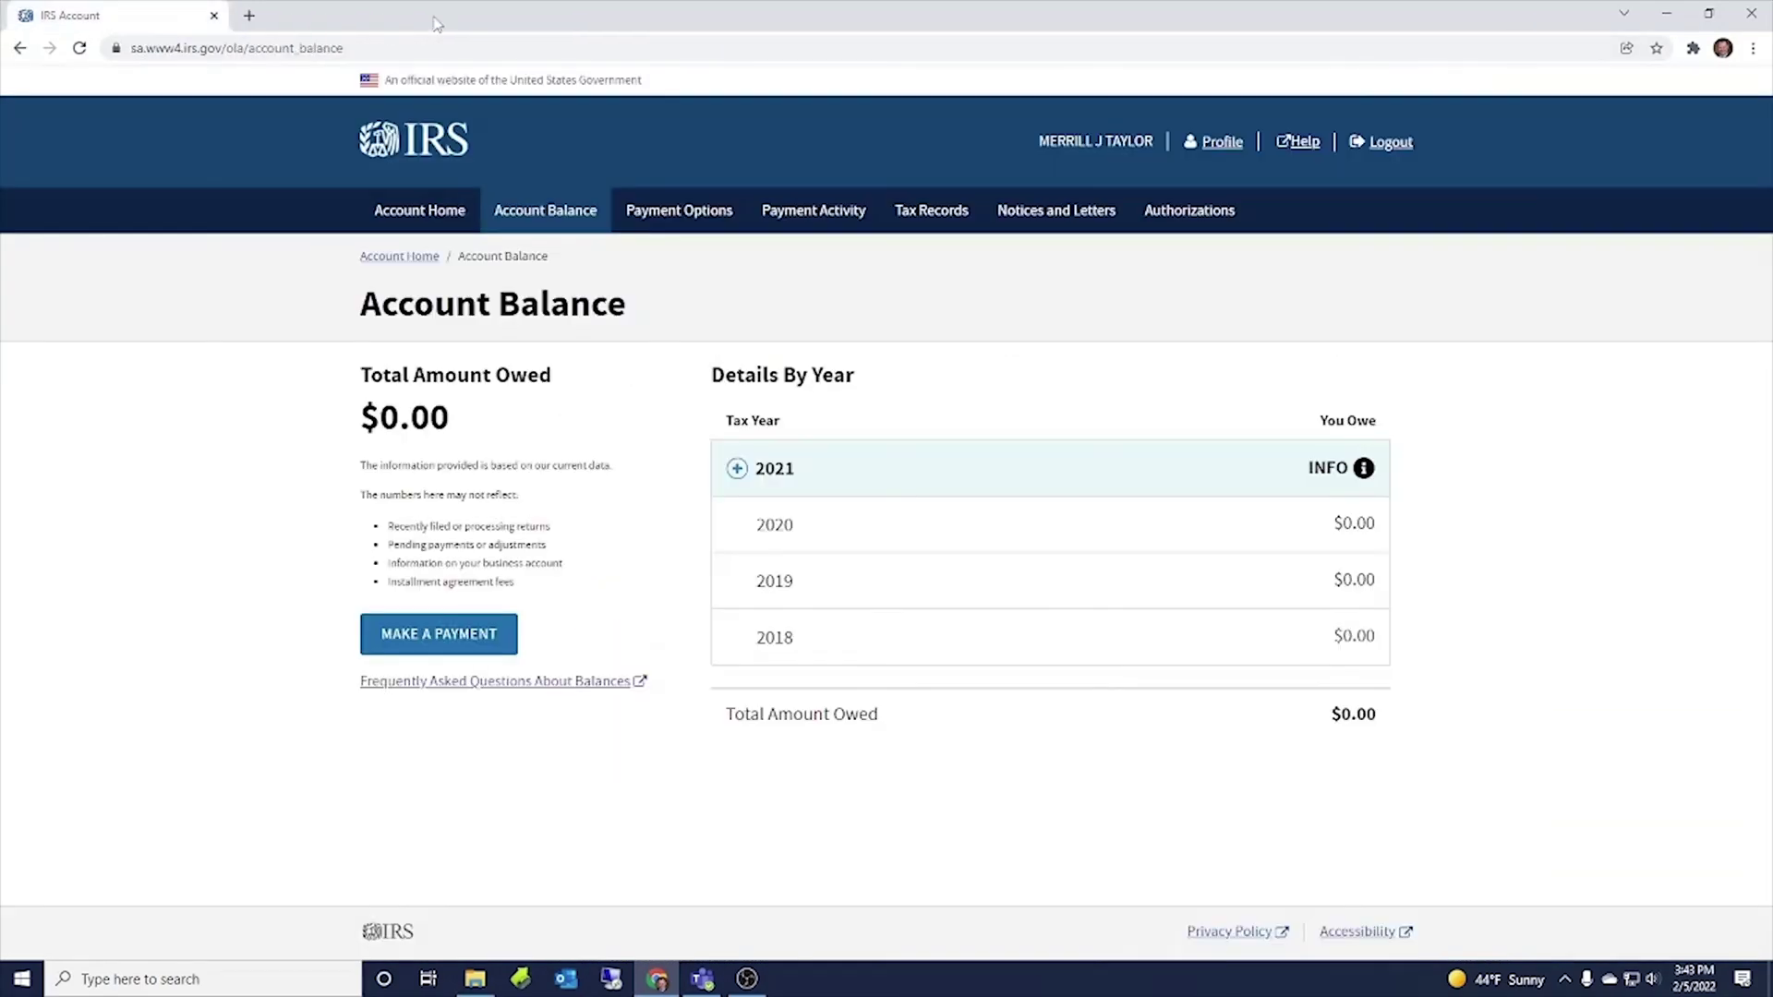
- Browse the Payment Options, new payment, and Payment Activity pages
click(645, 215)
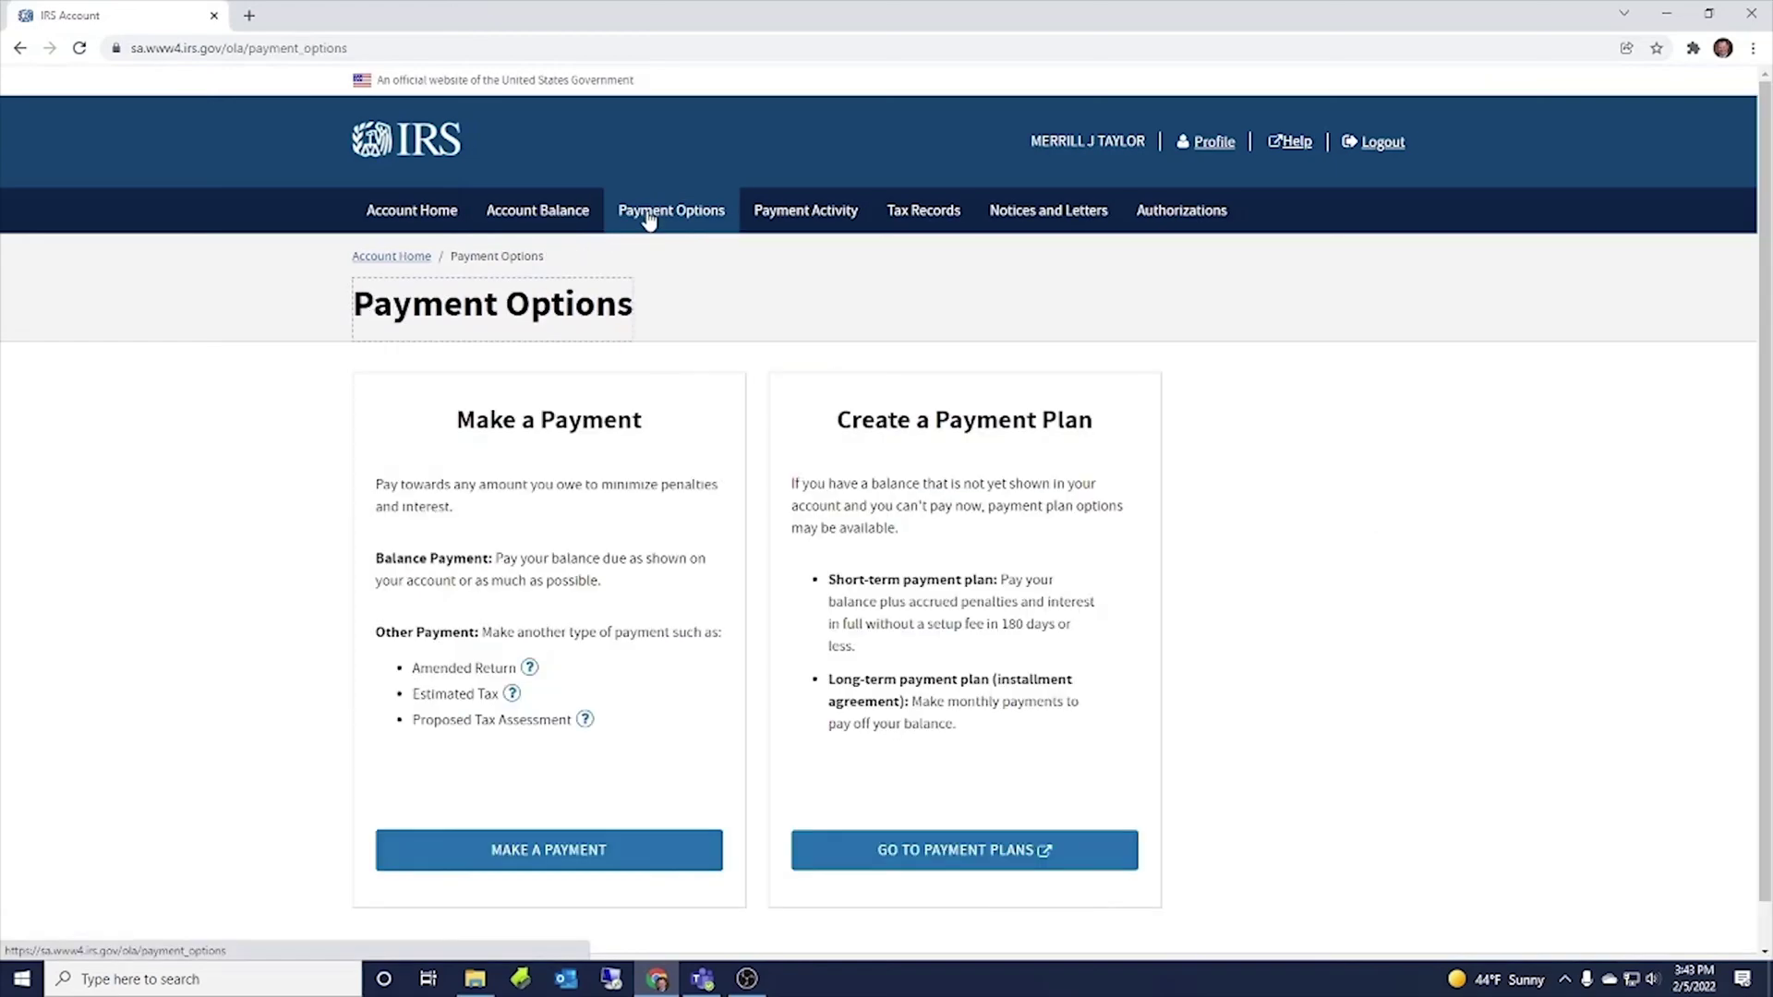
click(637, 850)
scroll(639, 656, down, 3)
scroll(642, 665, up, 3)
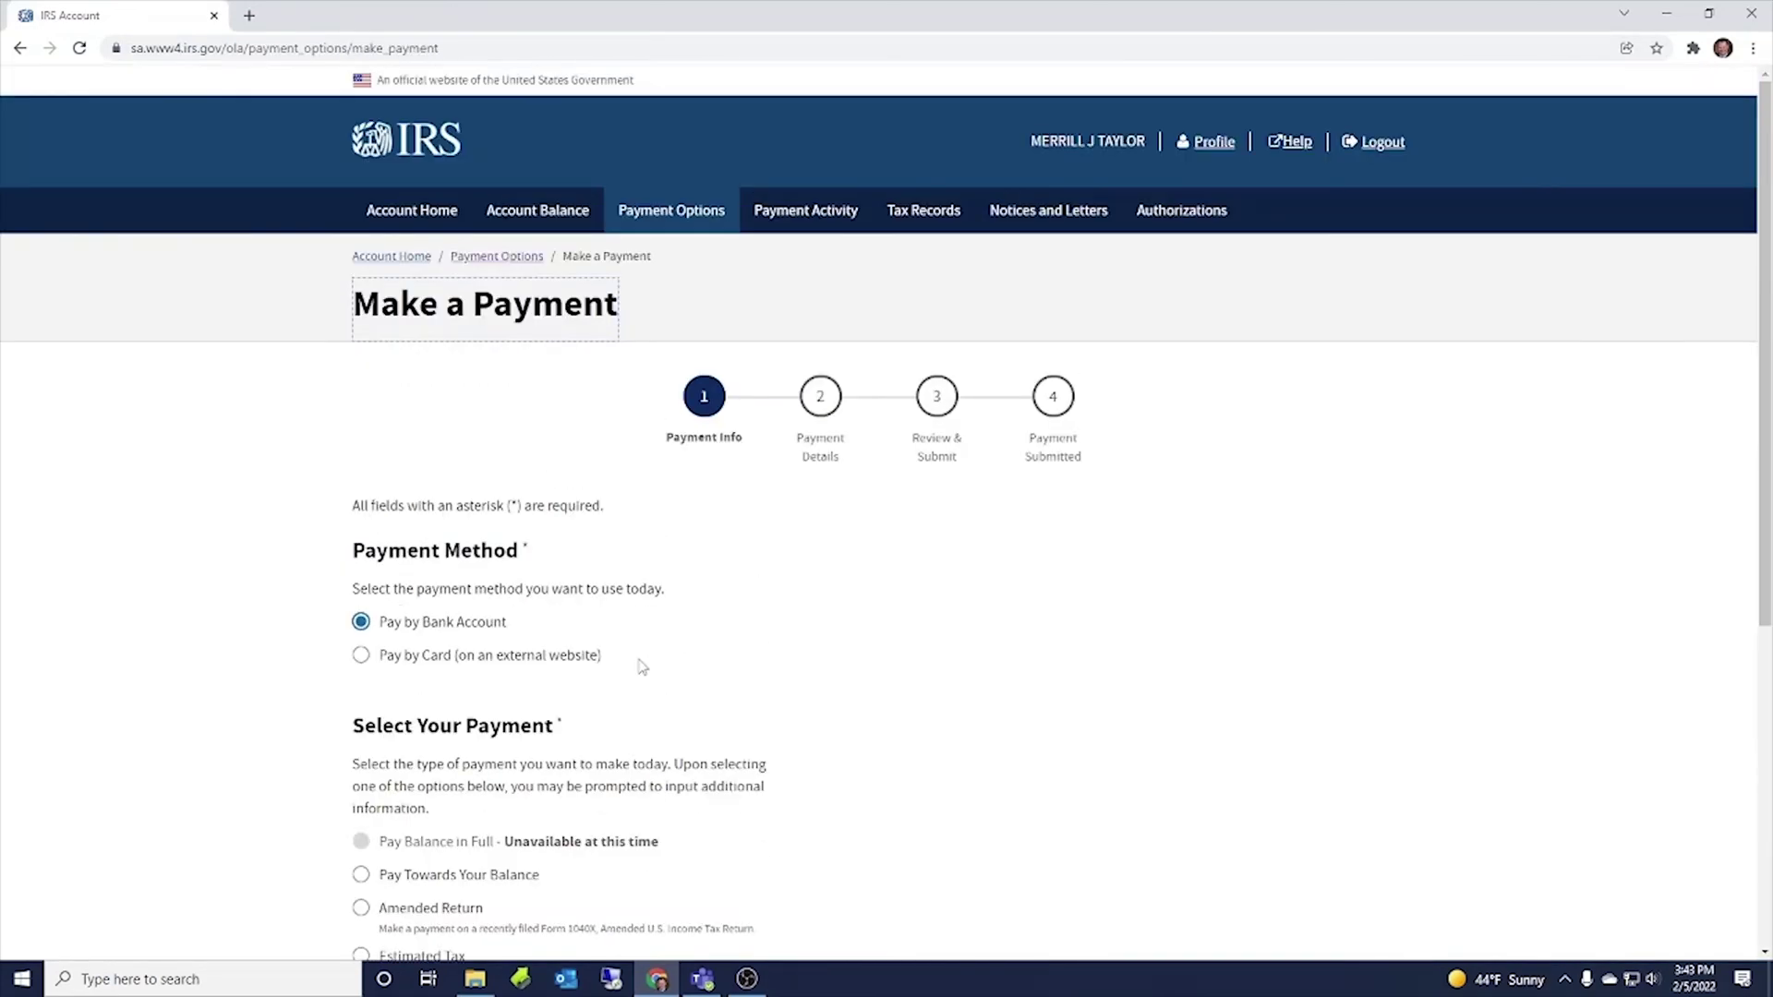
scroll(566, 641, down, 3)
scroll(653, 514, up, 3)
click(793, 225)
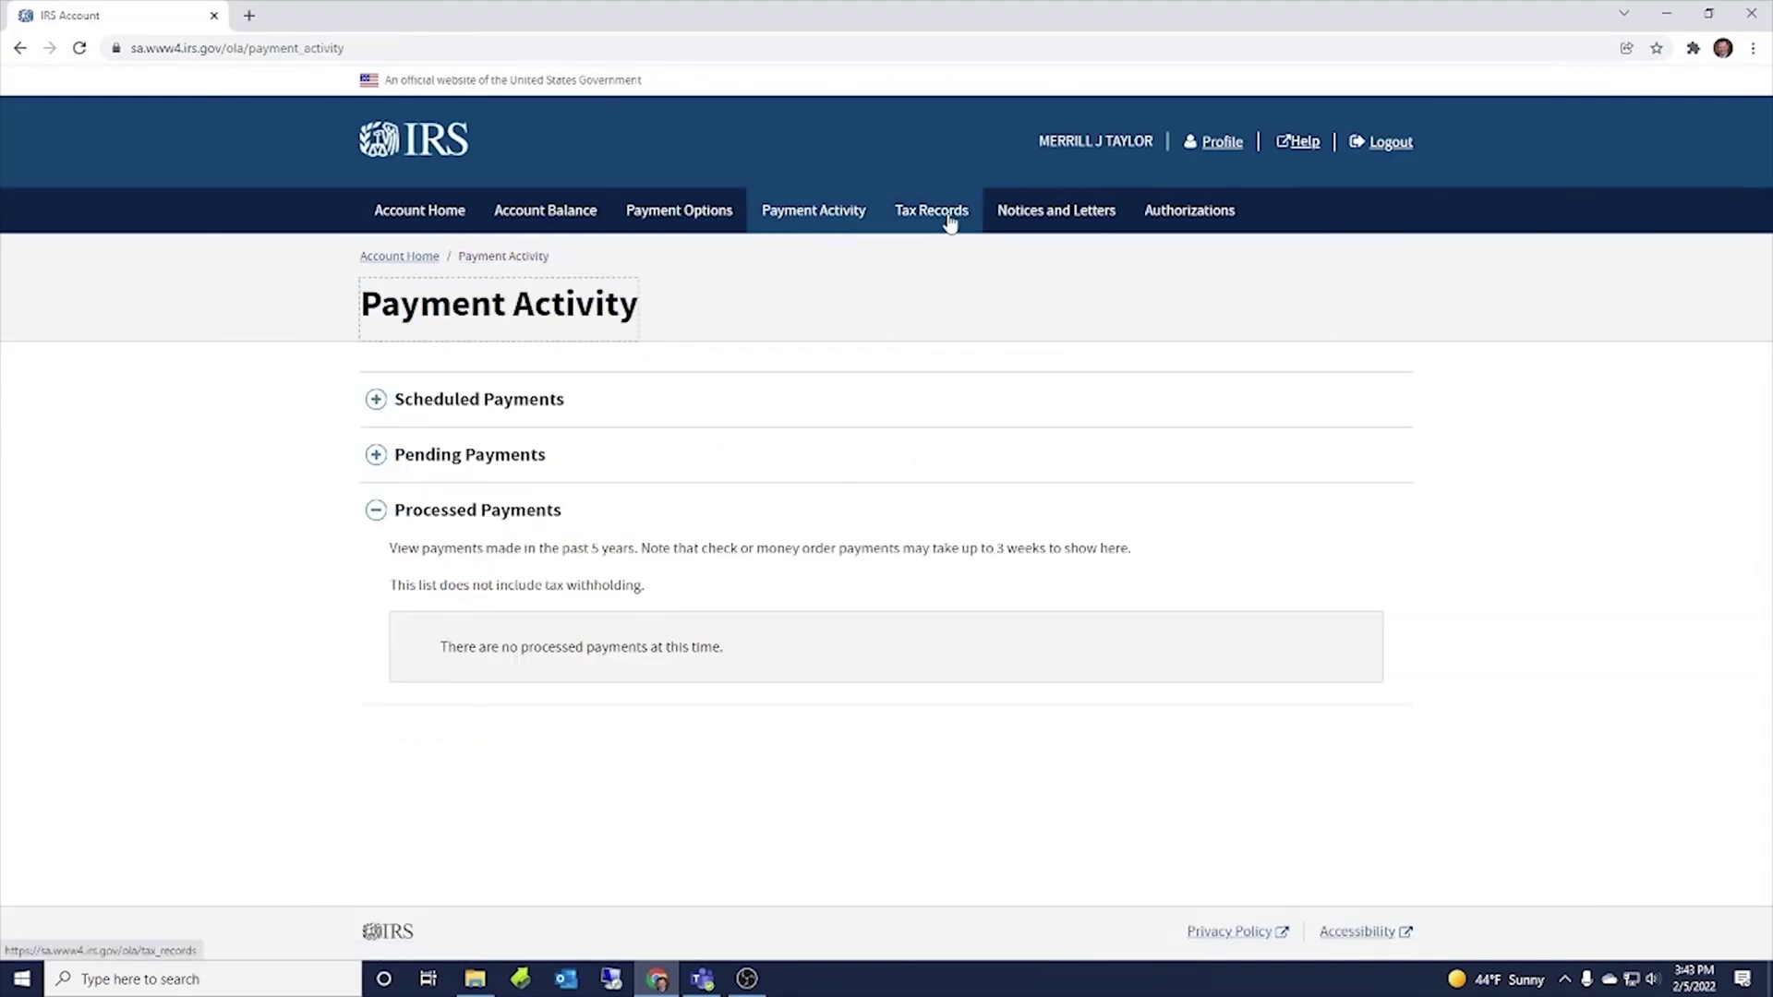
- Confirm Notices and Letters is empty, then scroll through the Authorizations page
click(1034, 221)
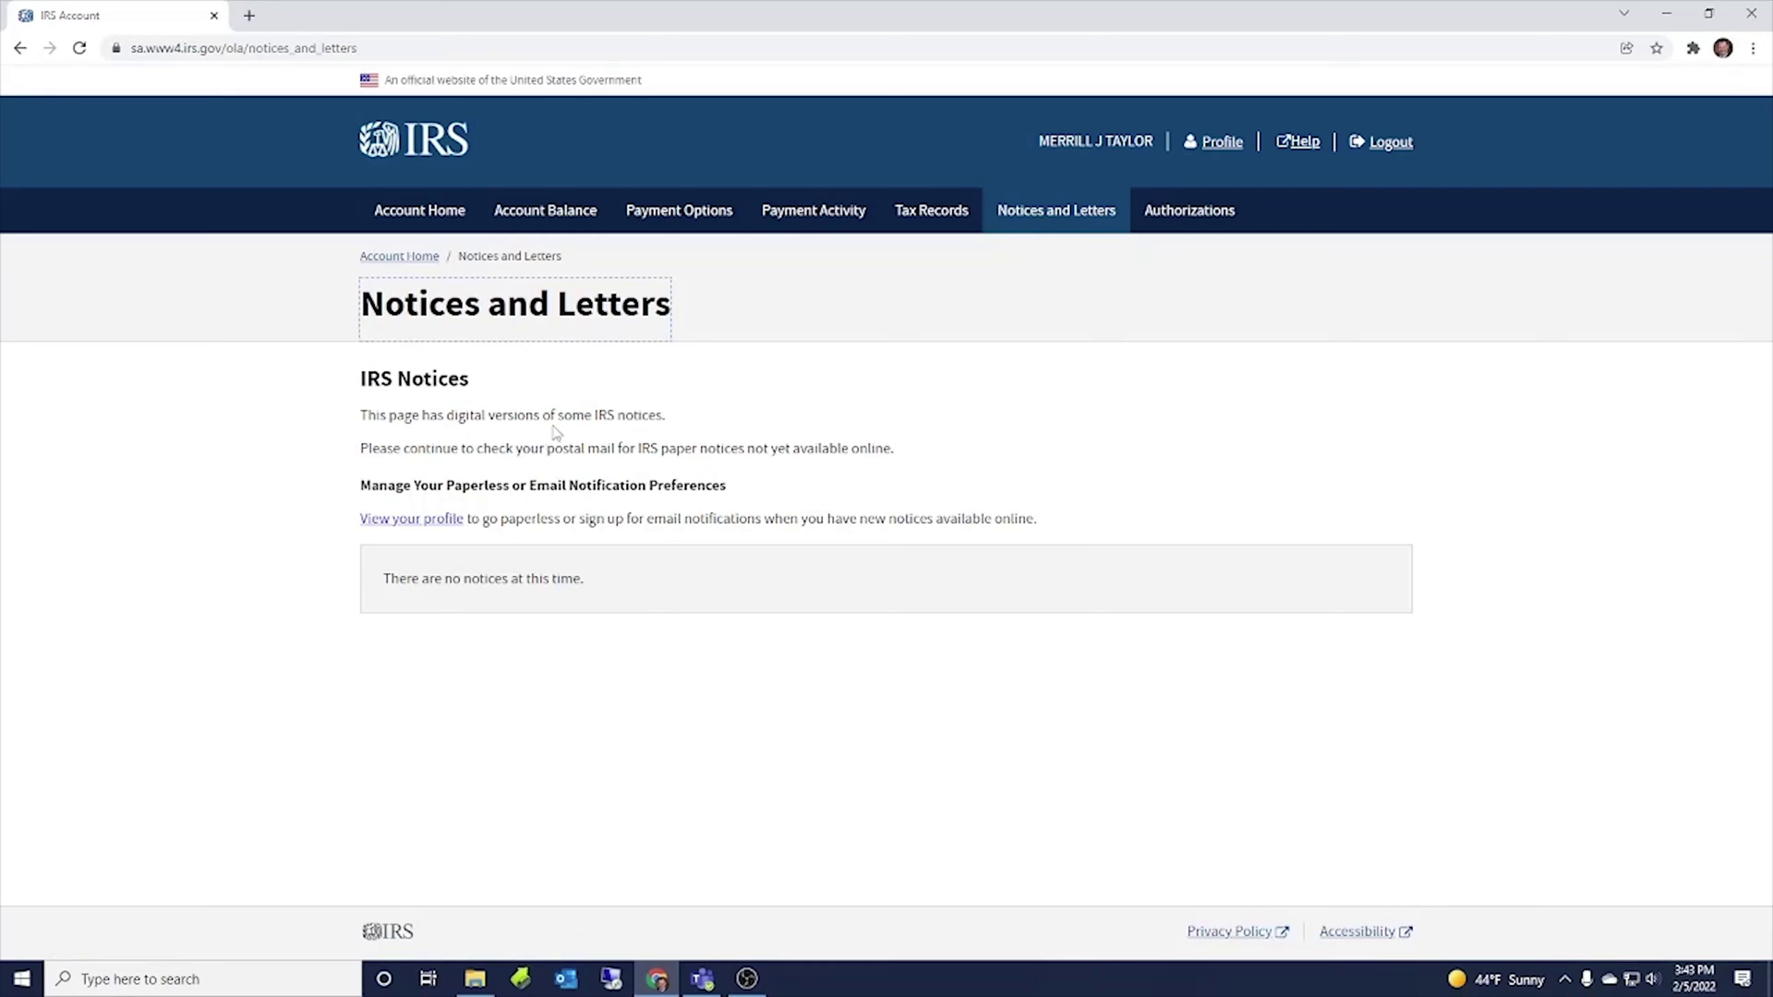
drag(557, 416, 607, 416)
click(598, 418)
click(523, 390)
click(1189, 235)
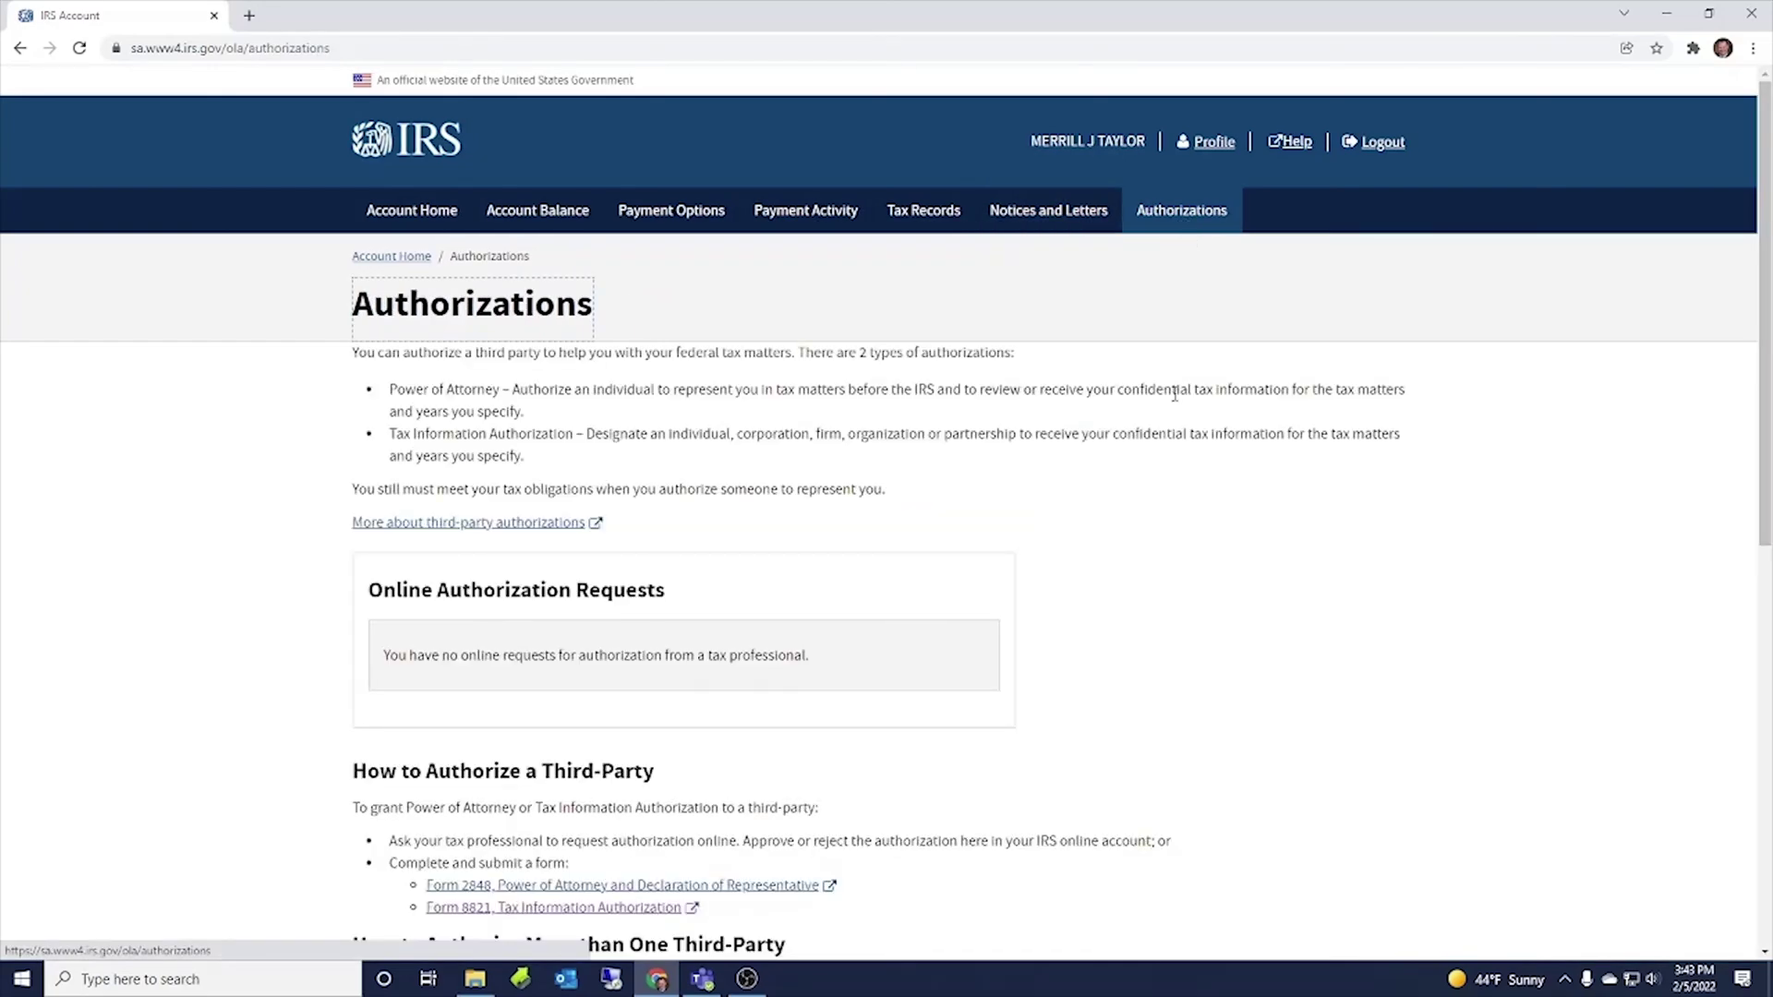
scroll(1141, 474, down, 2)
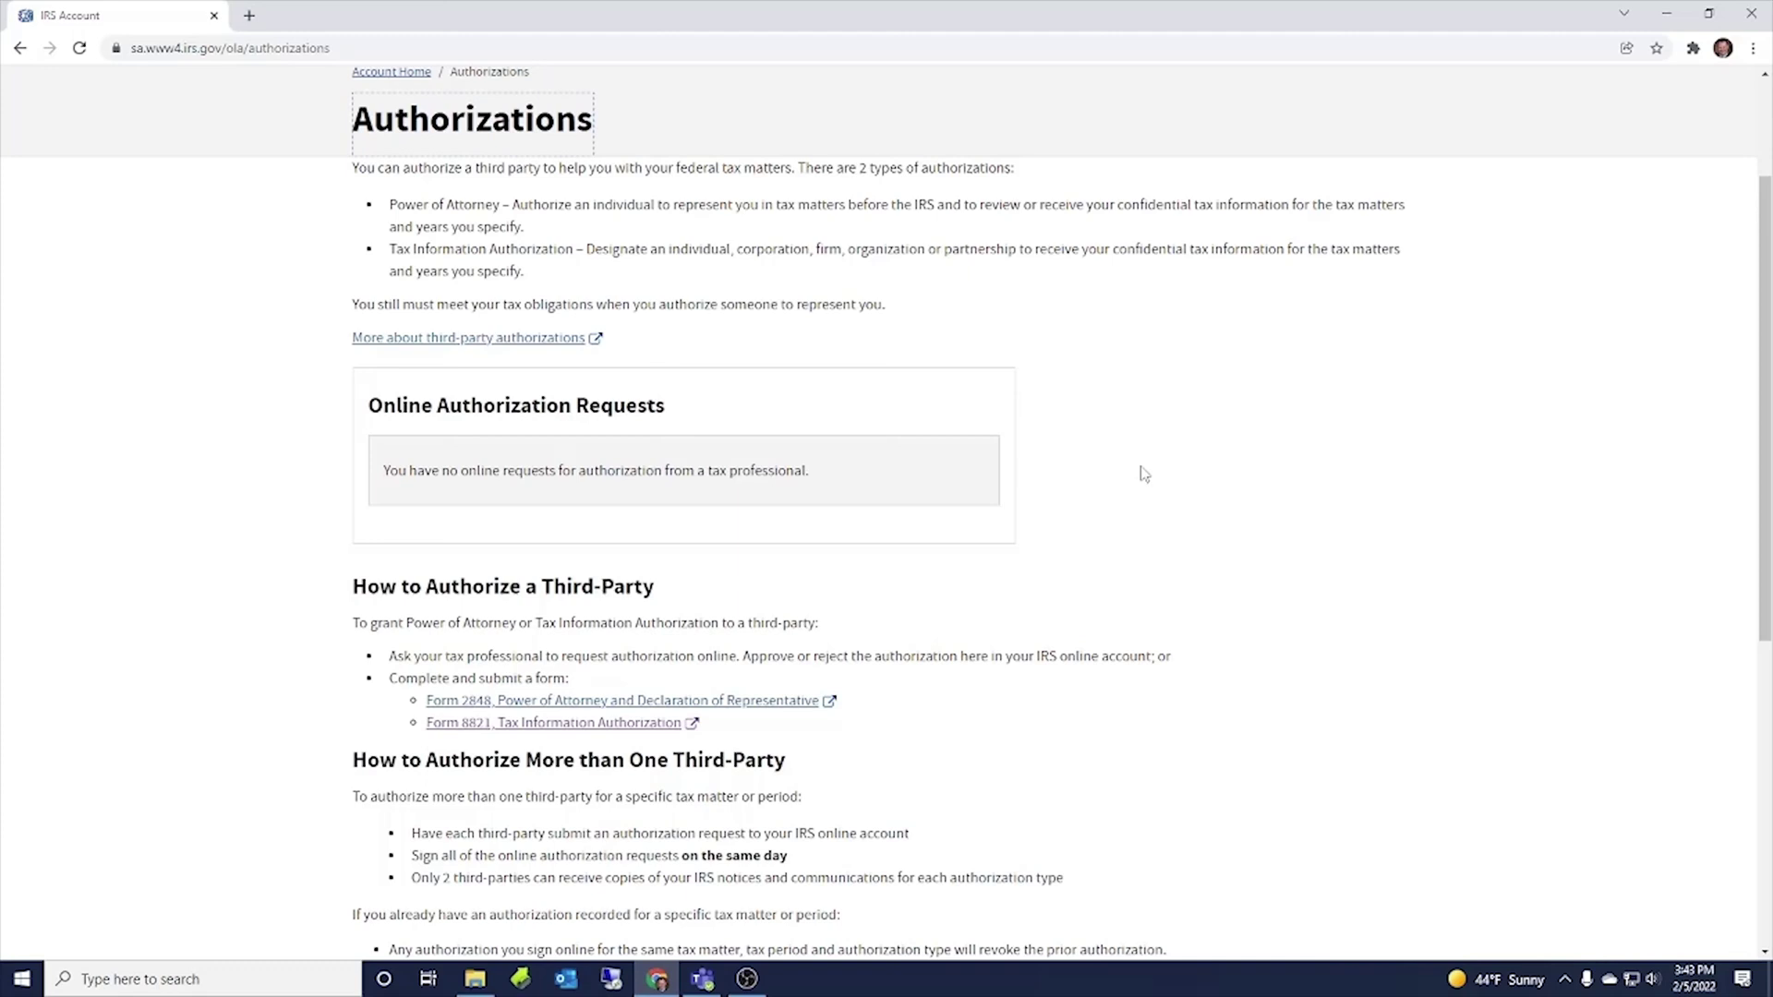
scroll(1119, 529, up, 2)
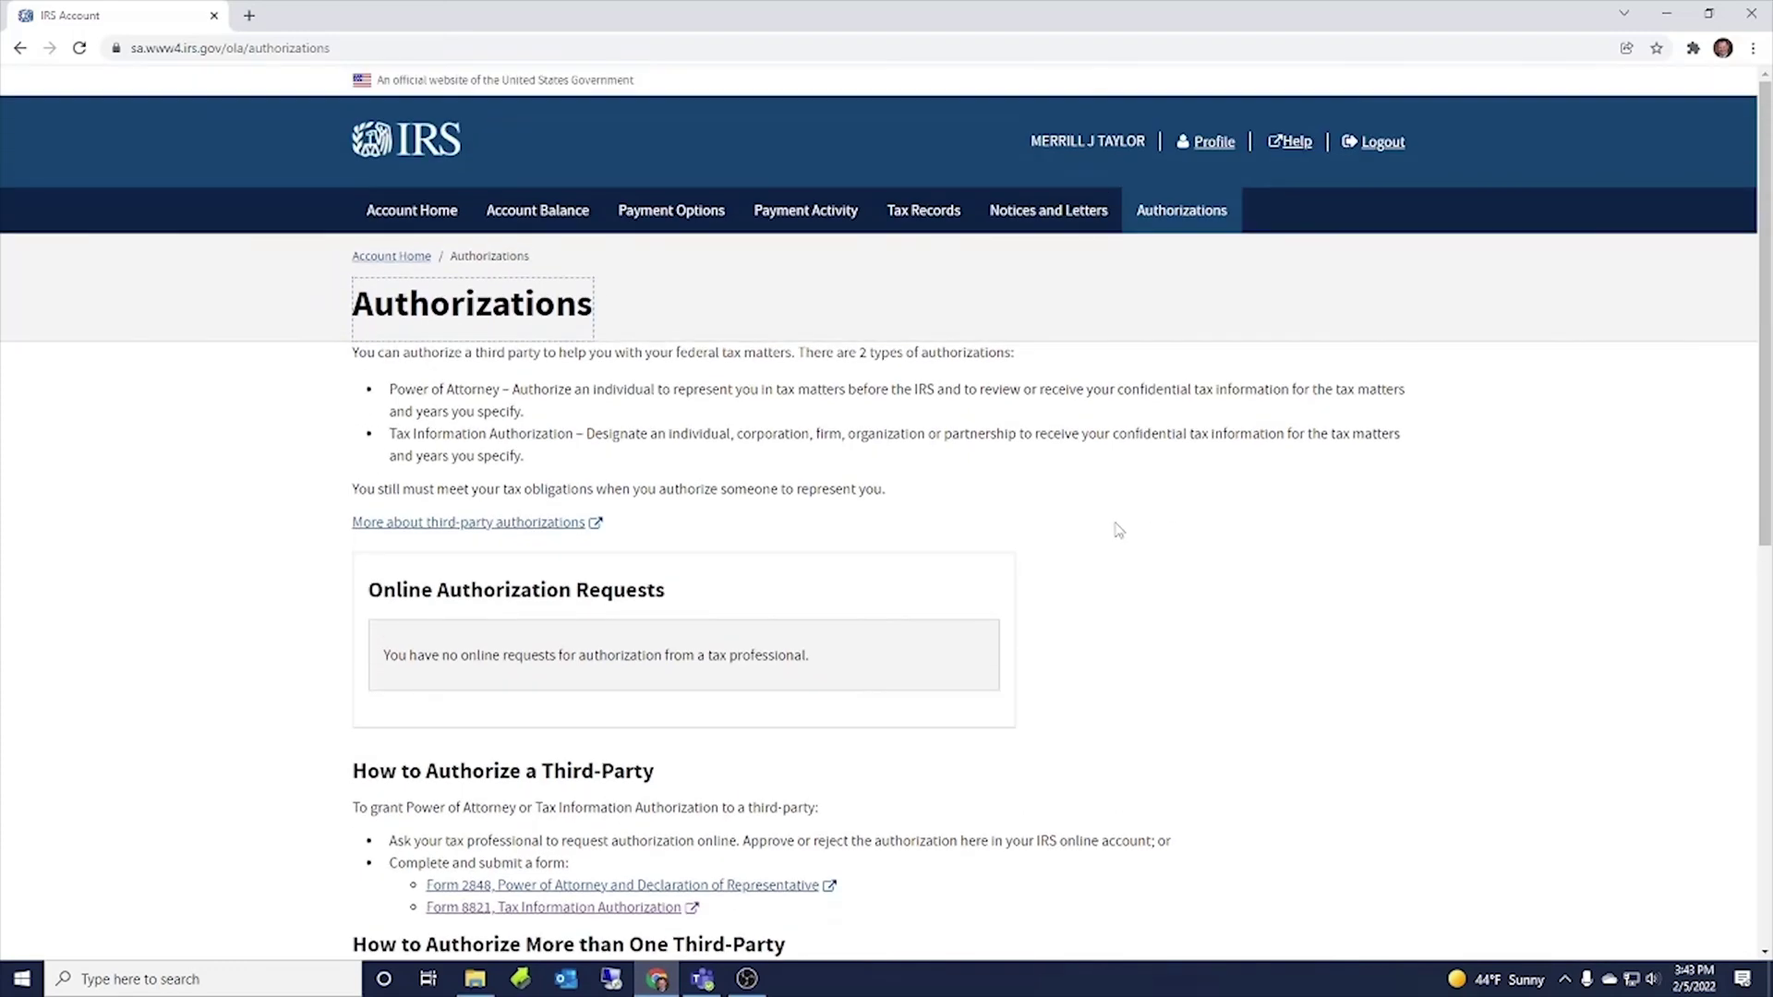
- From Tax Records, launch Get Transcript in a new tab and pick Income Verification as the reason
click(924, 211)
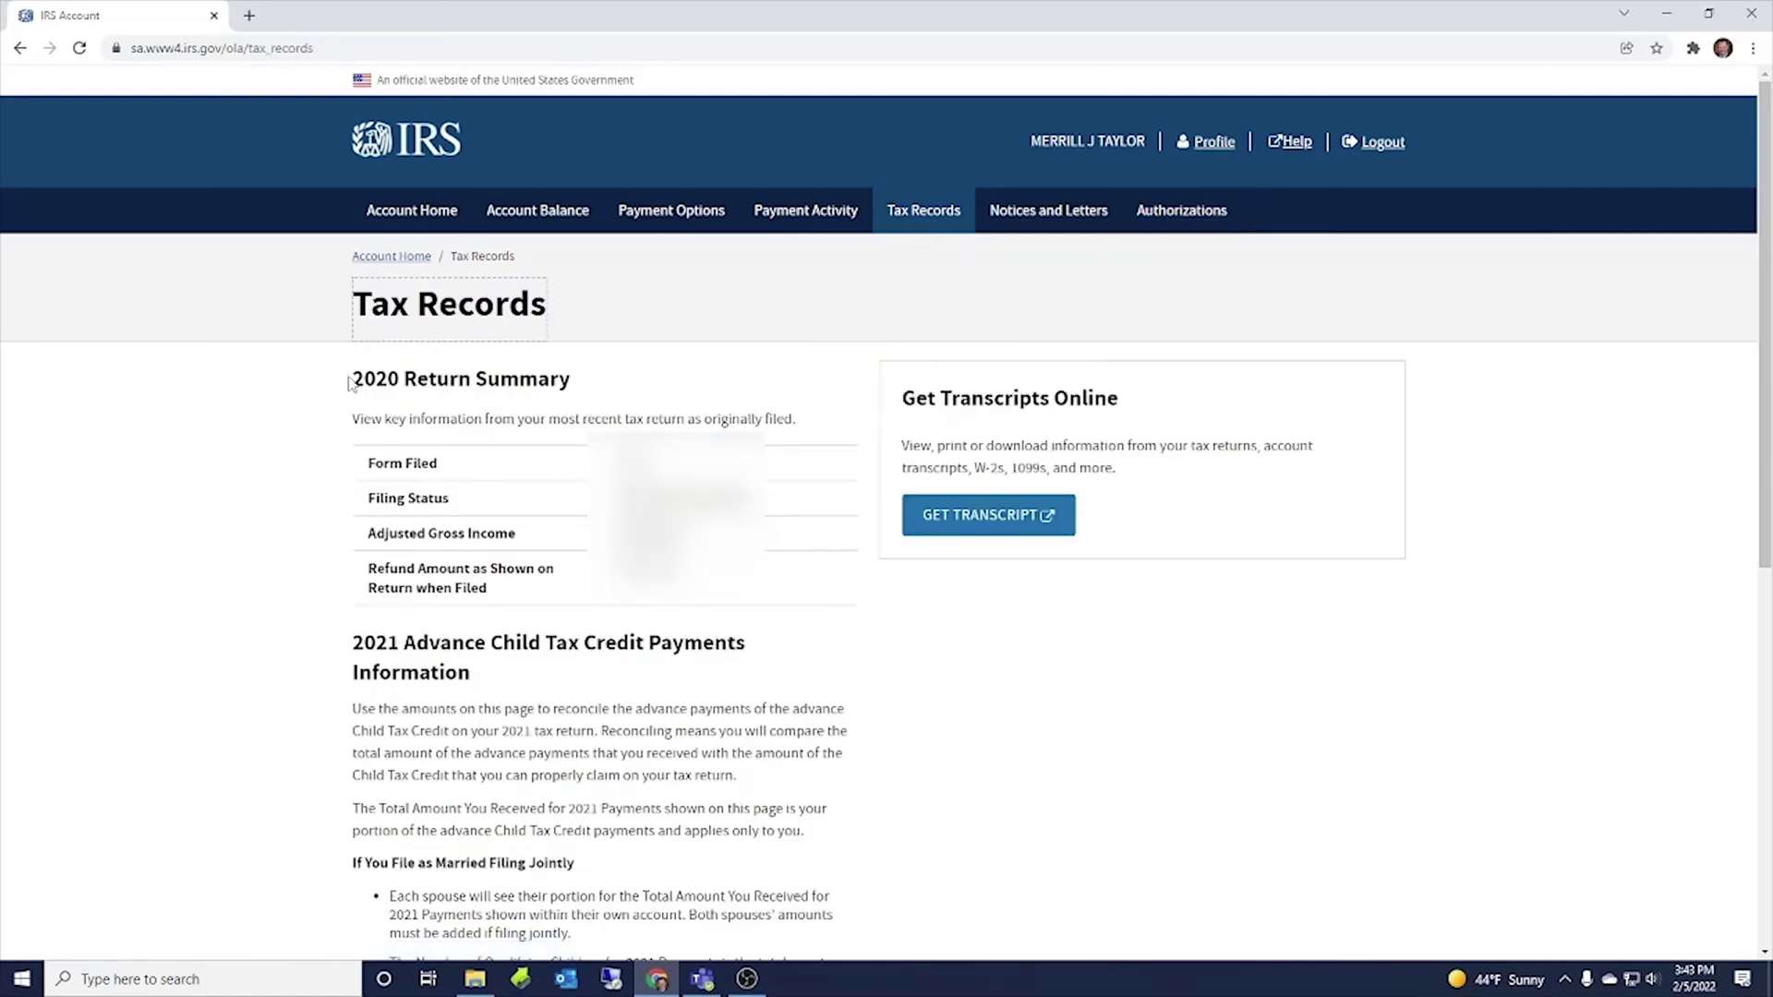
click(1032, 517)
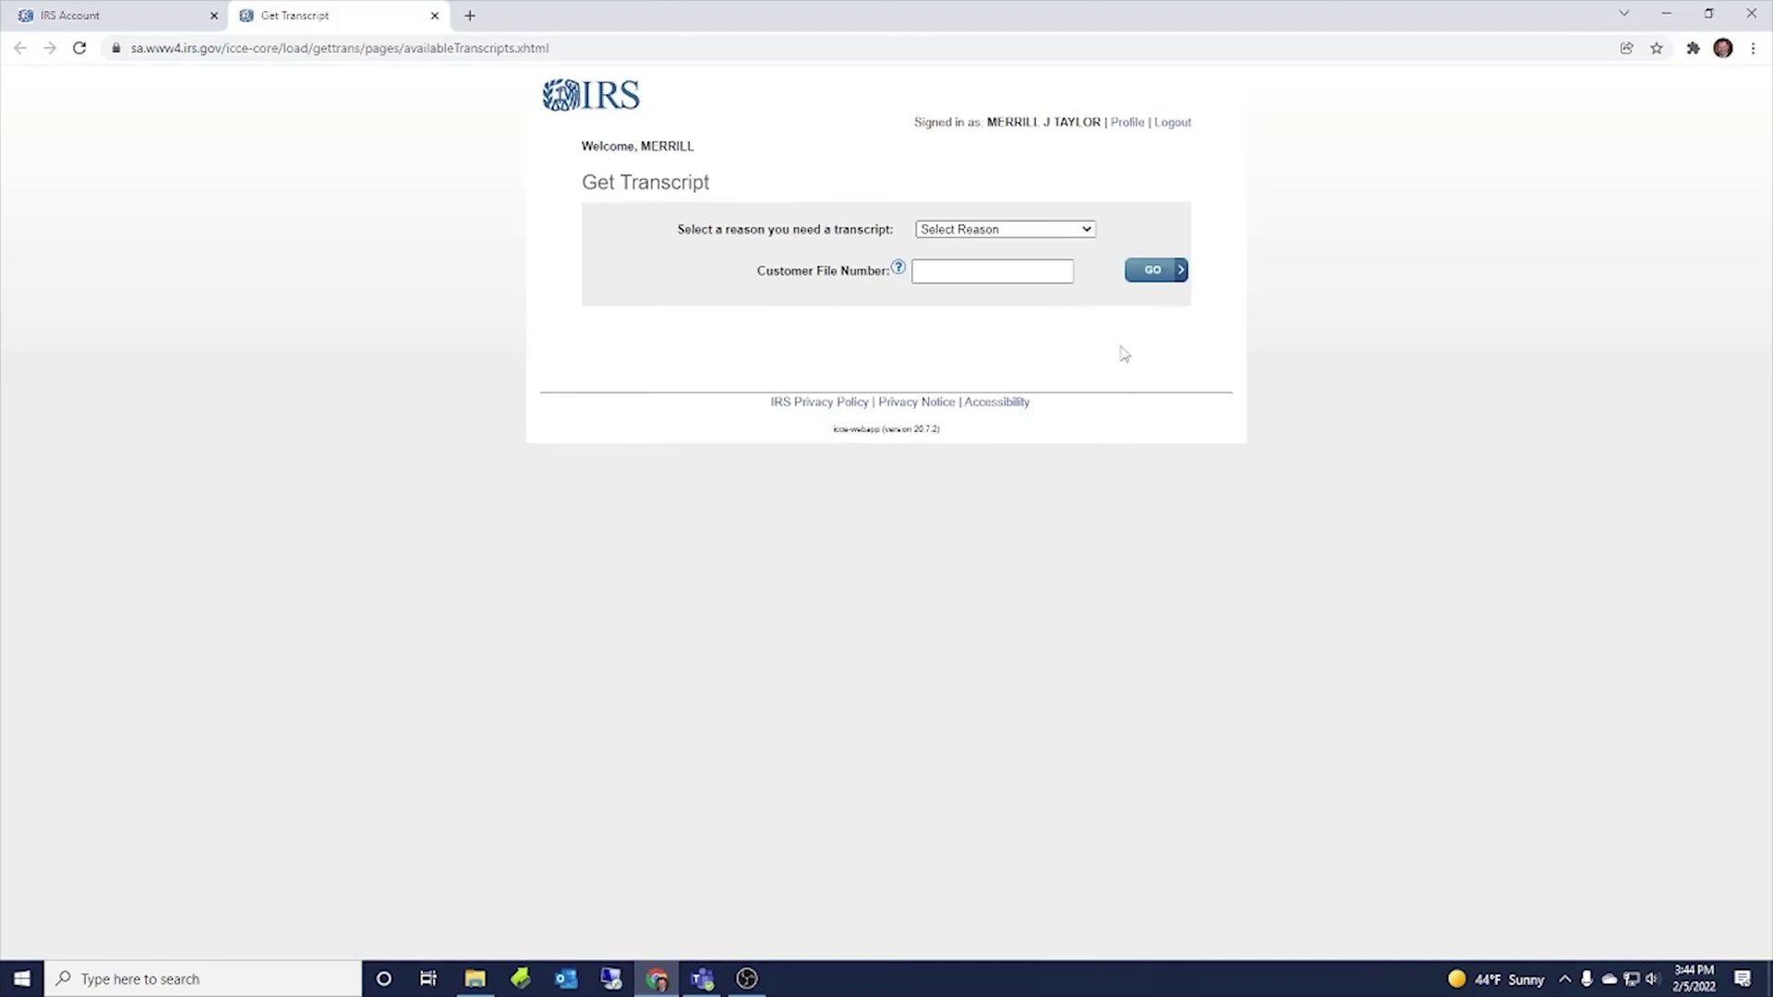
click(1085, 230)
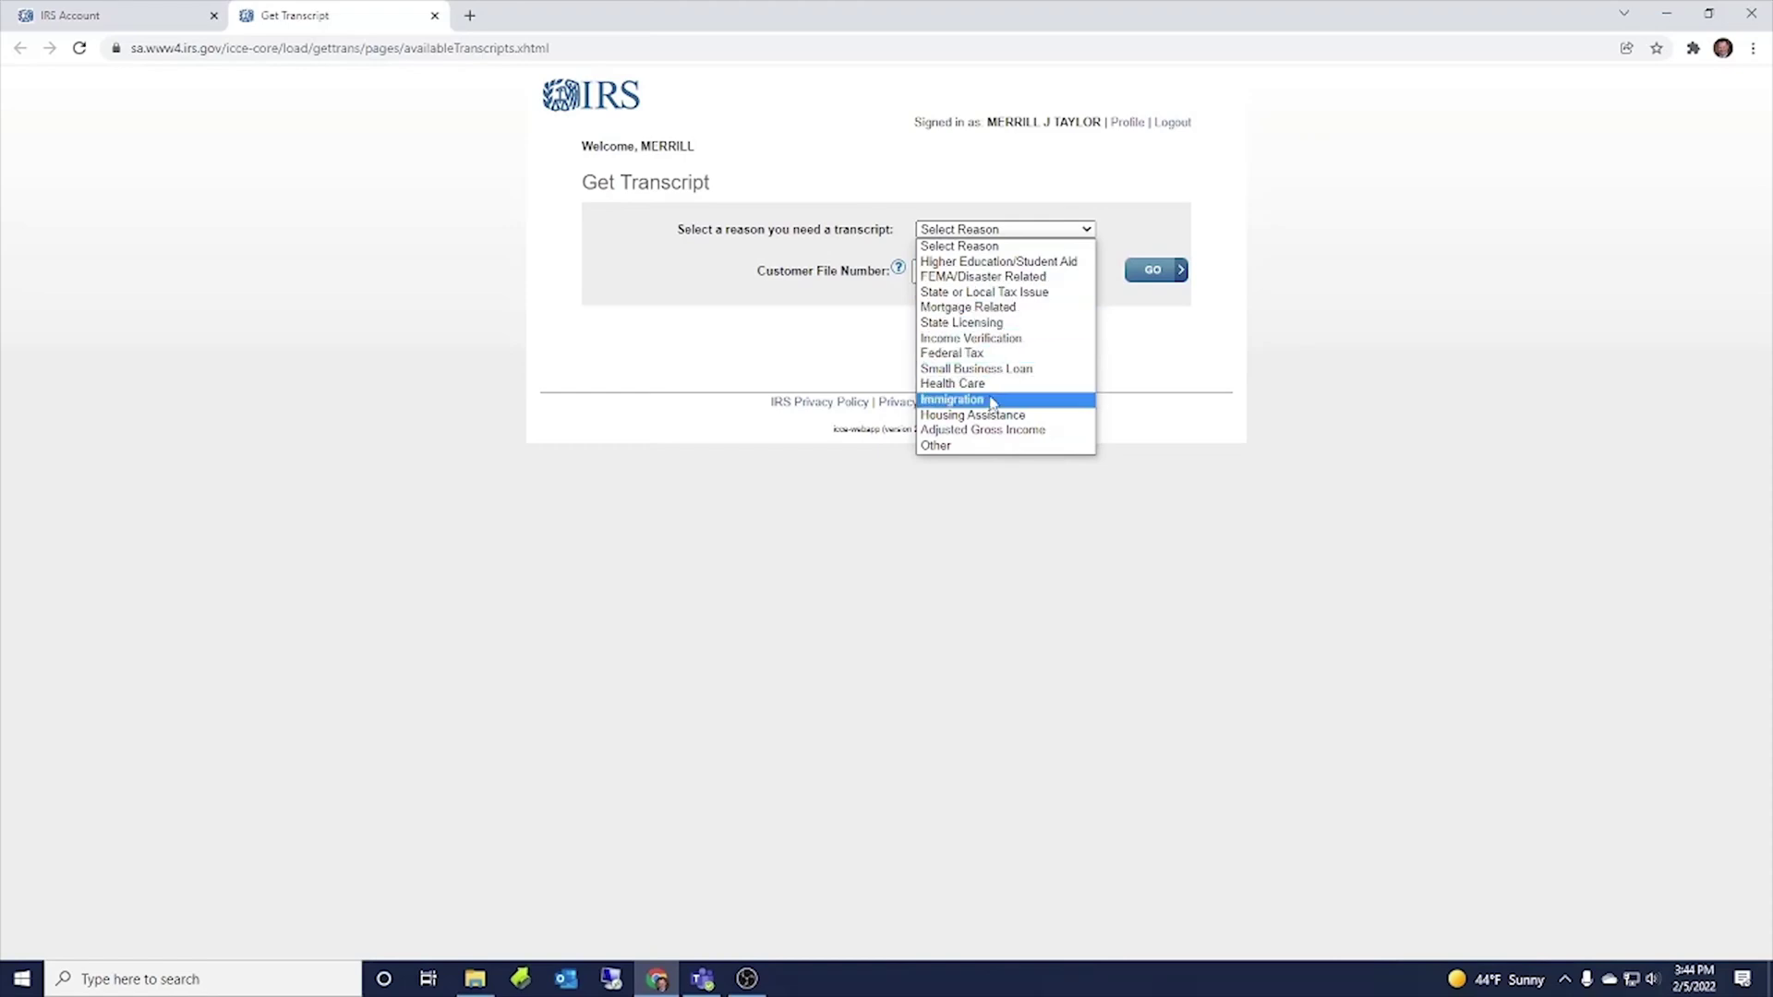
click(1012, 342)
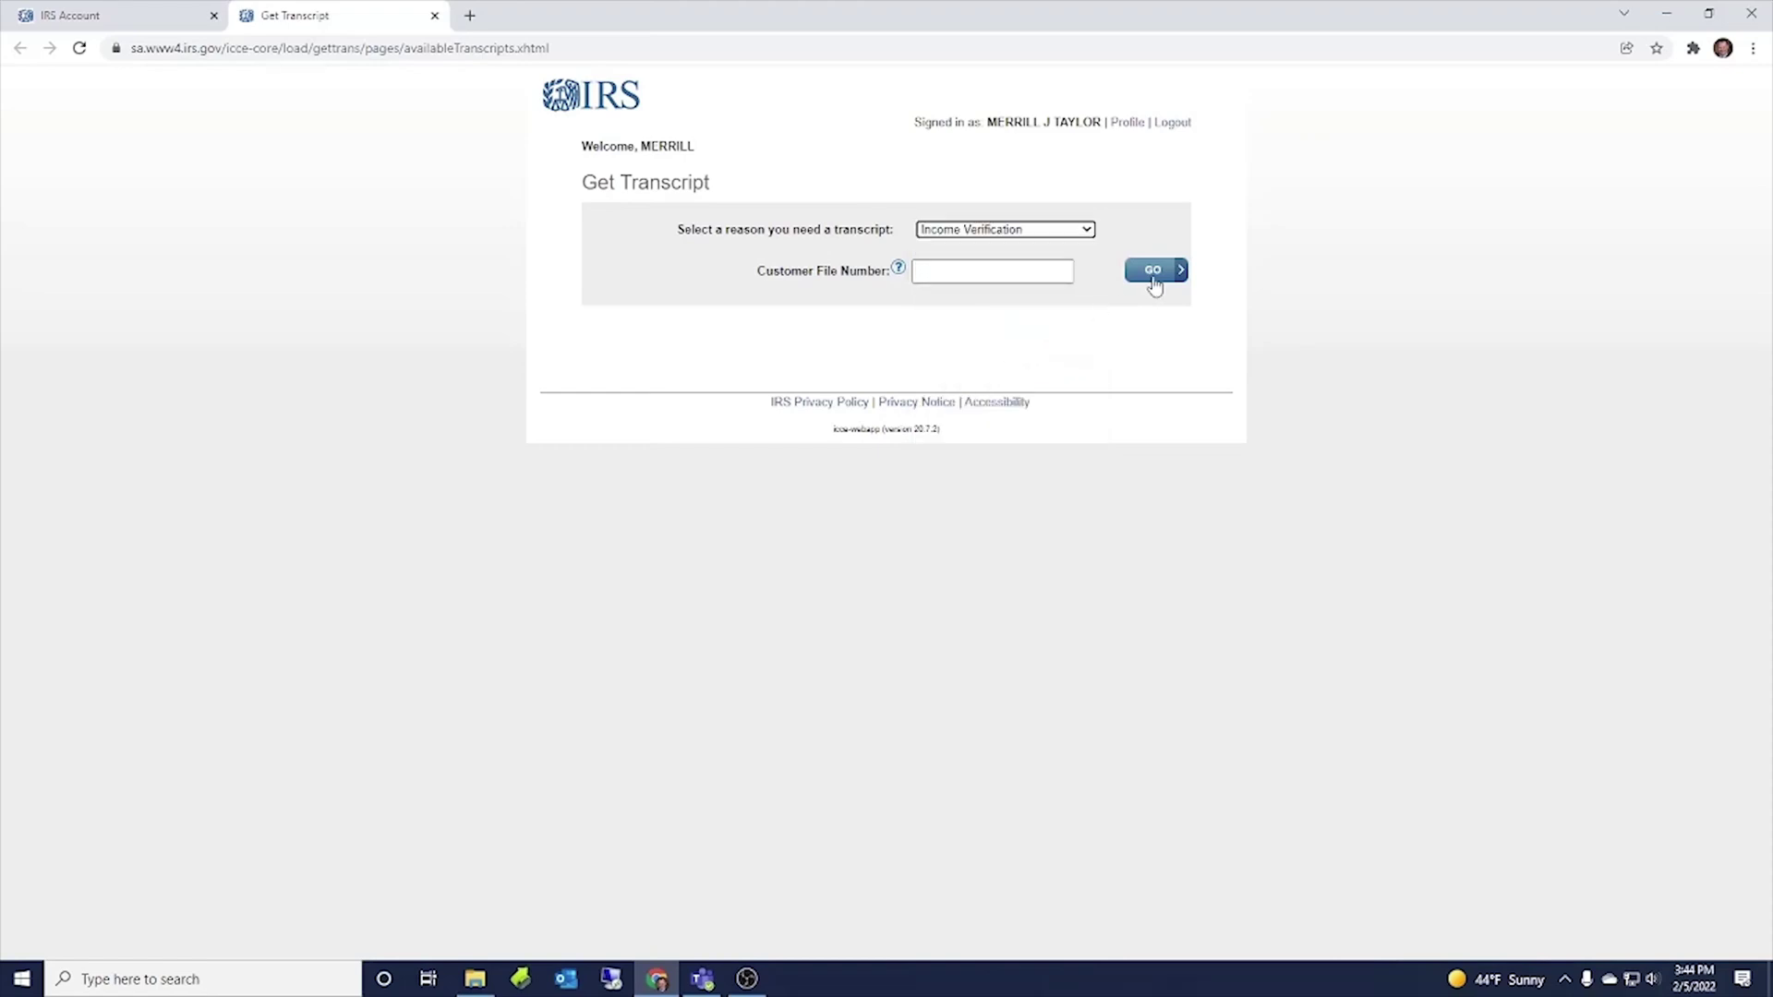
- Compare suggested transcripts for Income Verification, Health Care, Housing Assistance and Adjusted Gross Income
click(1151, 285)
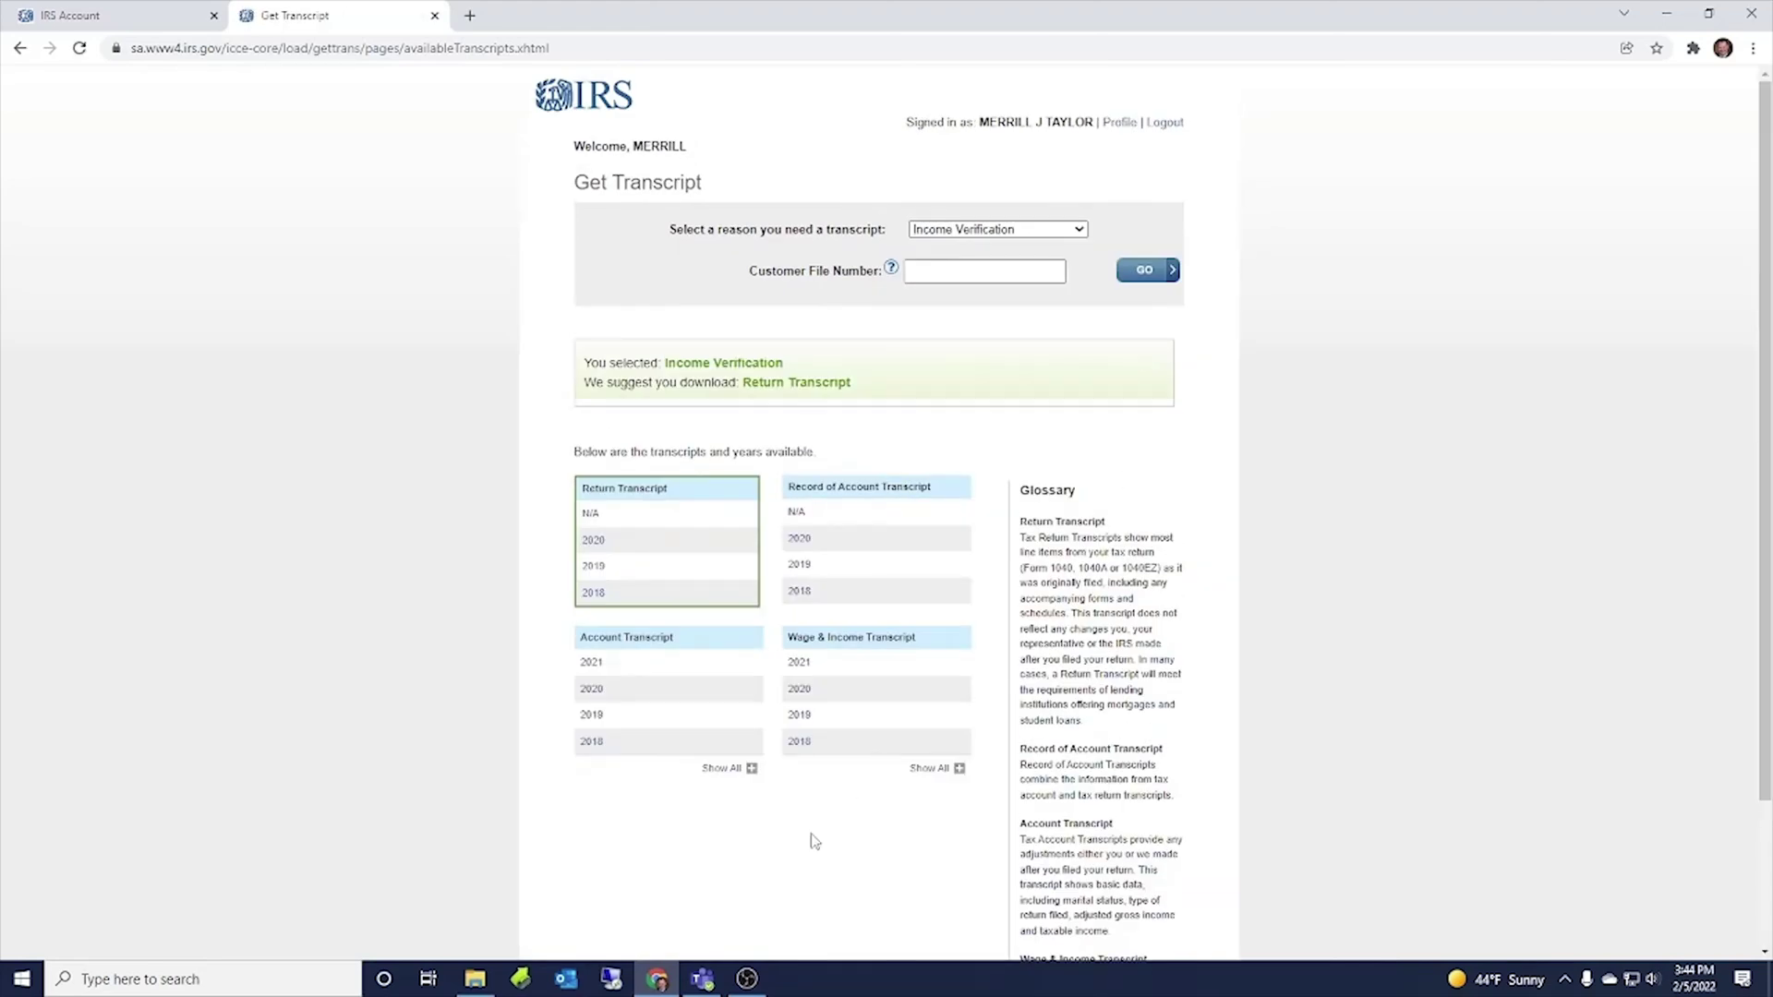
click(992, 231)
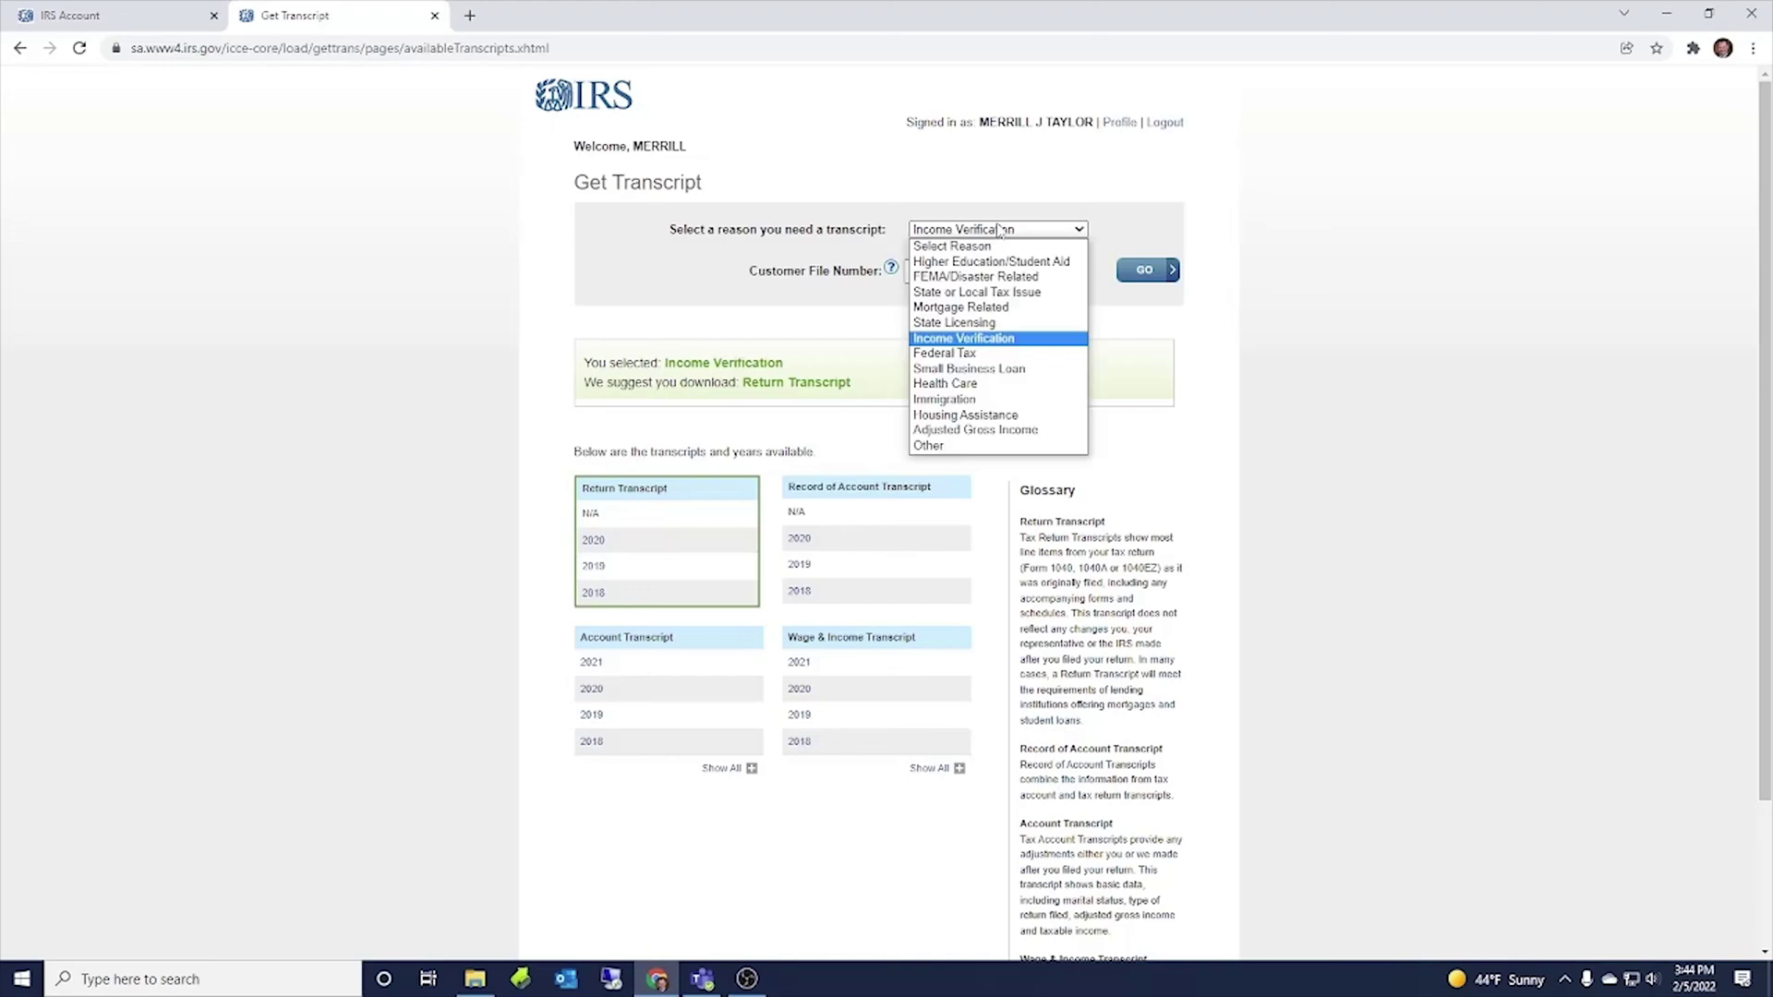
click(986, 386)
click(1148, 277)
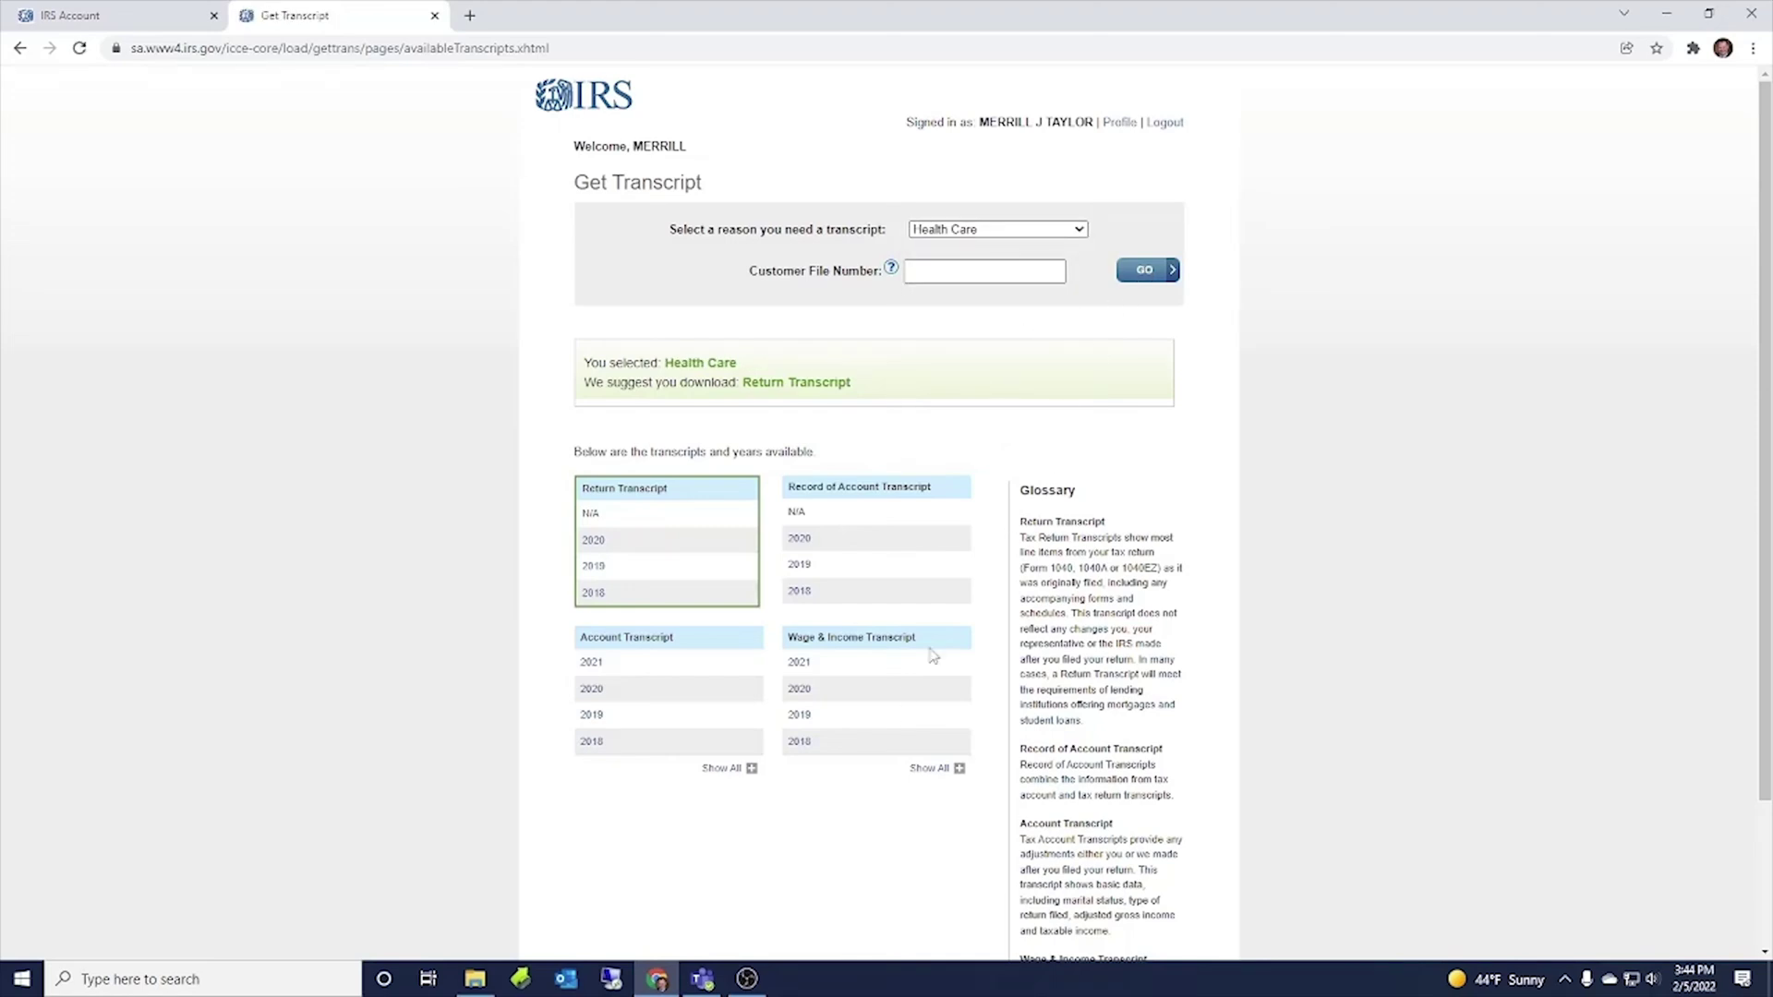
click(988, 231)
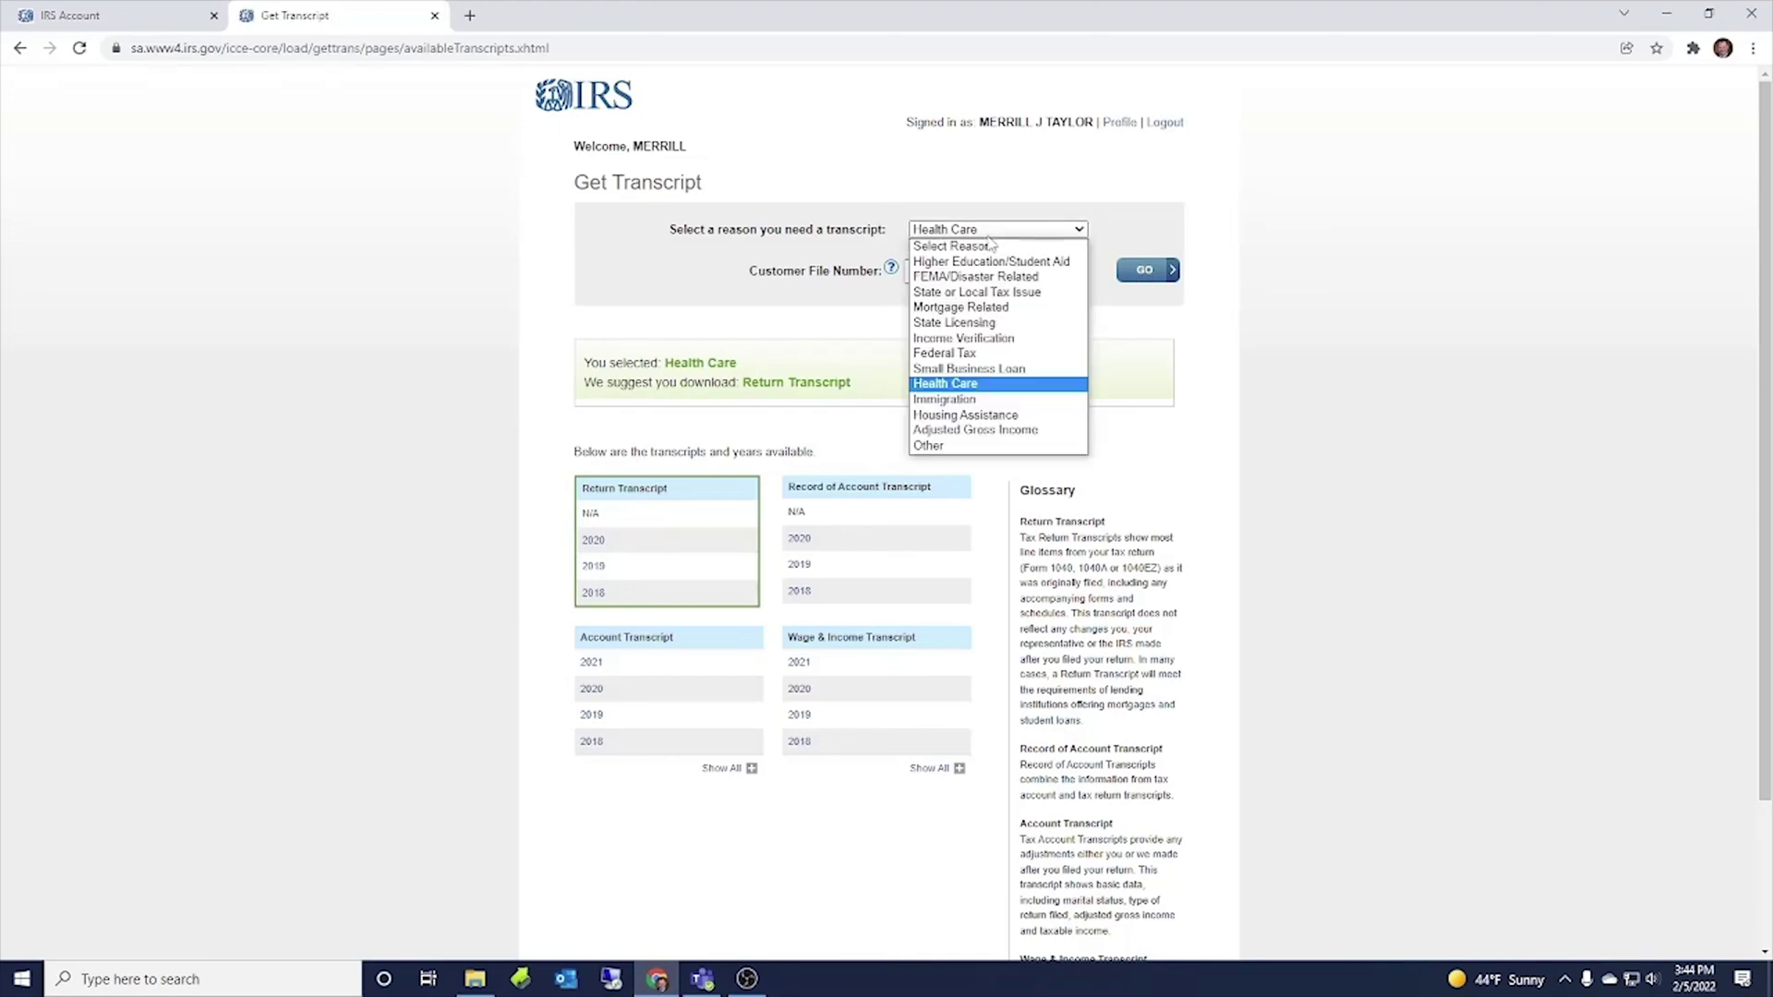
click(965, 415)
click(1146, 270)
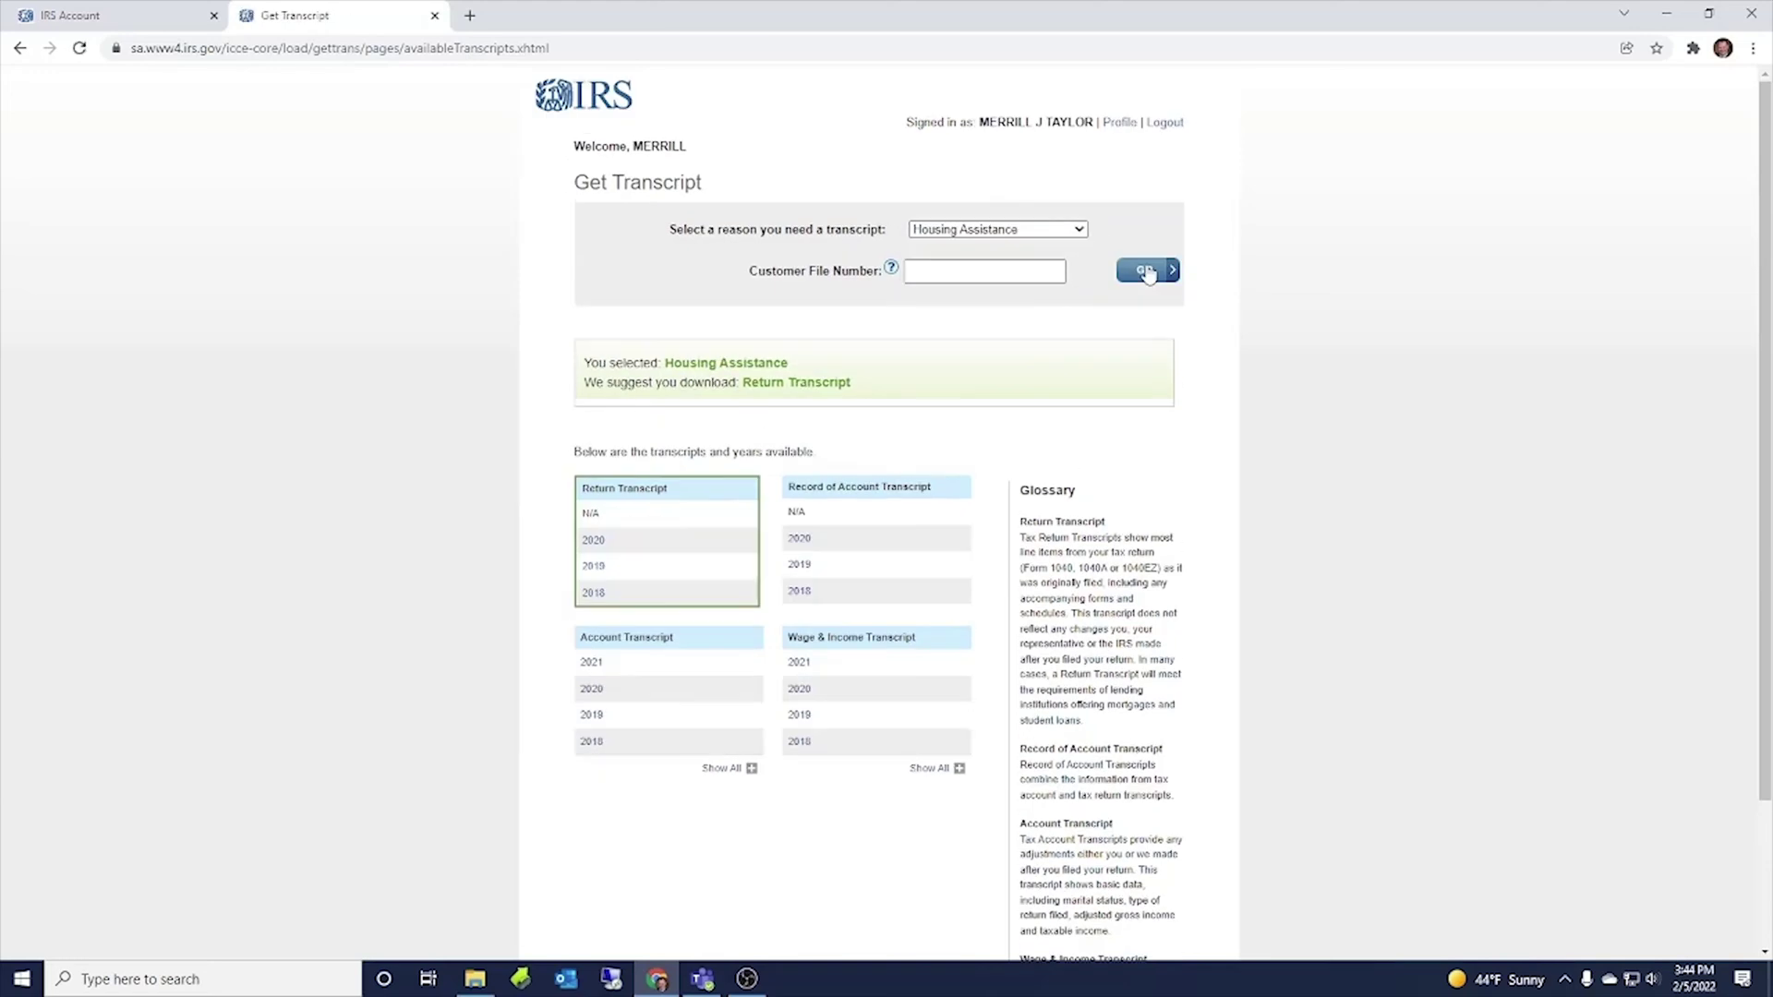
click(942, 231)
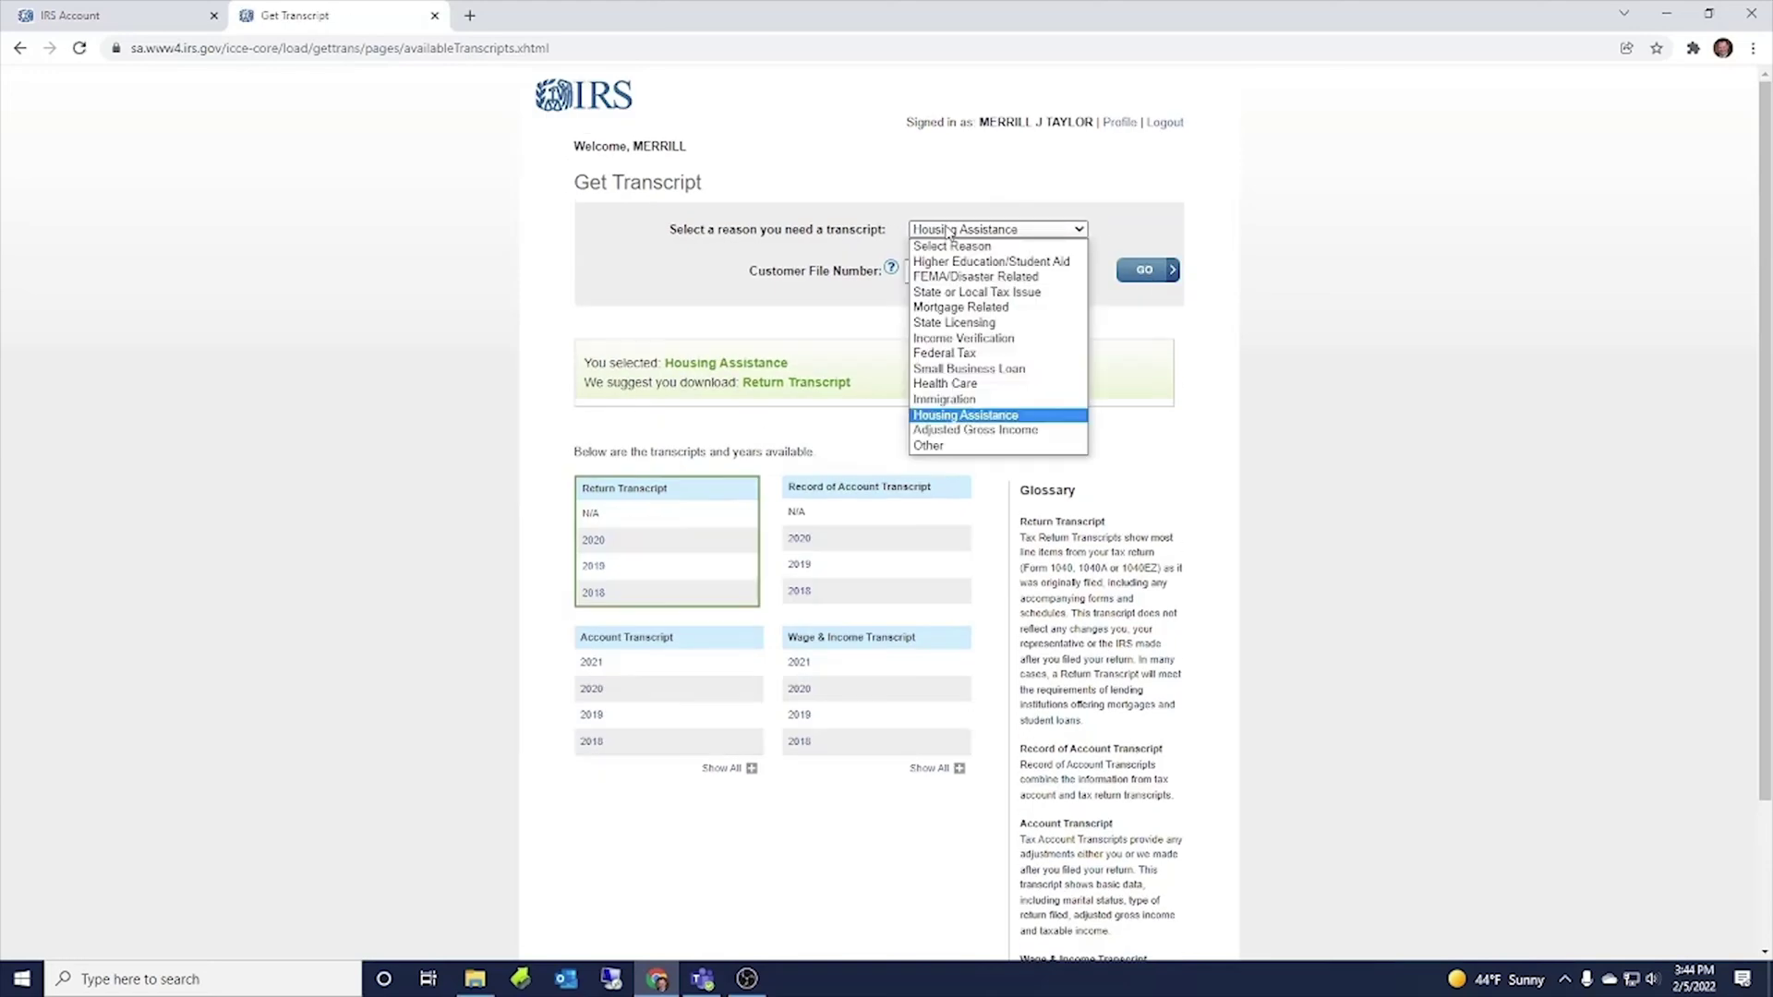
click(947, 431)
click(1138, 272)
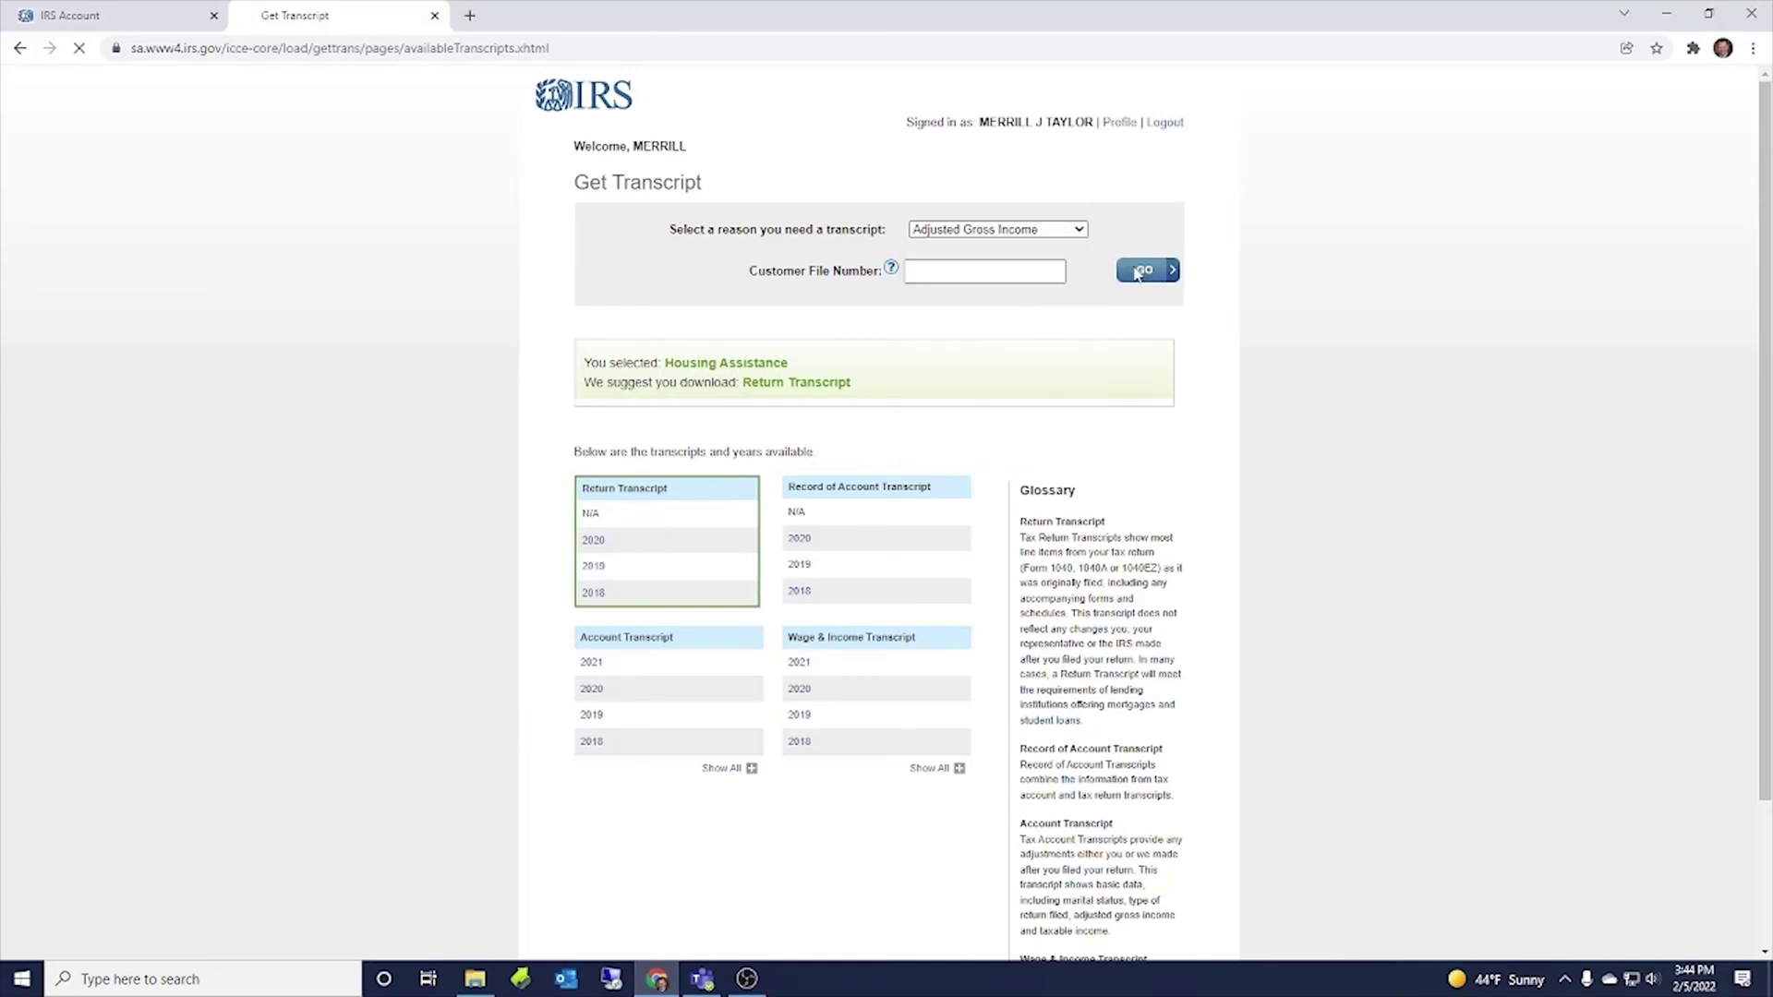
- Return to Income Verification and show all Account and Wage & Income Transcript years
click(988, 231)
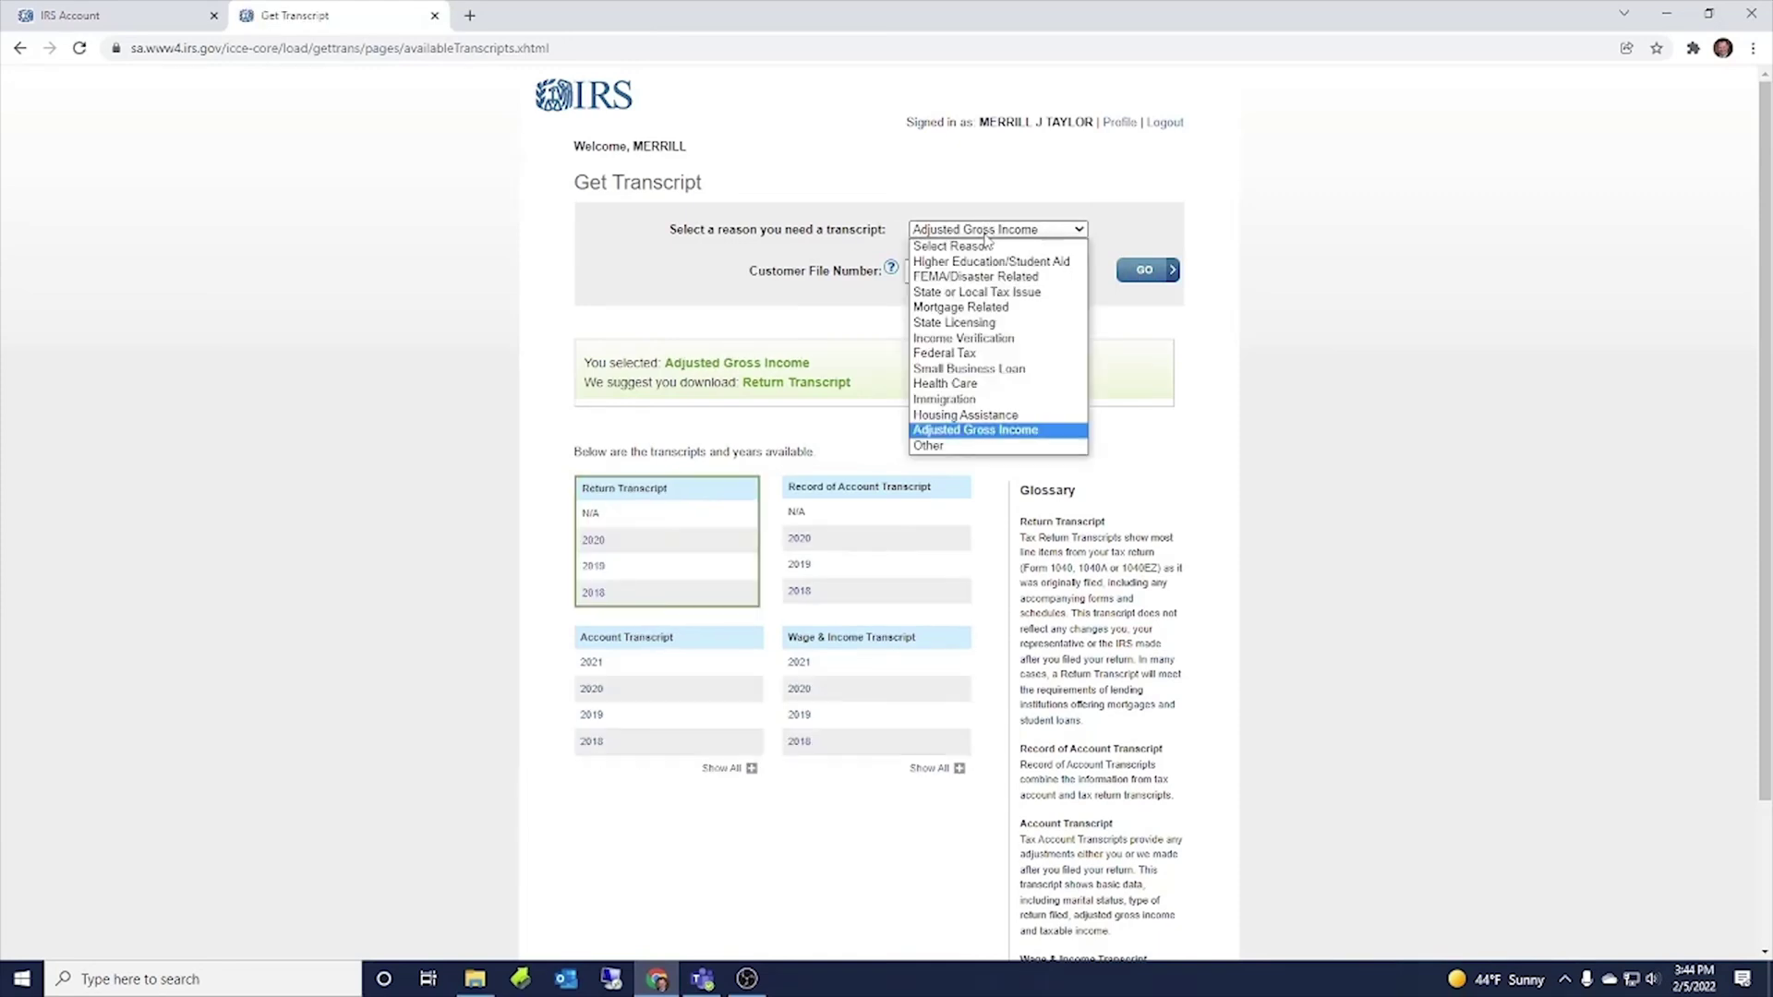
click(968, 340)
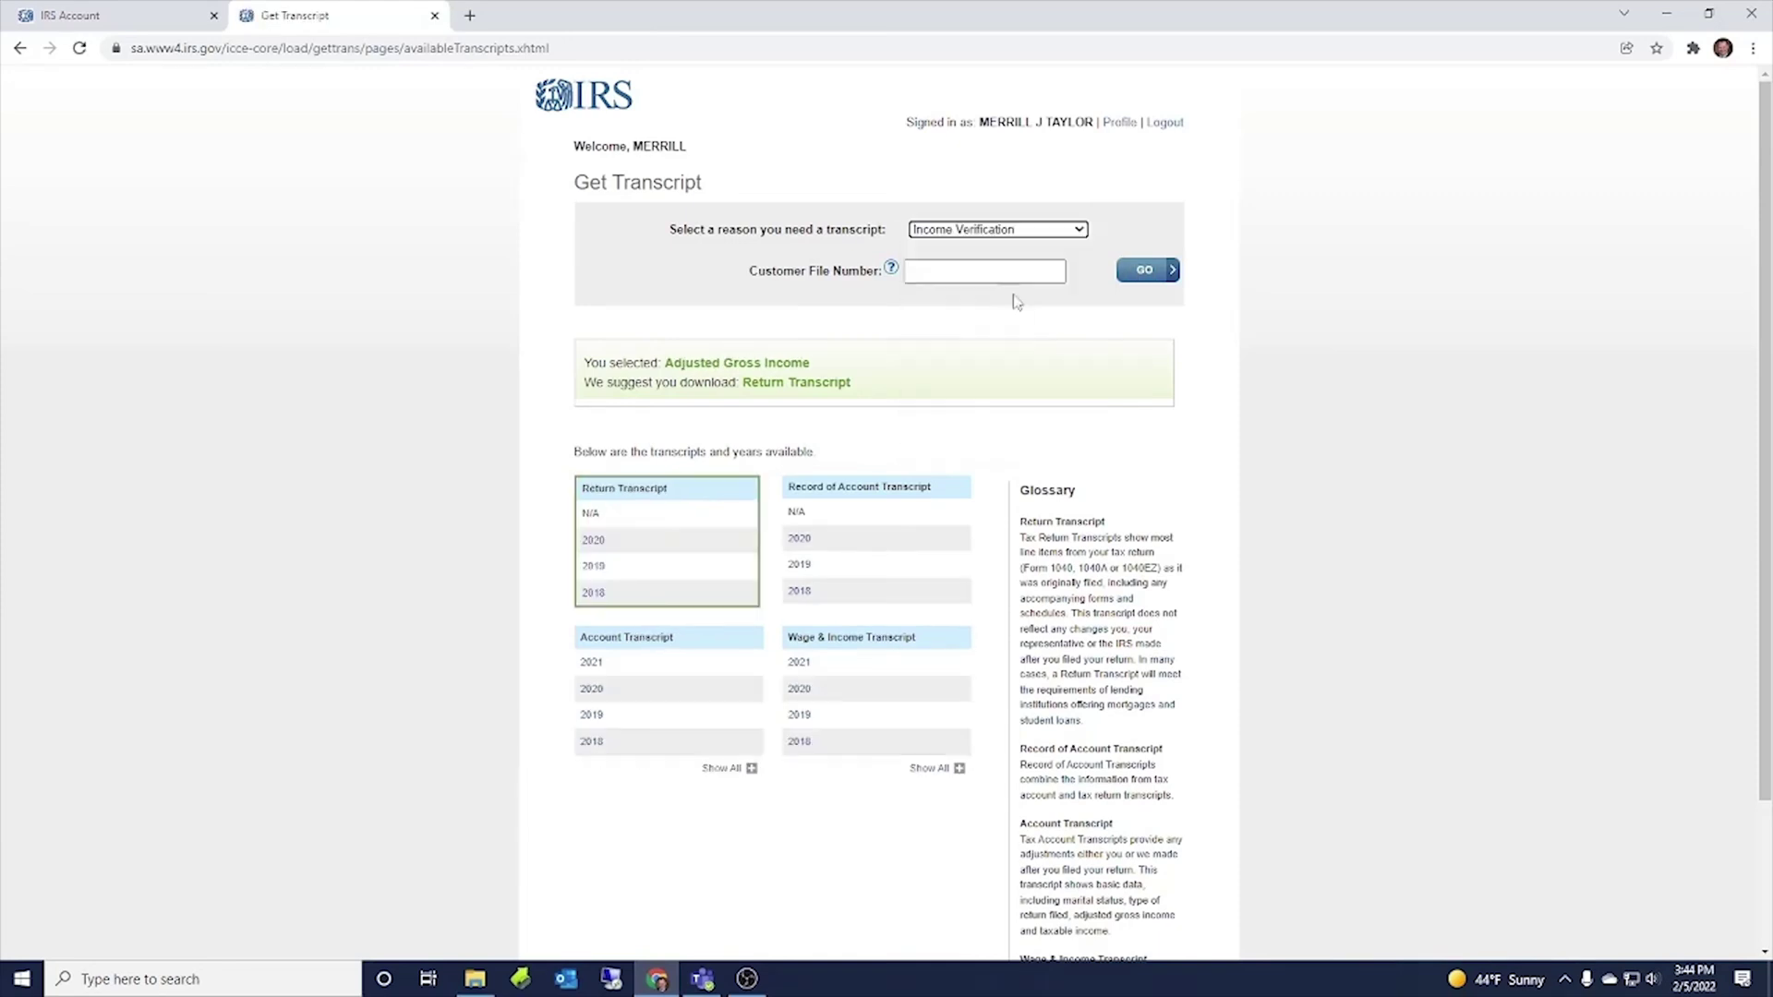
click(1143, 271)
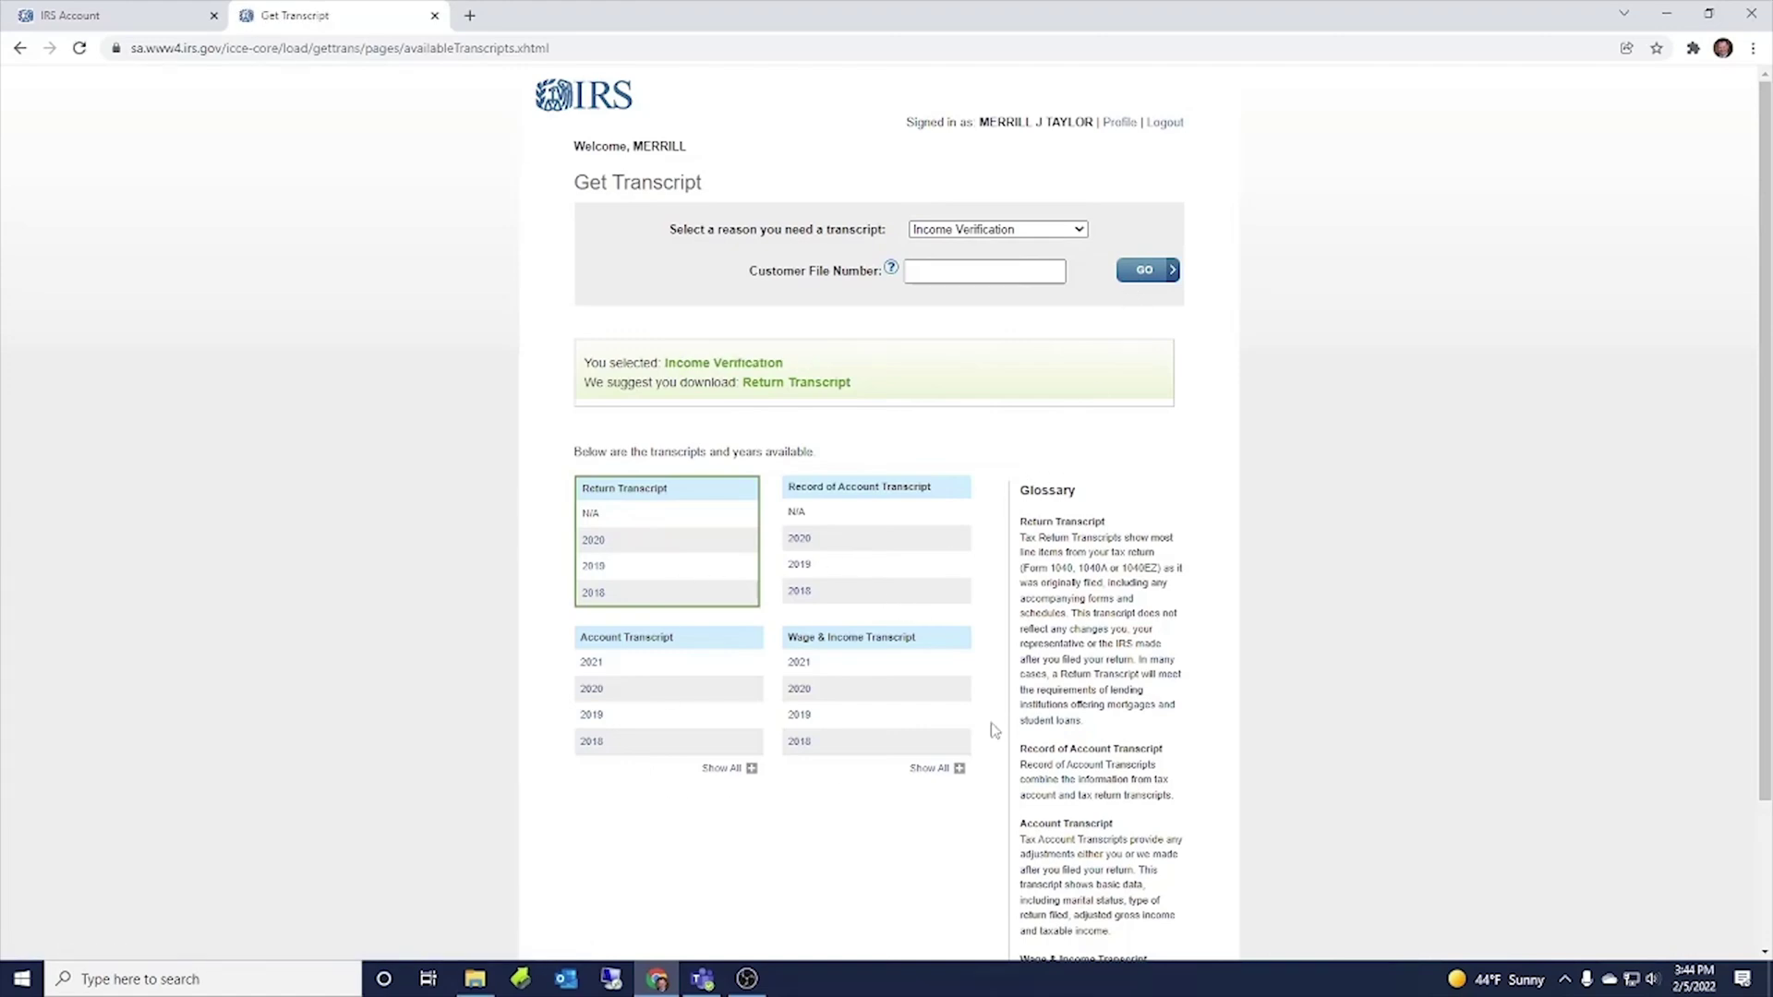
click(748, 769)
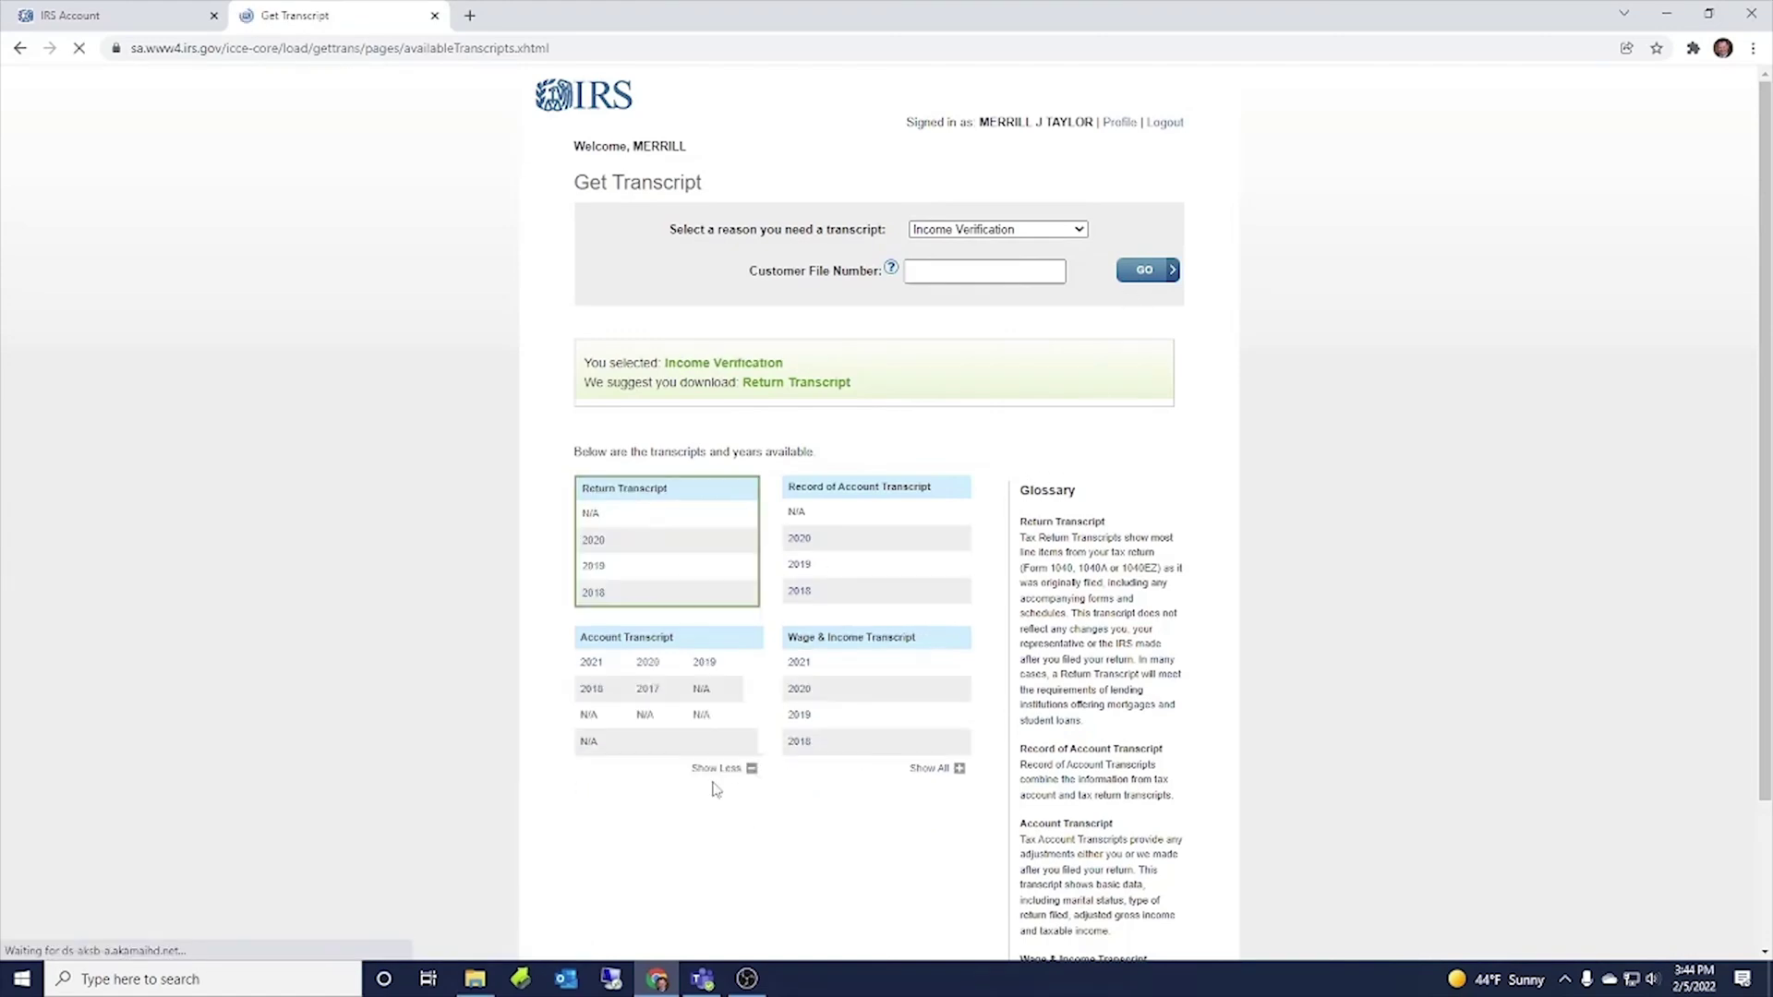
click(937, 769)
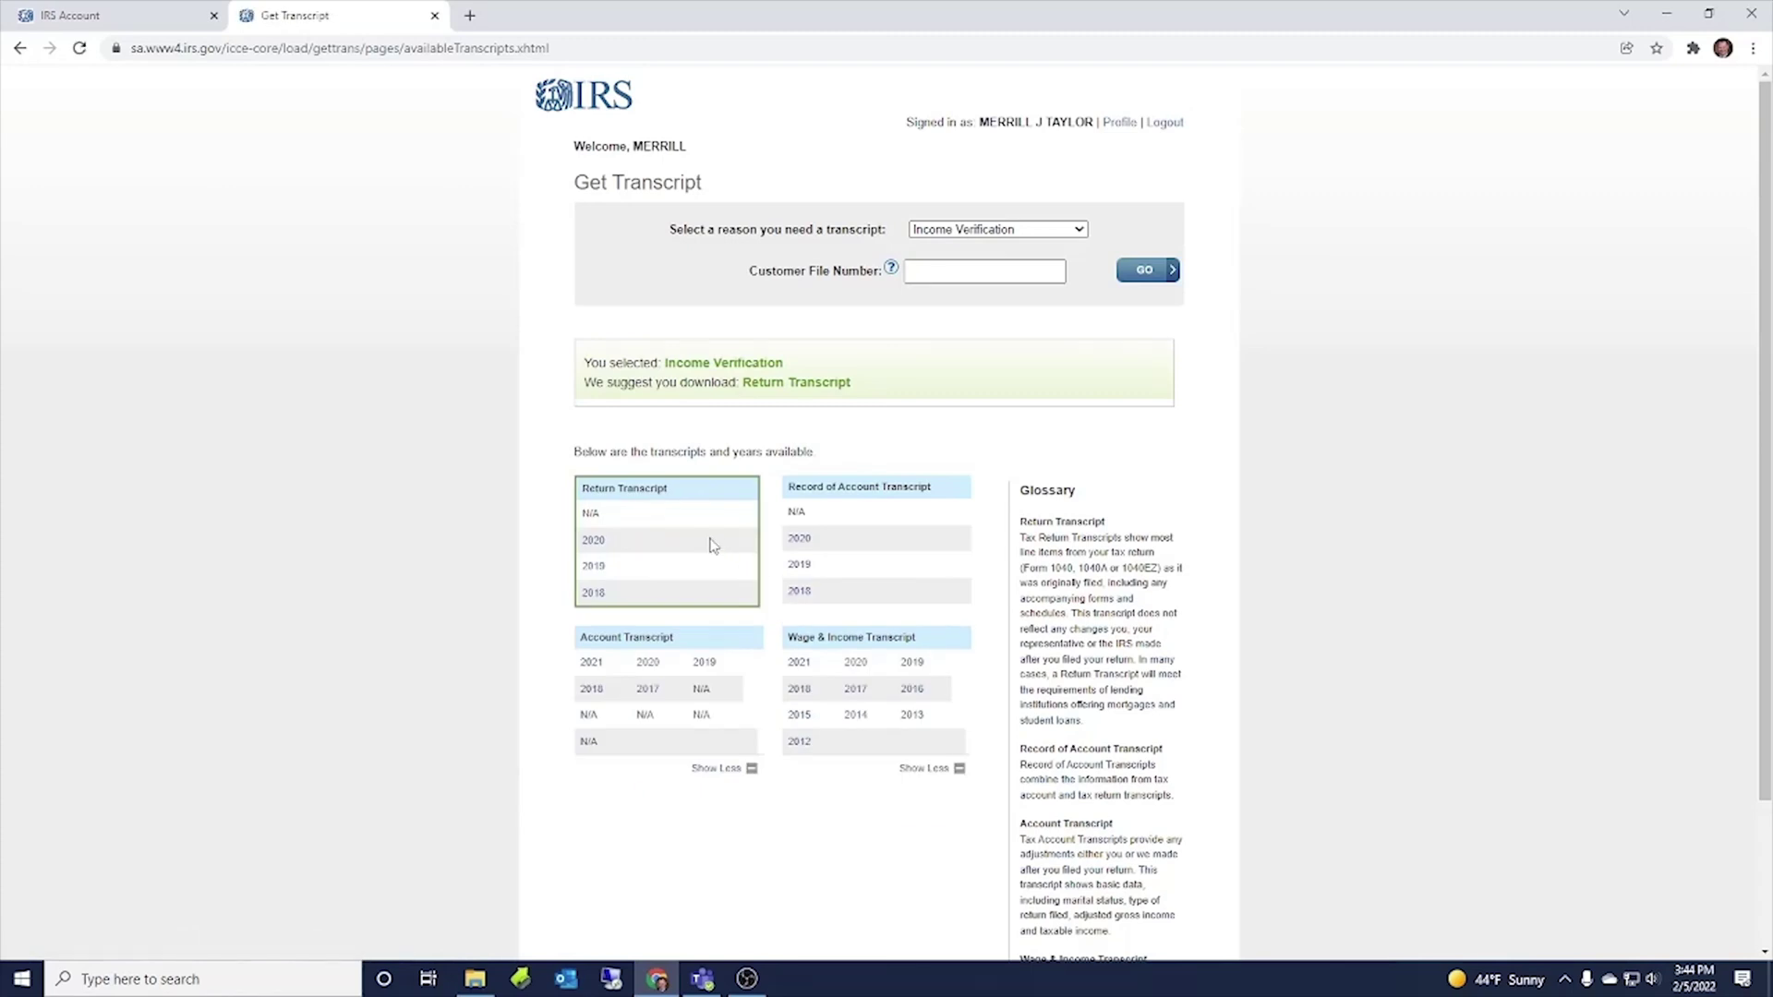
scroll(716, 537, down, 1)
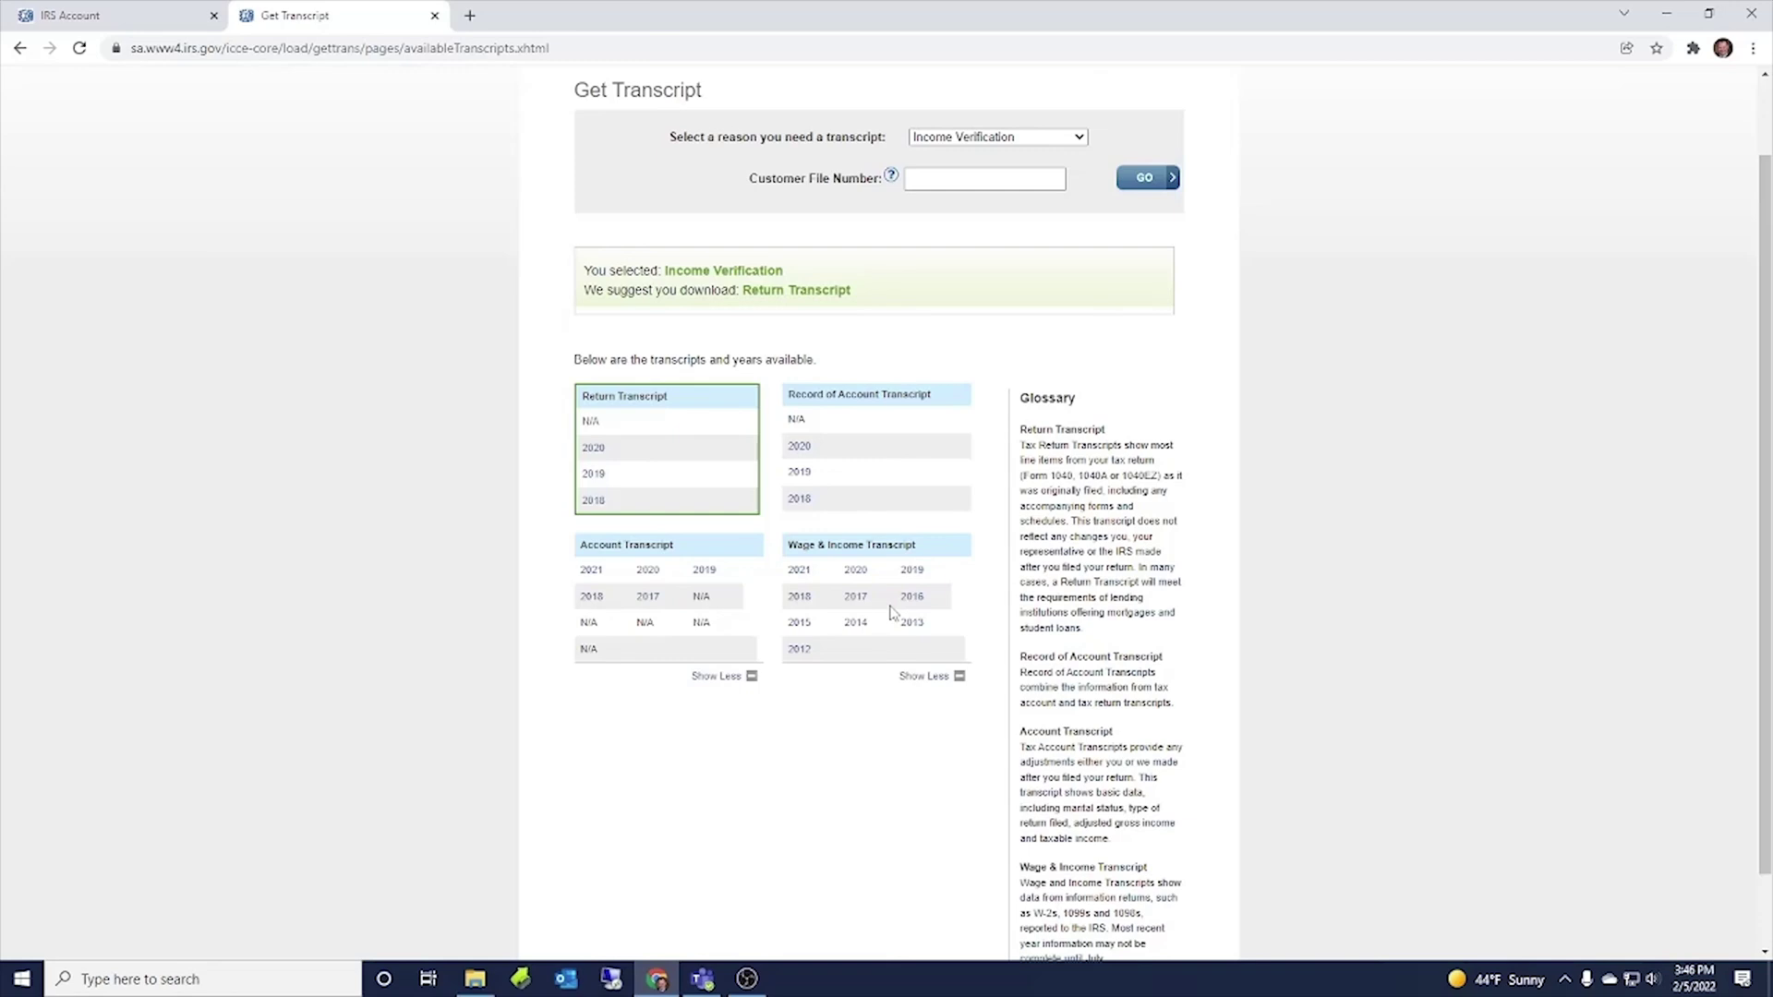
- Scroll back up to the Return Transcript years 2020, 2019 and 2018 listed for Income Verification
scroll(893, 612, up, 1)
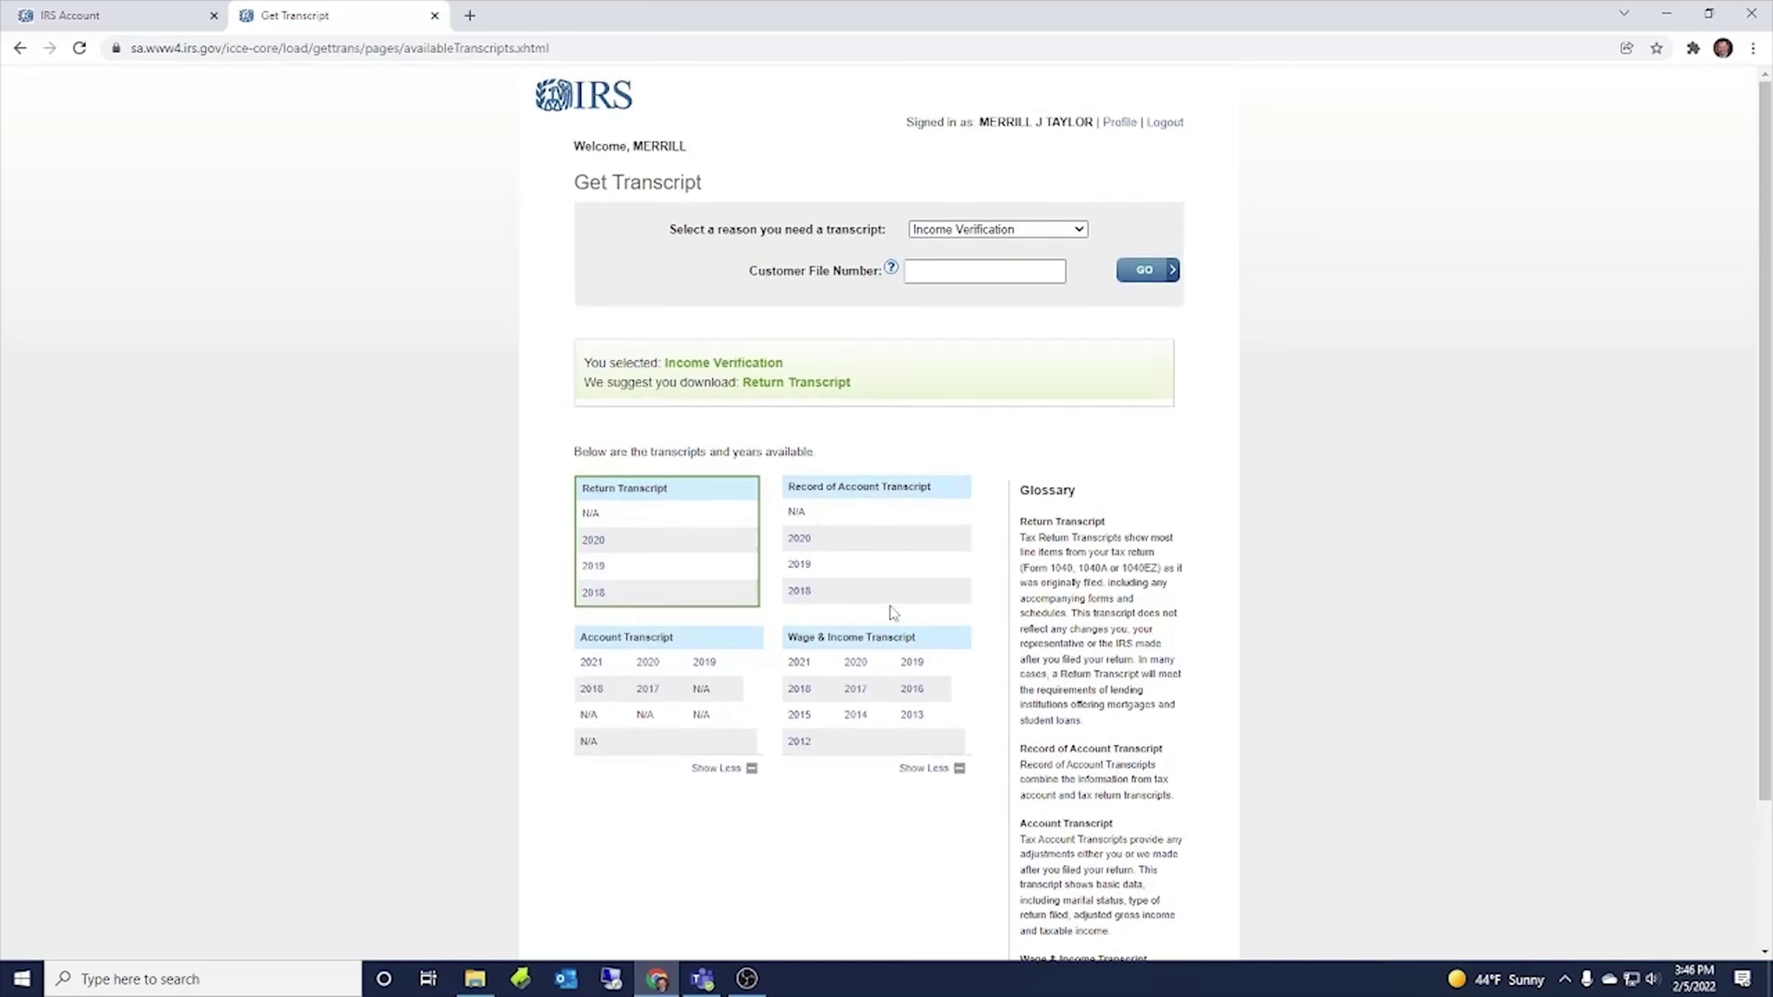
- Close Get Transcript and scroll Tax Records to the 2021 Child Tax Credit and Economic Impact Payment details
click(434, 16)
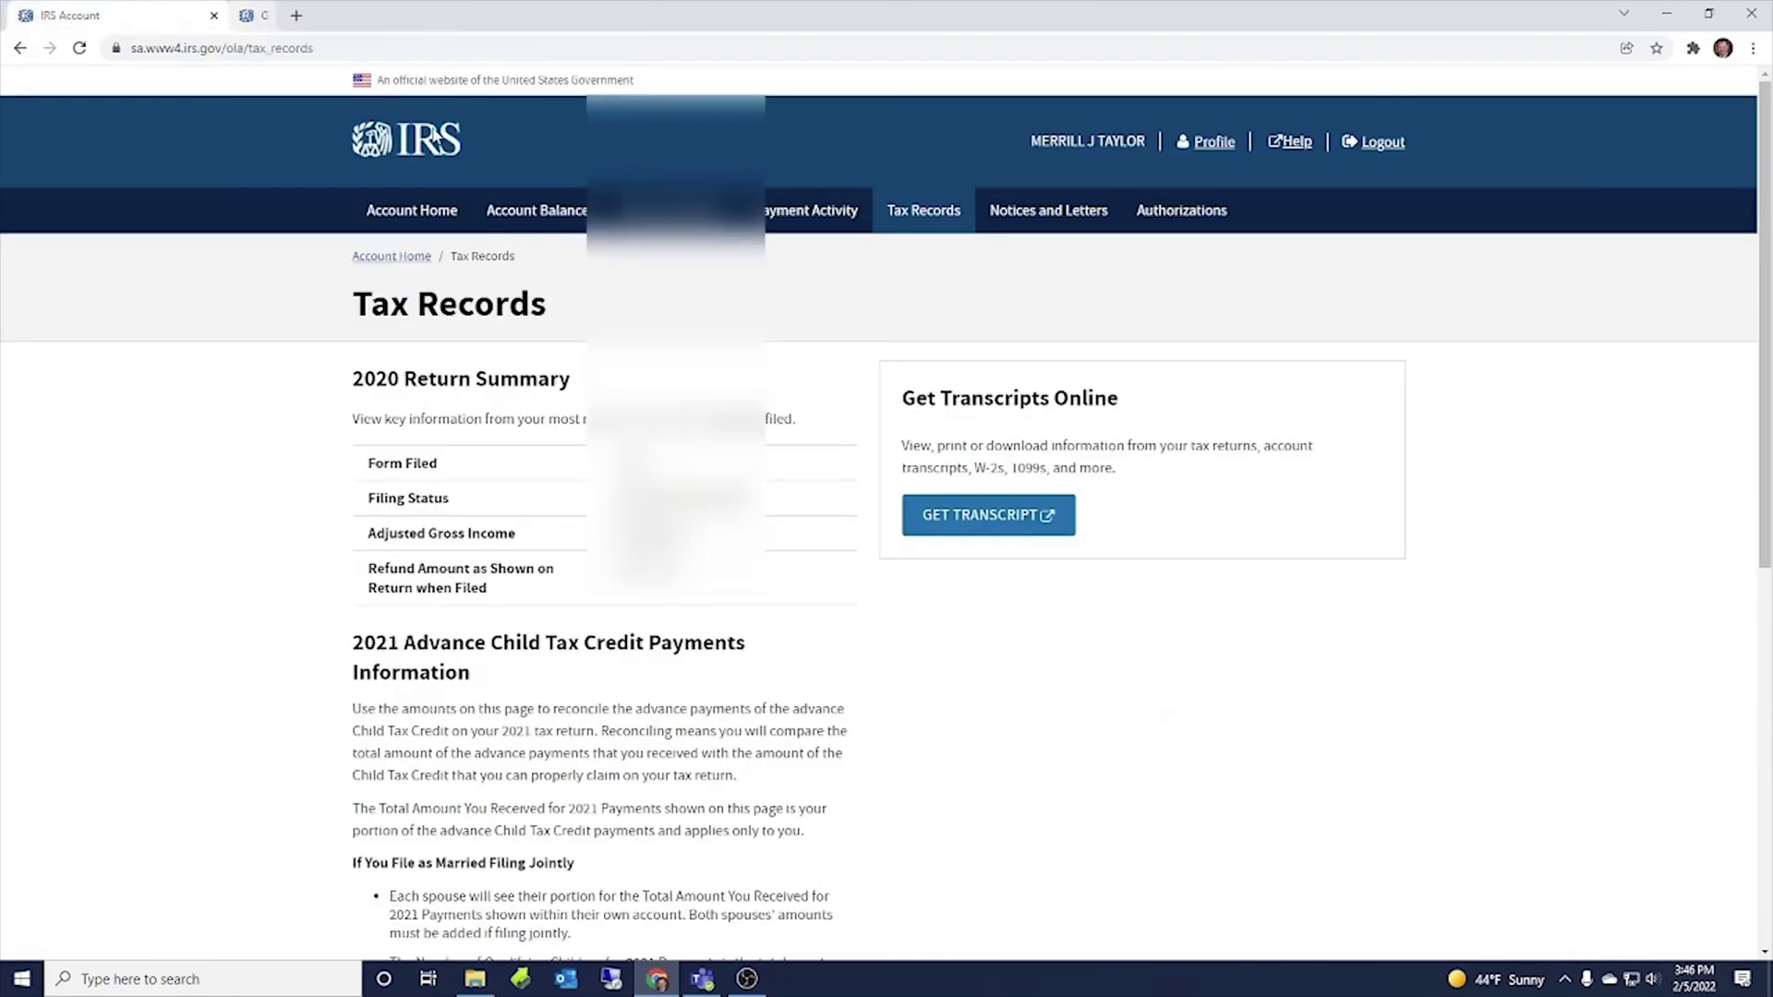
scroll(506, 244, down, 6)
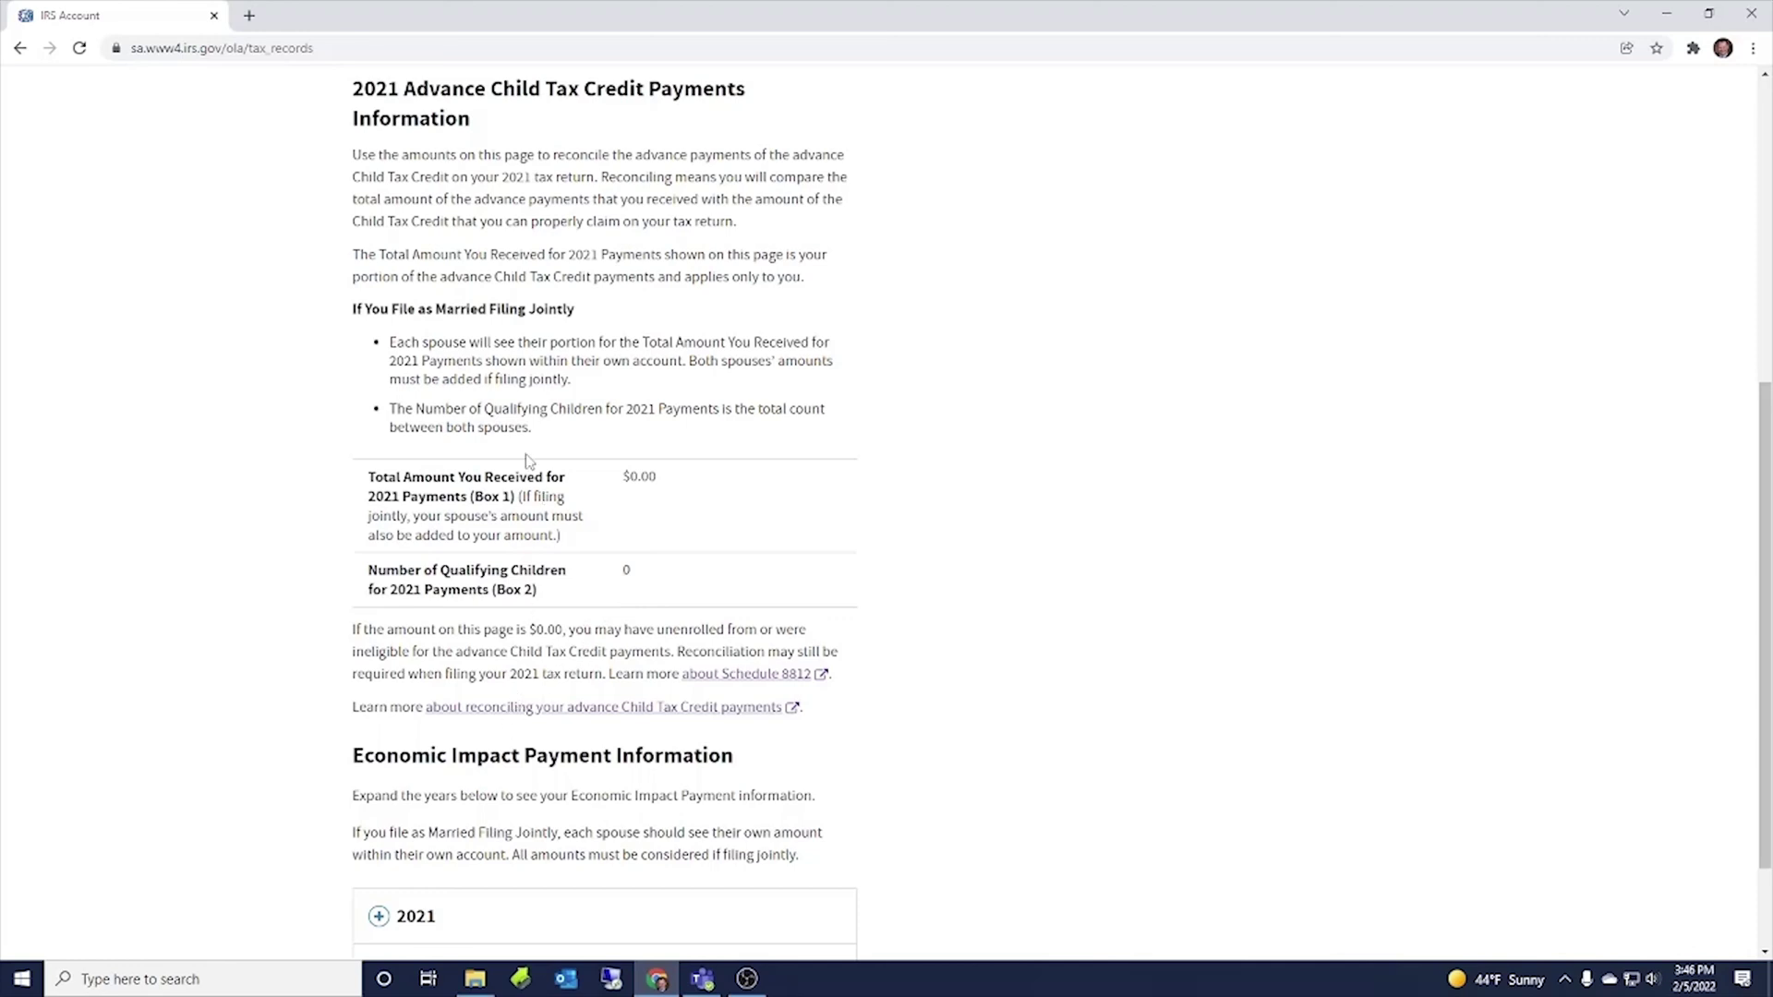
scroll(612, 617, down, 2)
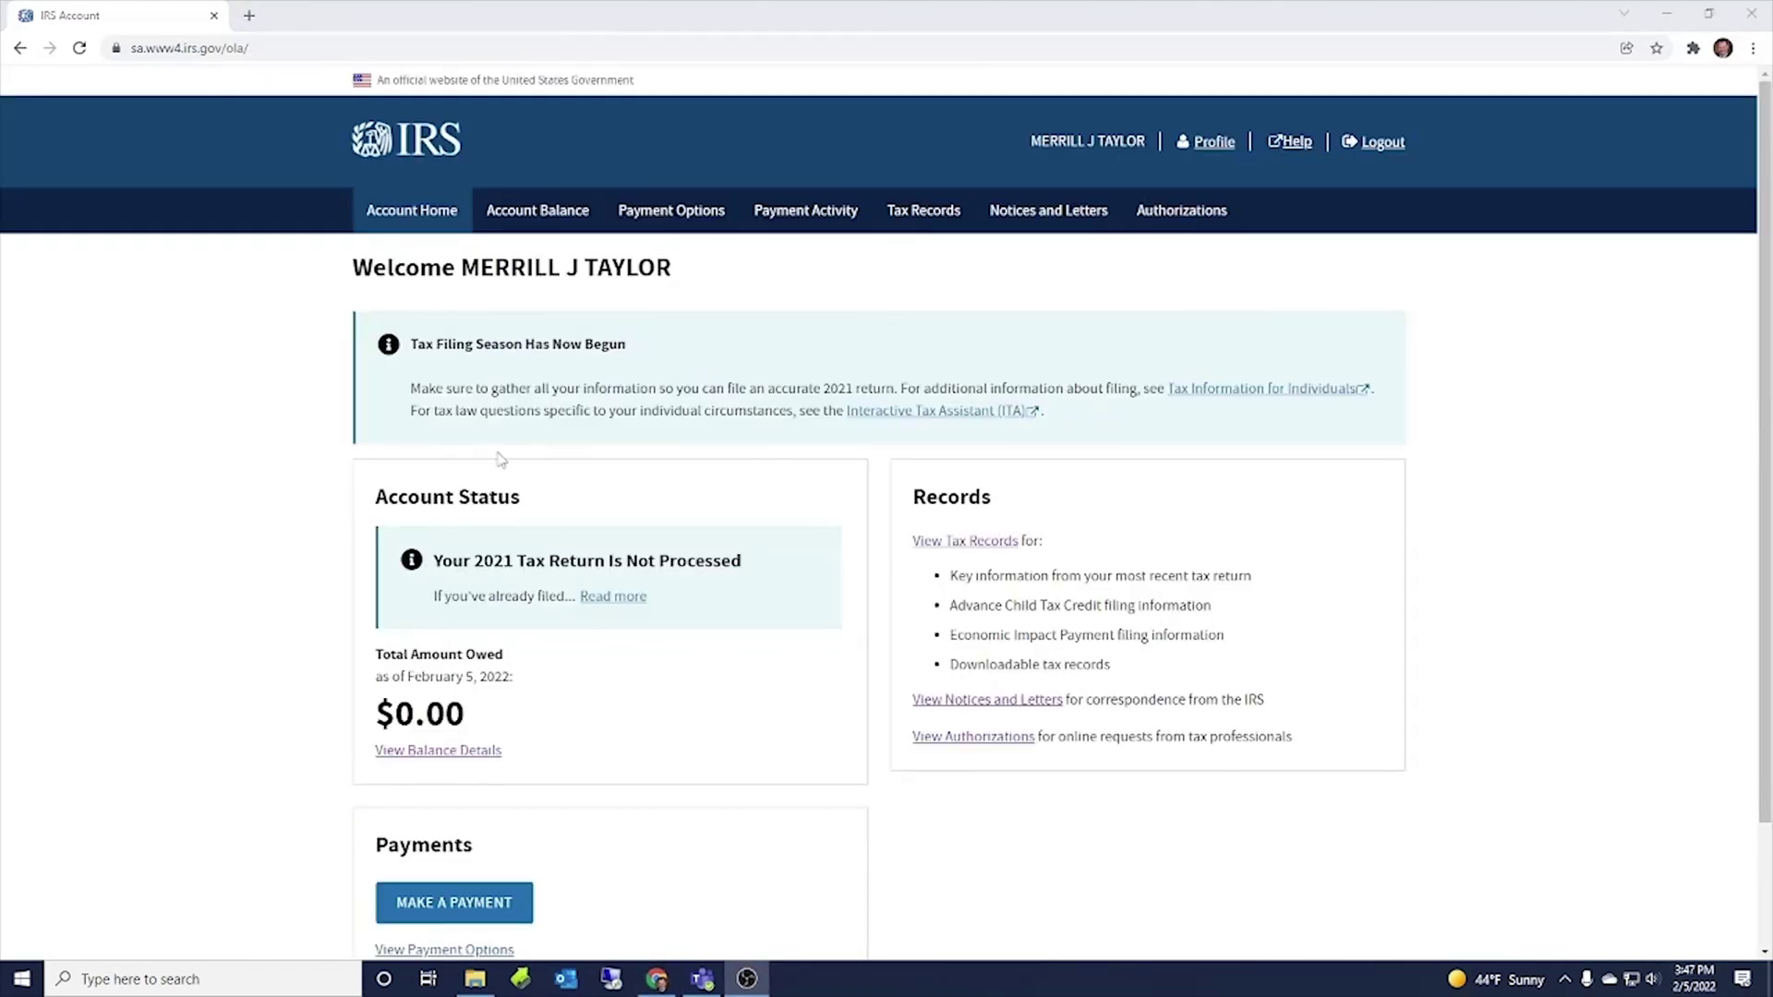
scroll(509, 475, down, 2)
scroll(508, 474, up, 2)
scroll(728, 551, down, 2)
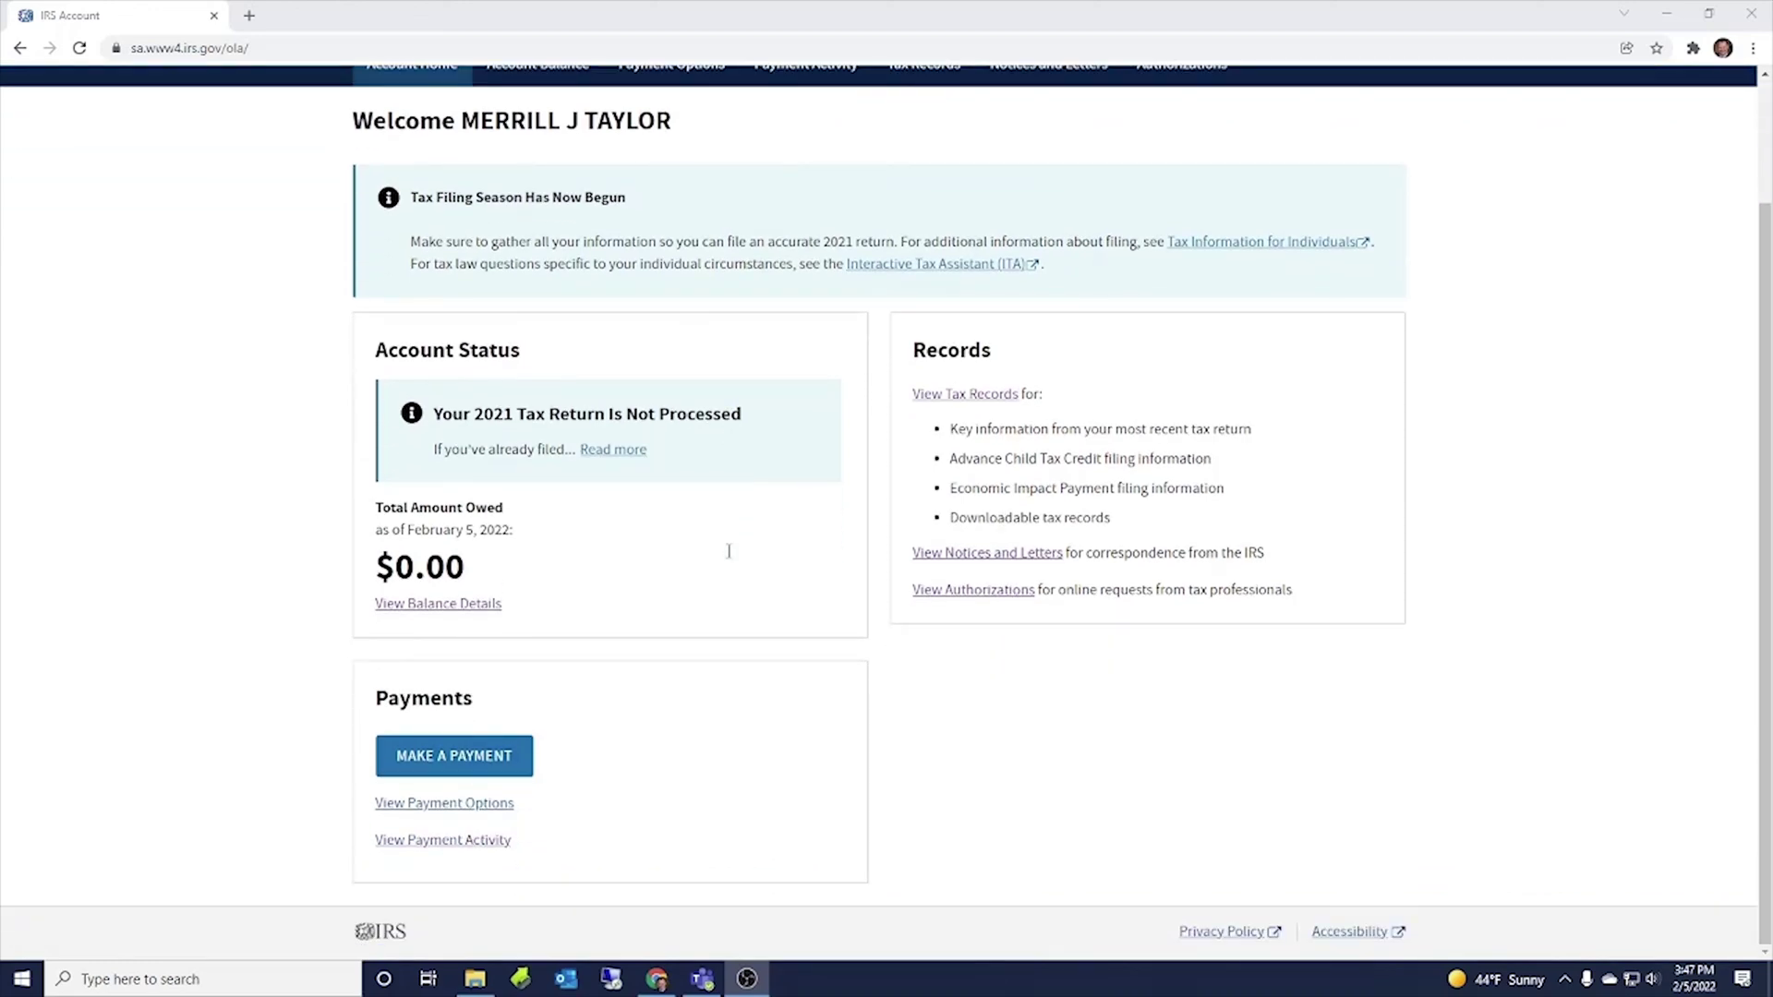
scroll(729, 551, up, 2)
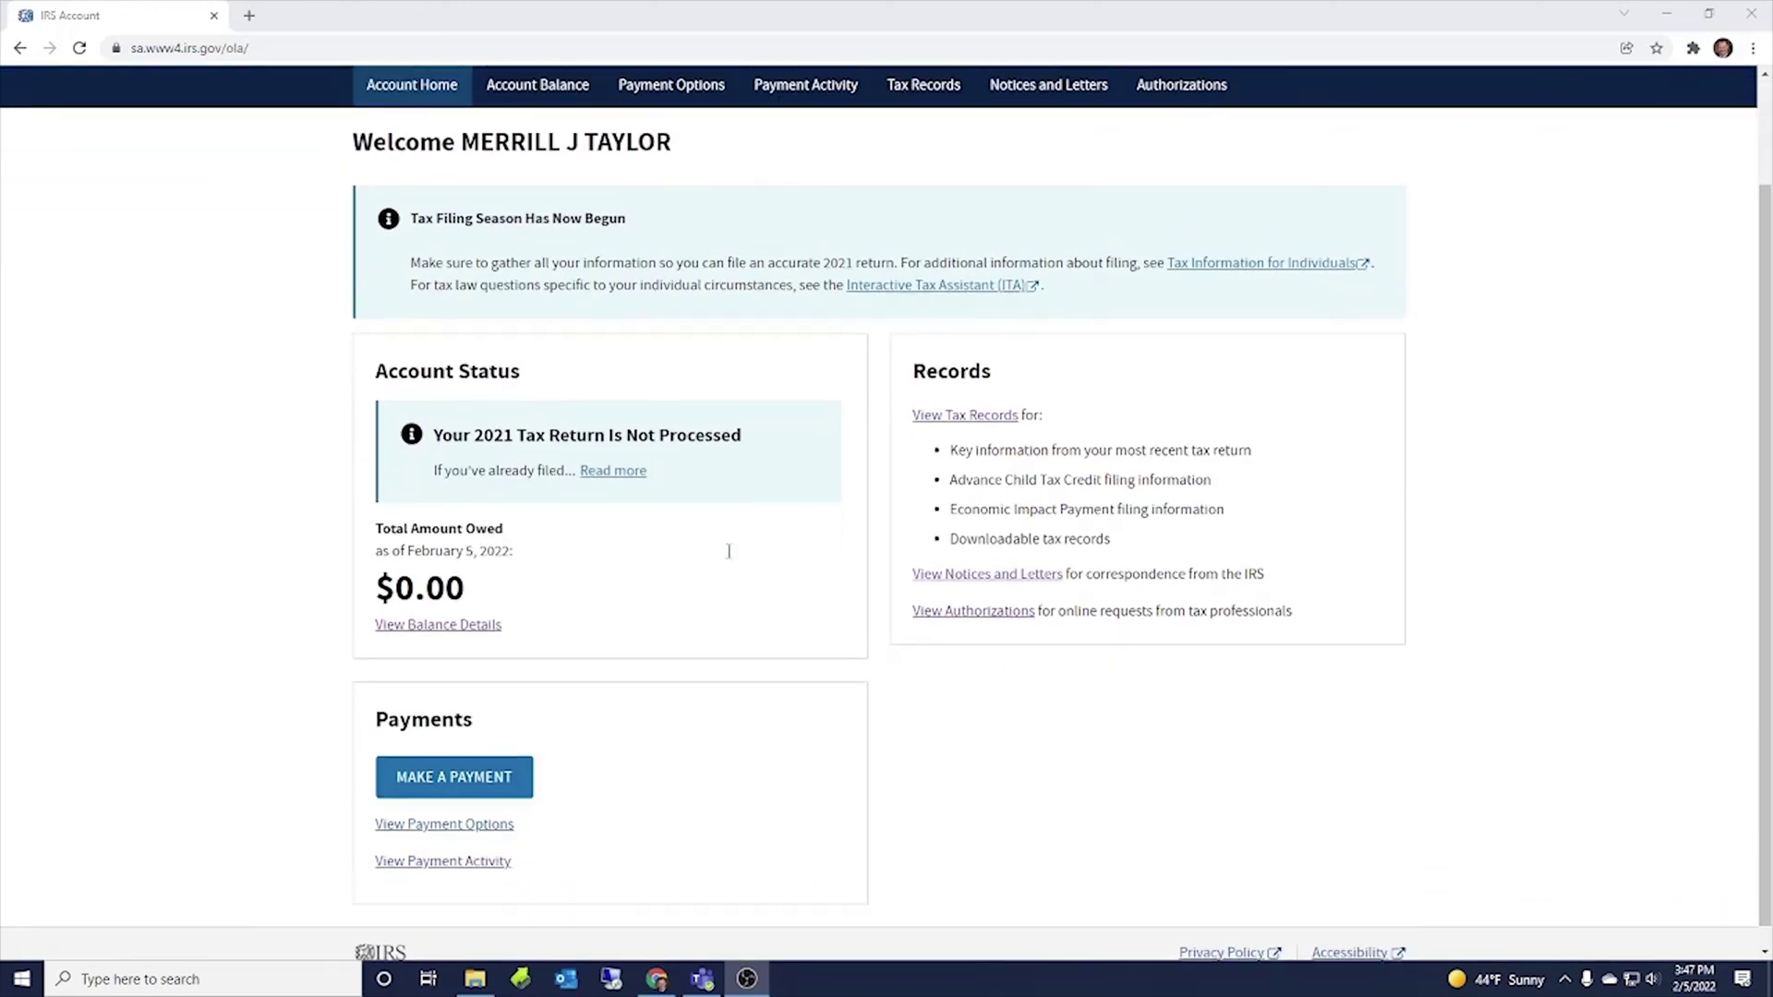